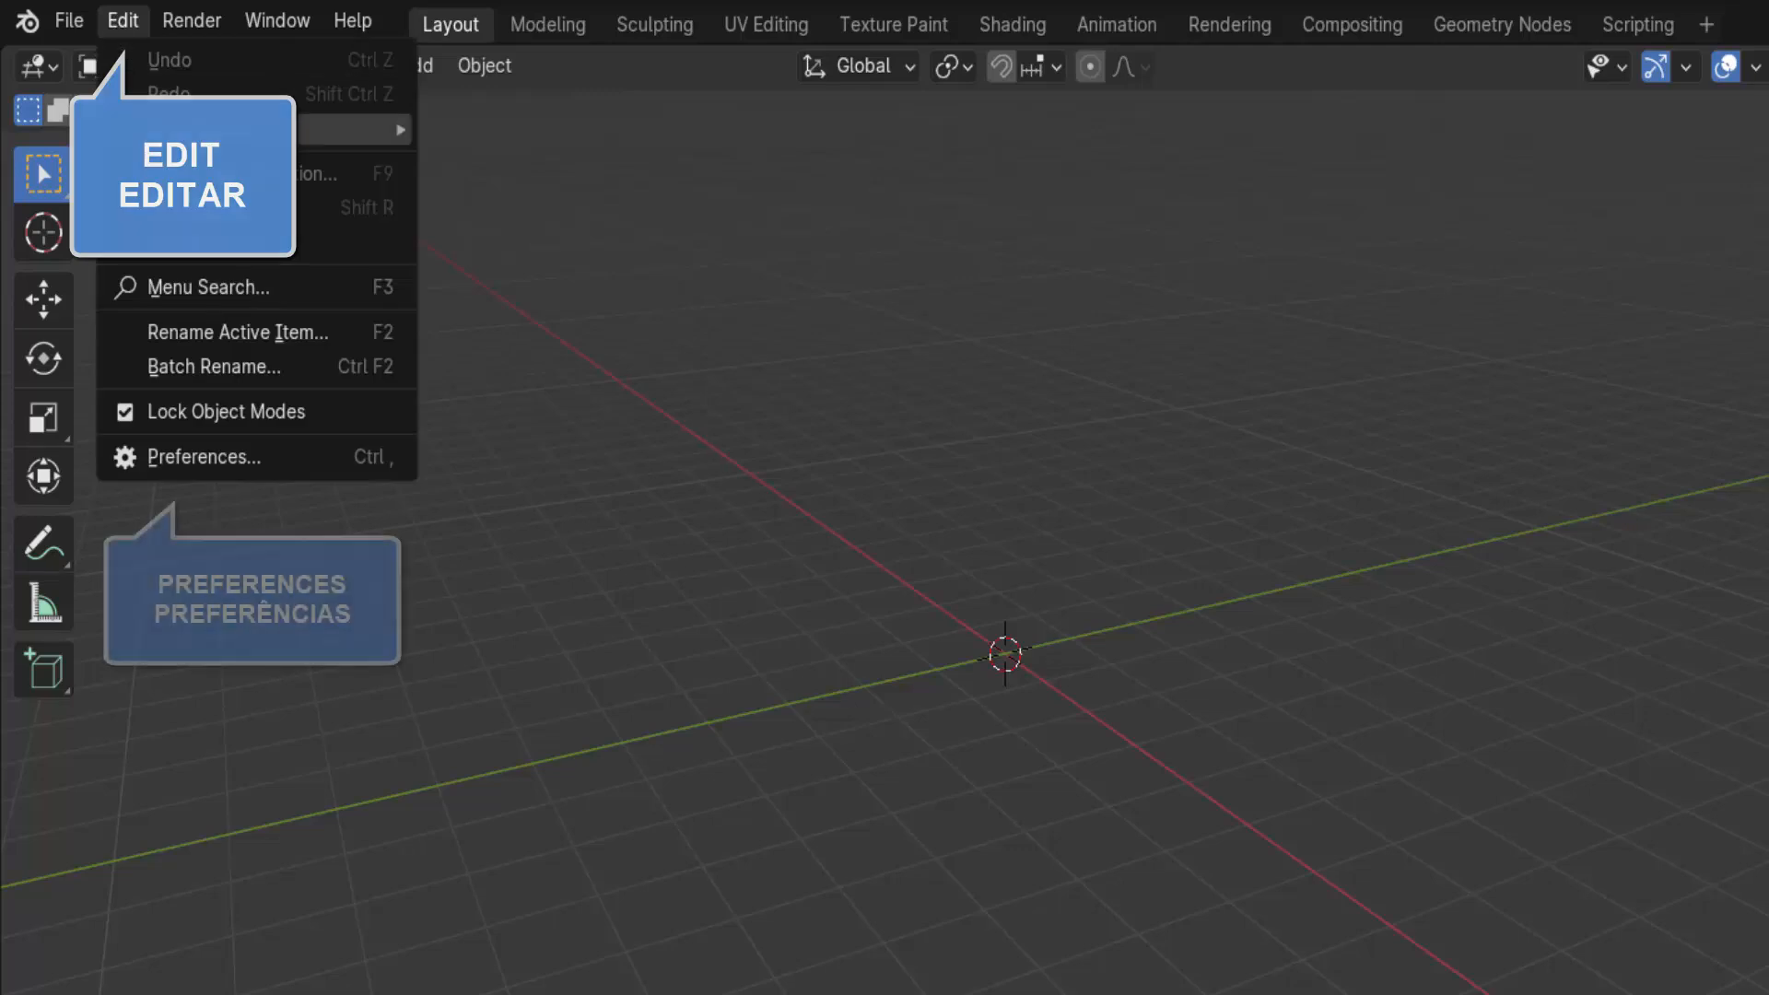
- Search the add-ons in the preferences for "extra" to check the Add Mesh: Extra Objects add-on, and close the preferences
click(217, 457)
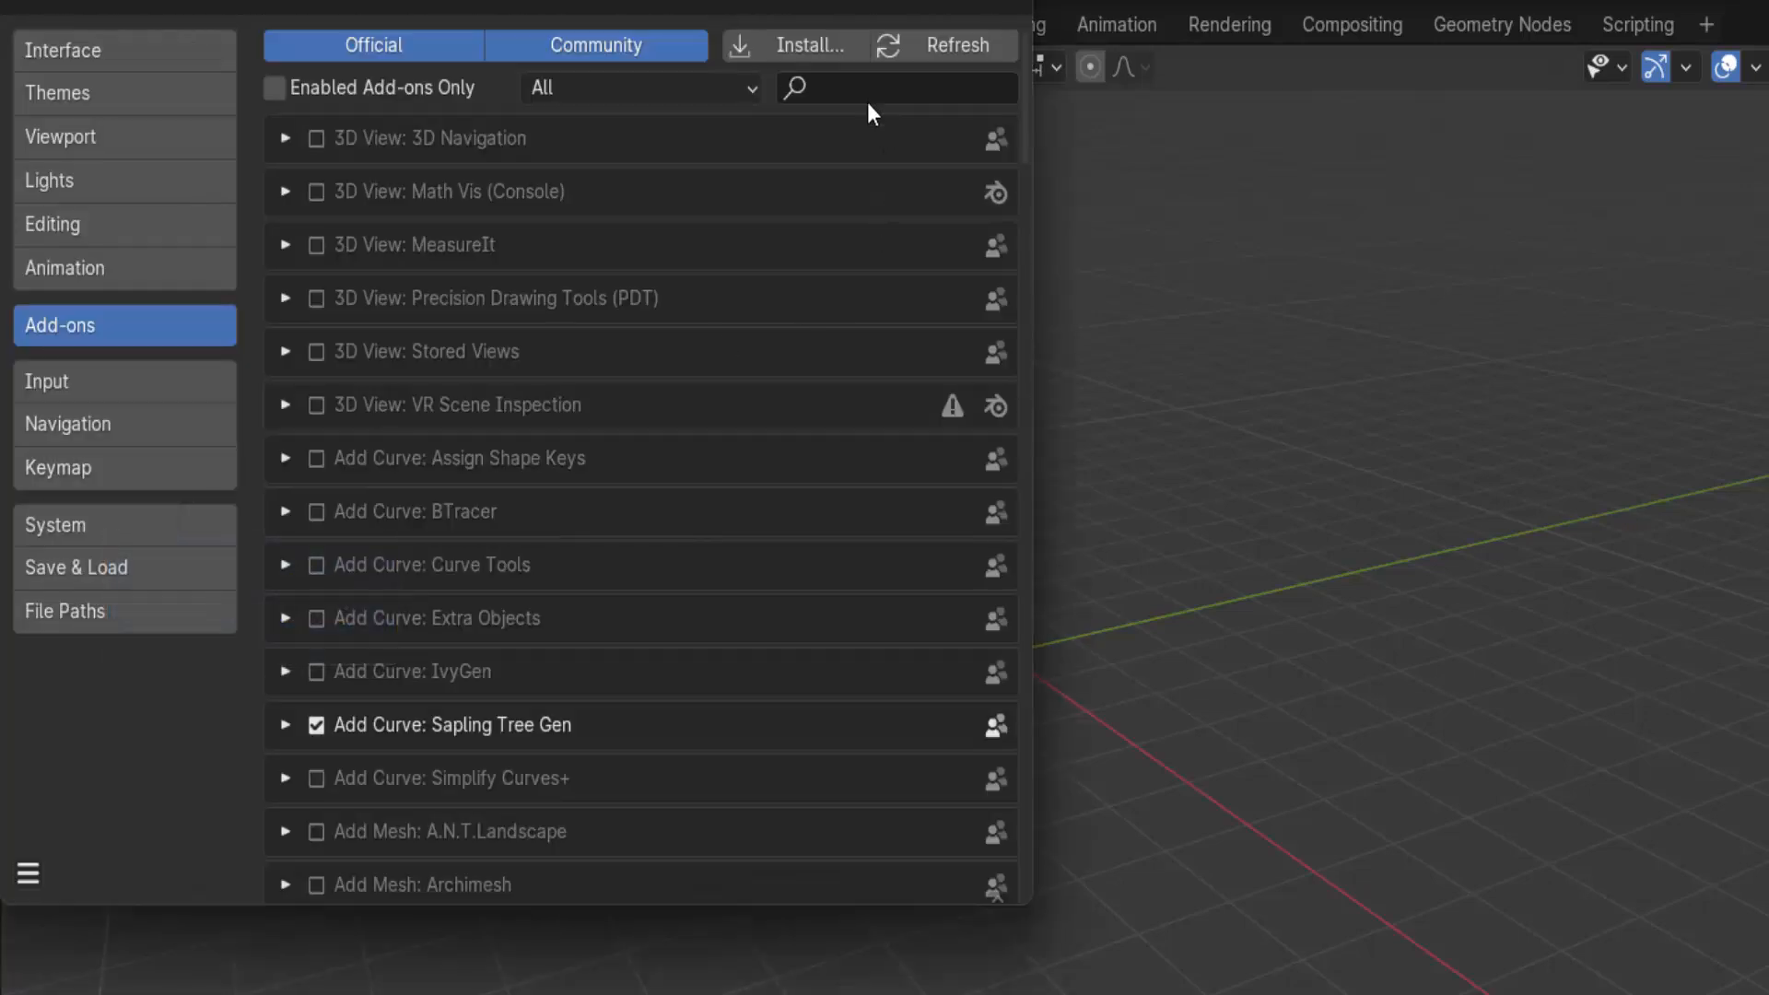
text(extra)
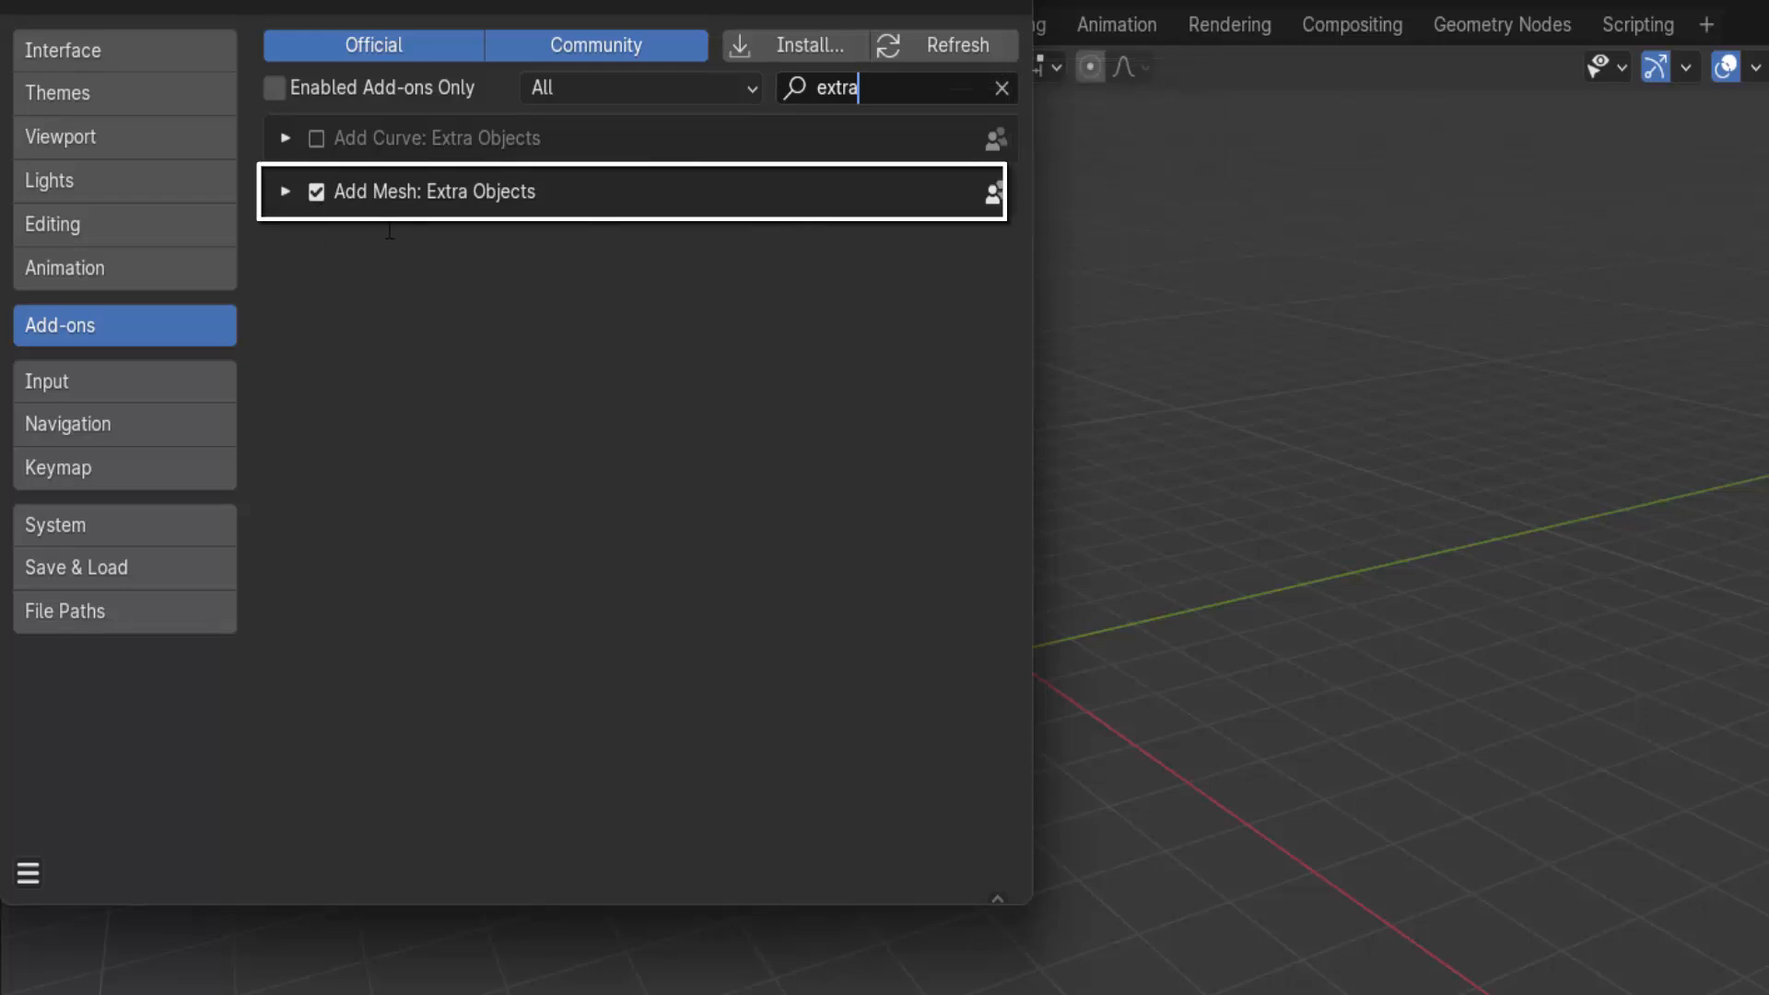
click(1014, 6)
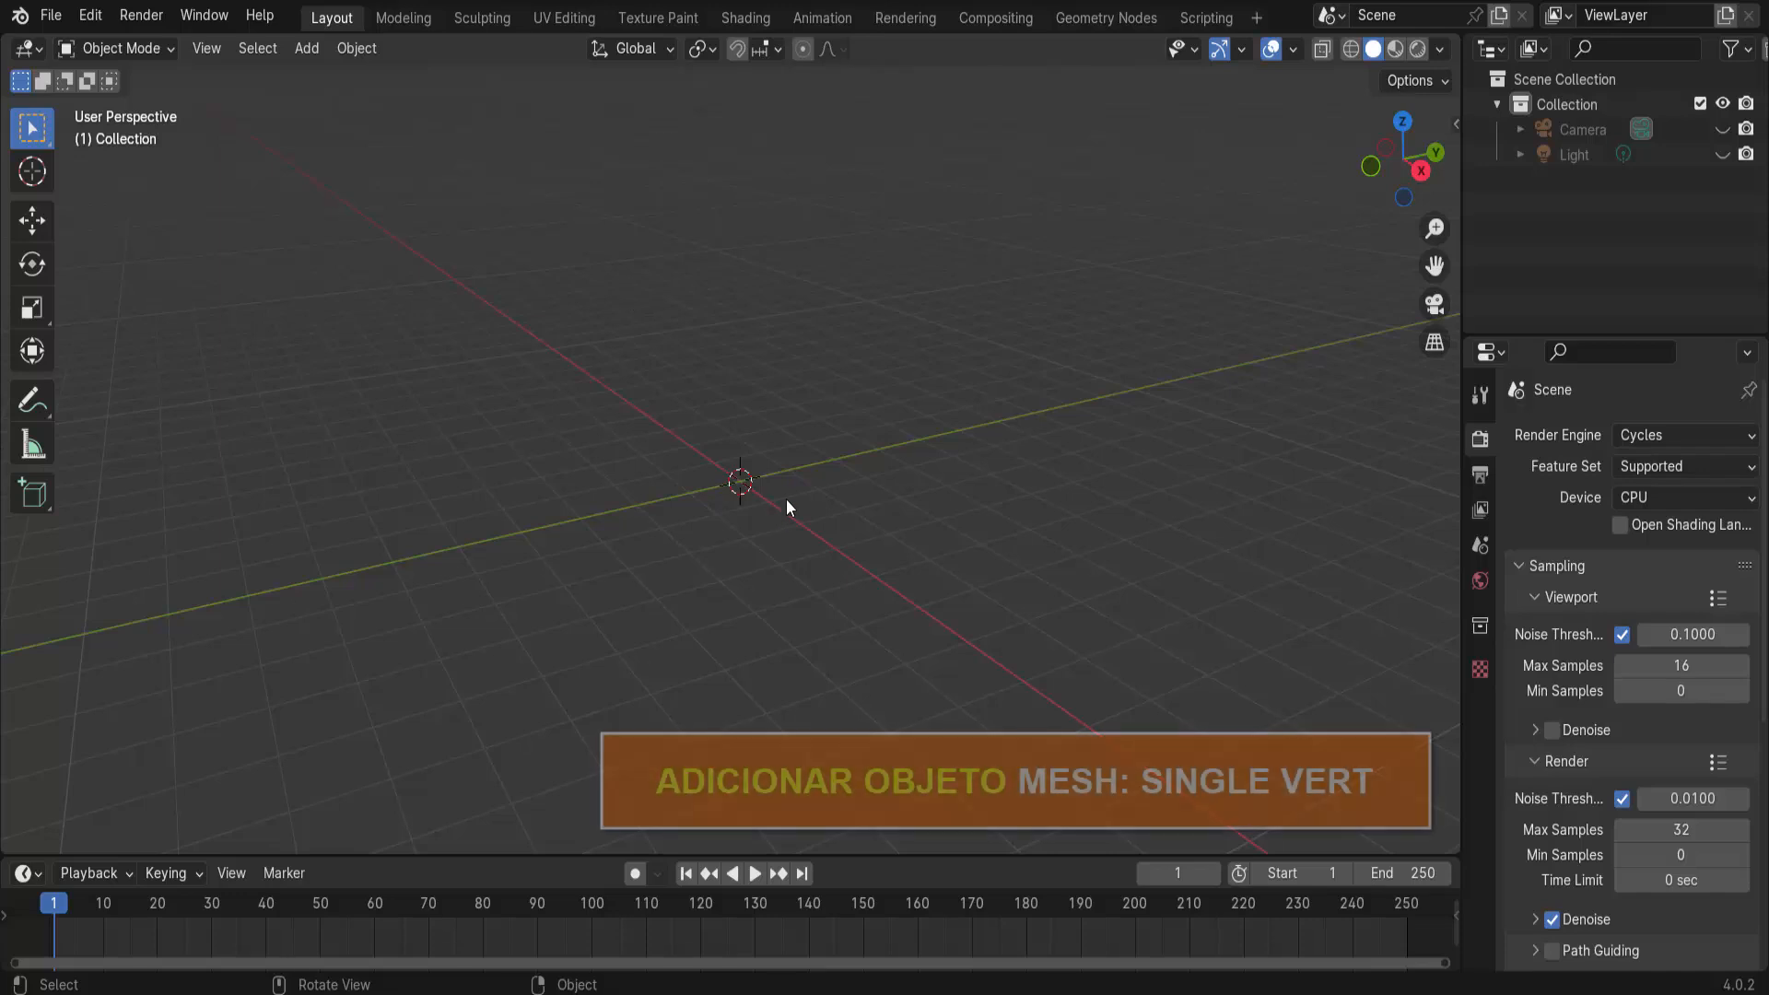
- Add a Single Vert mesh at the world origin and return it to Object Mode
click(317, 48)
mouse_move(332, 76)
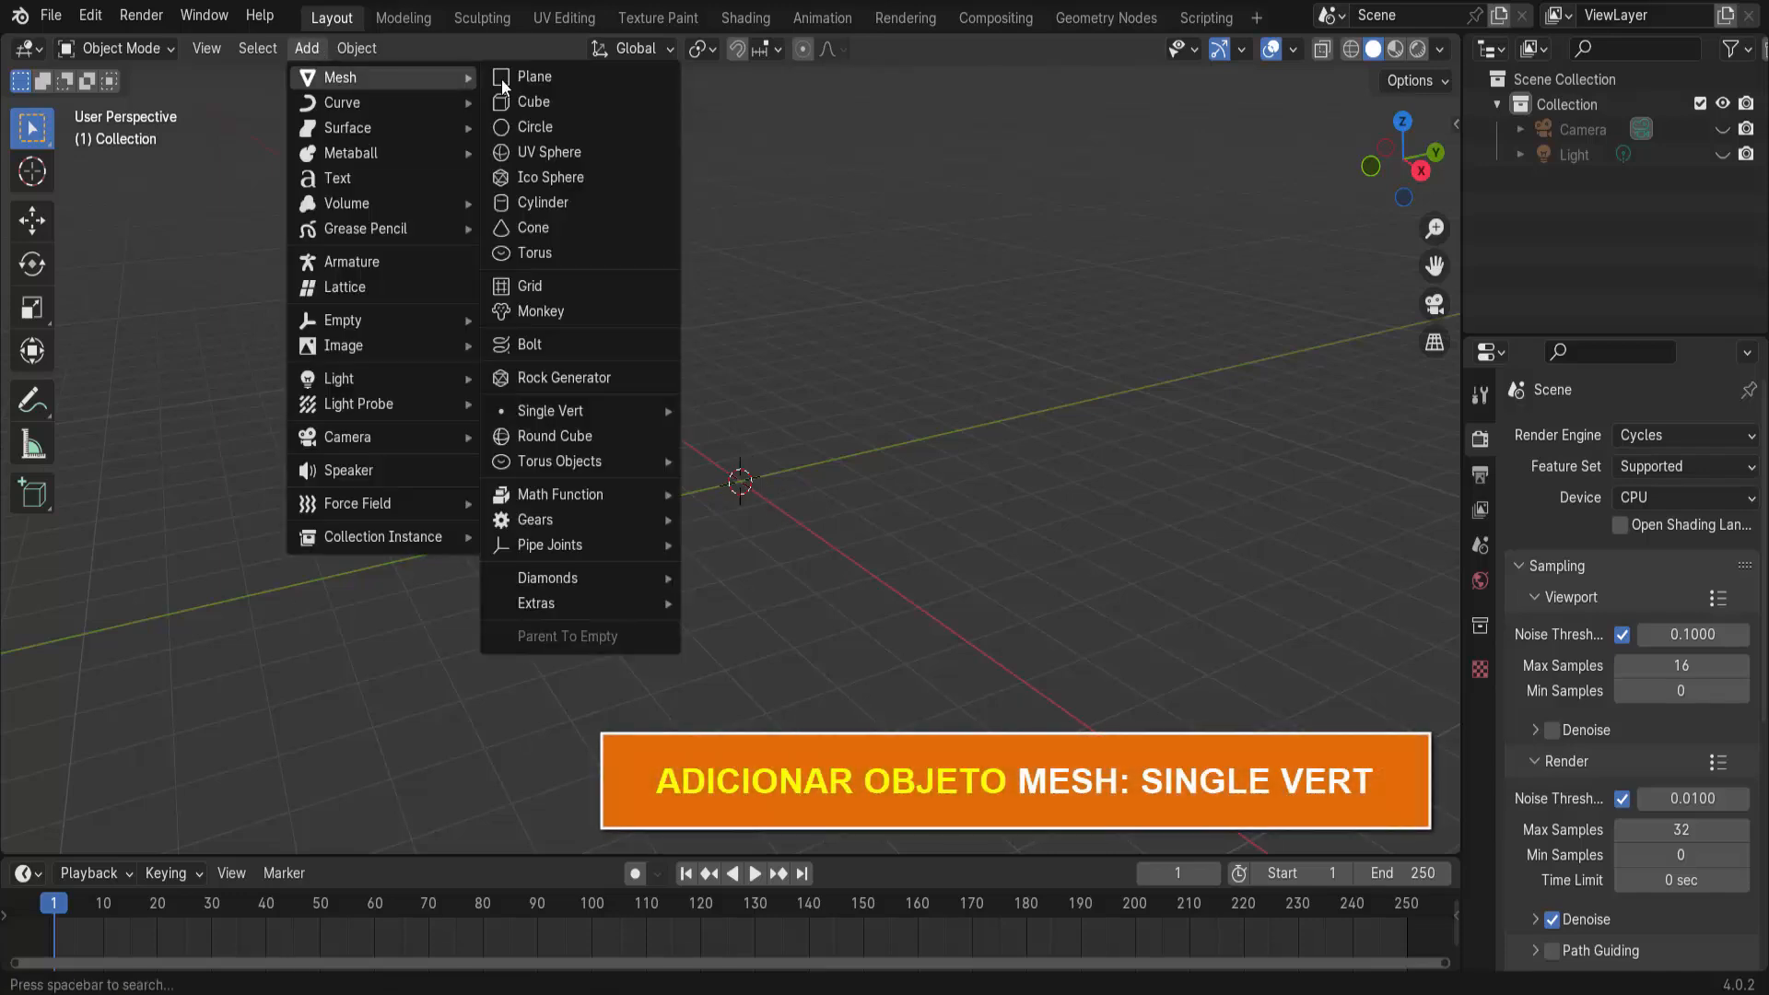
mouse_move(564, 412)
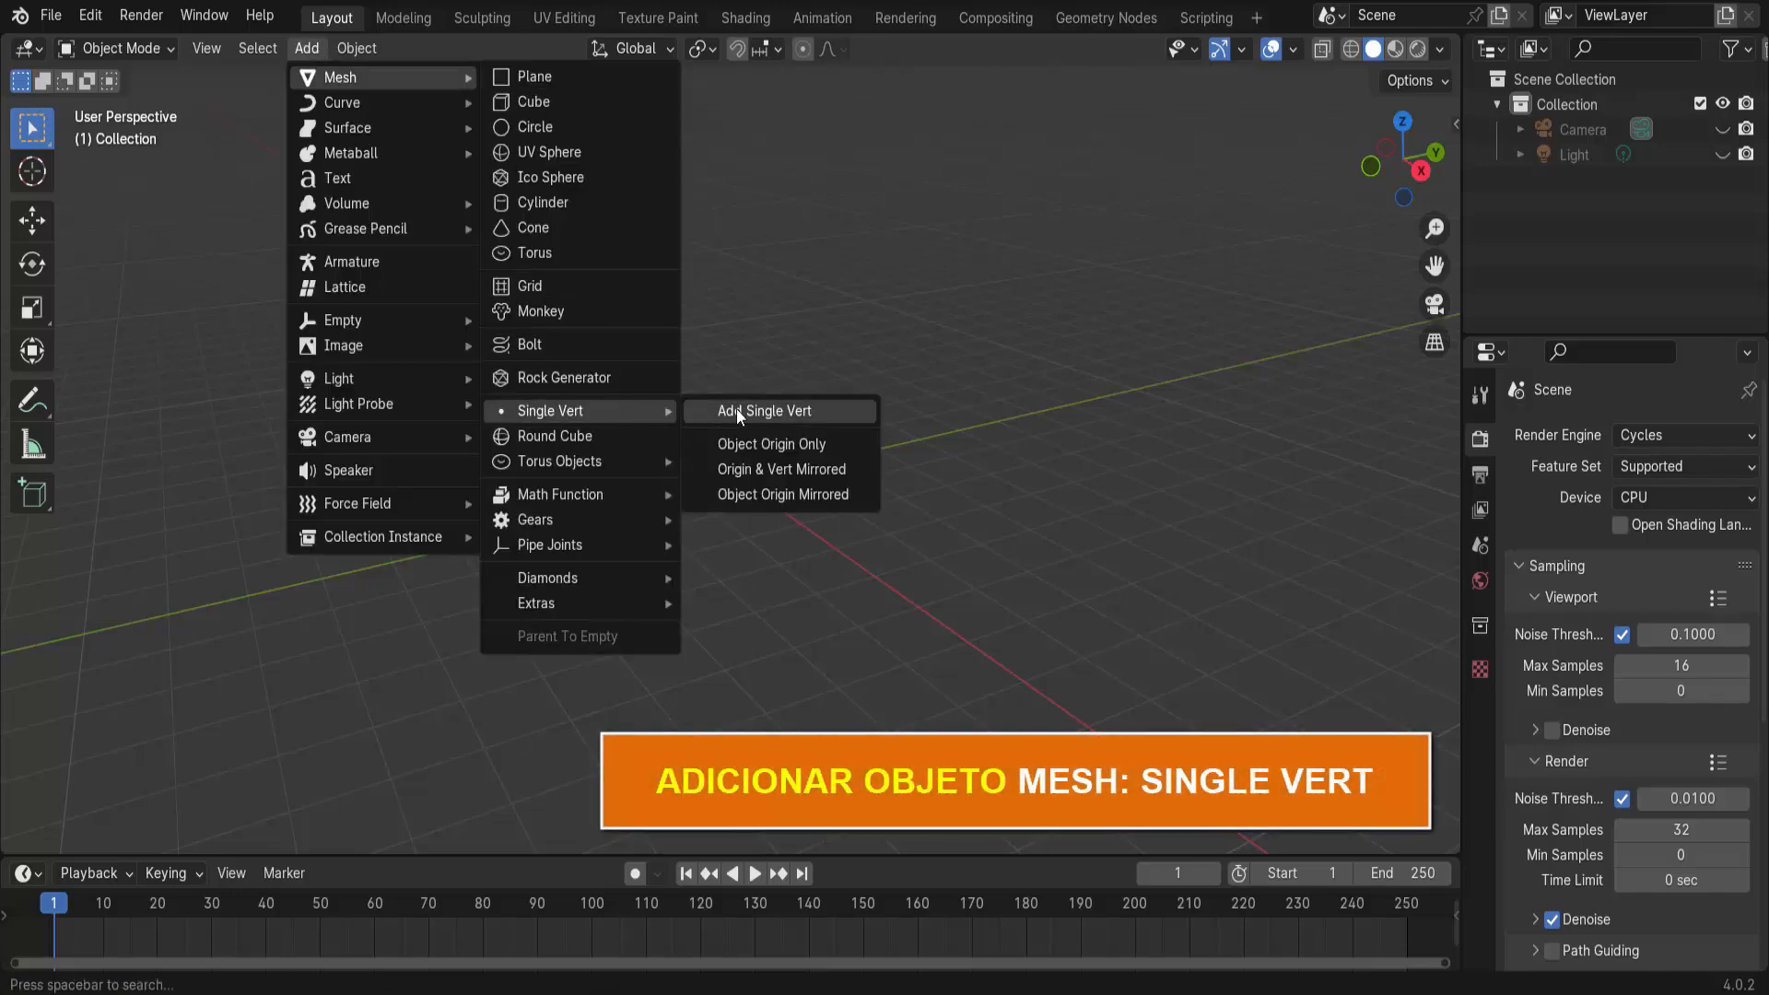
click(760, 410)
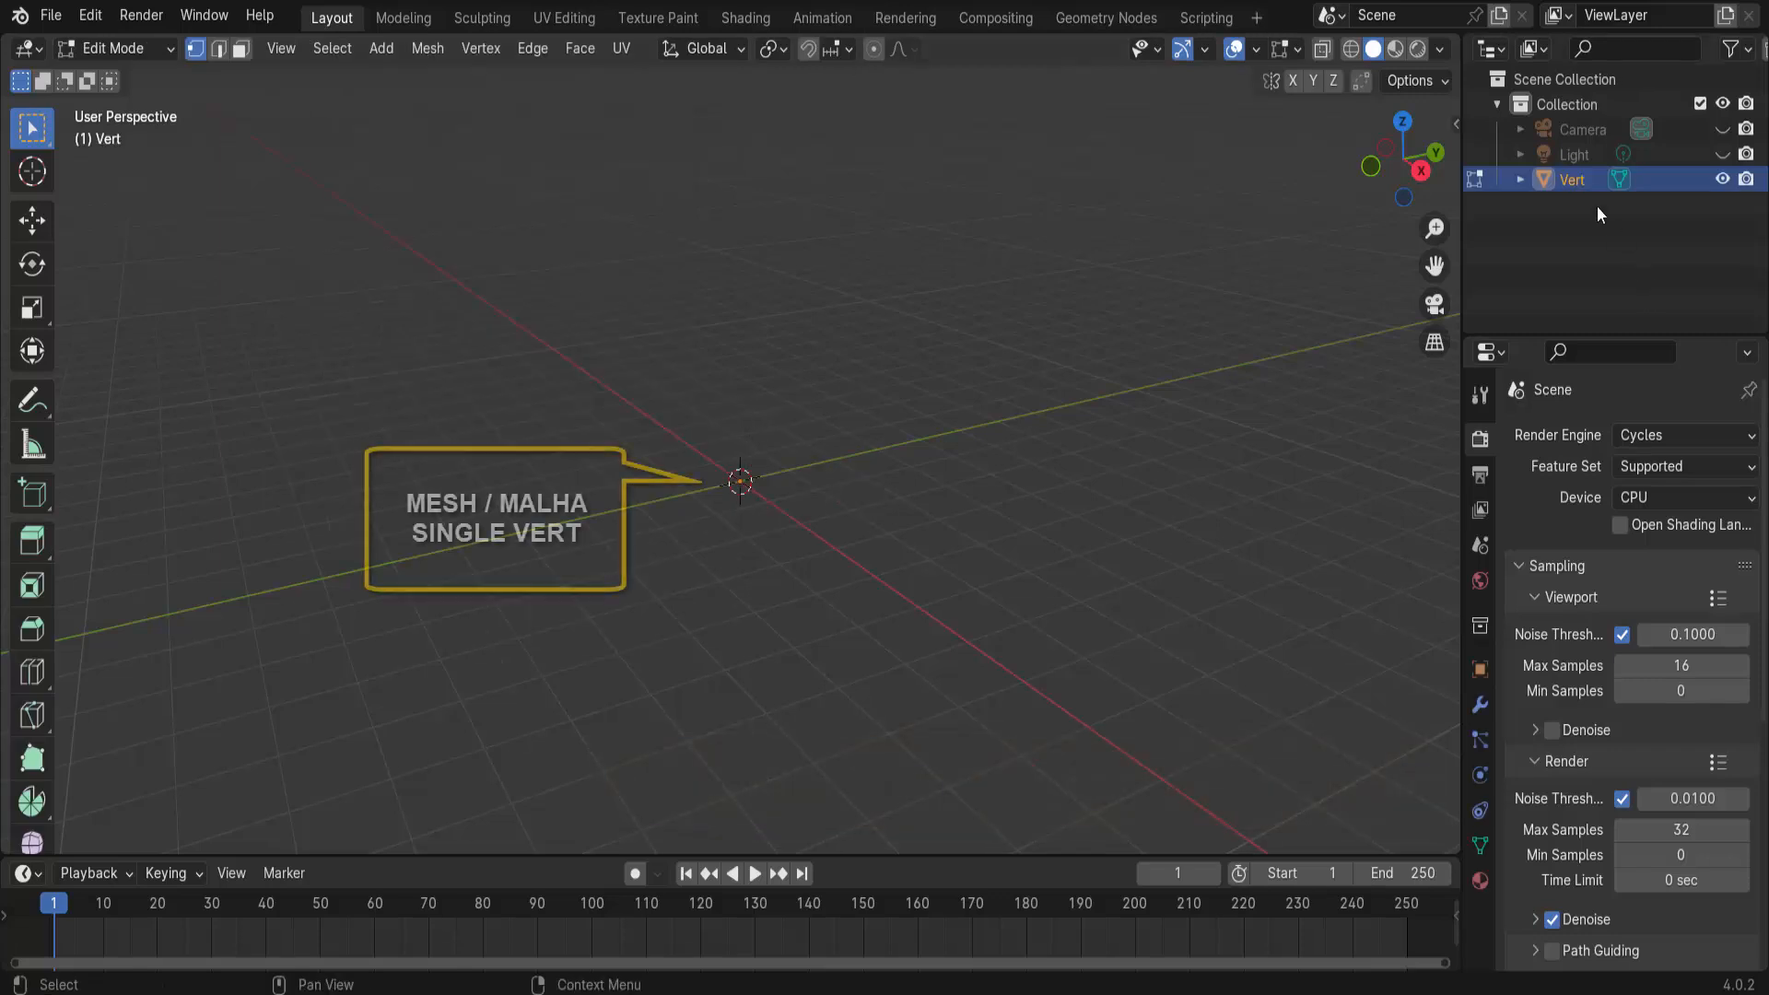
click(136, 53)
click(130, 79)
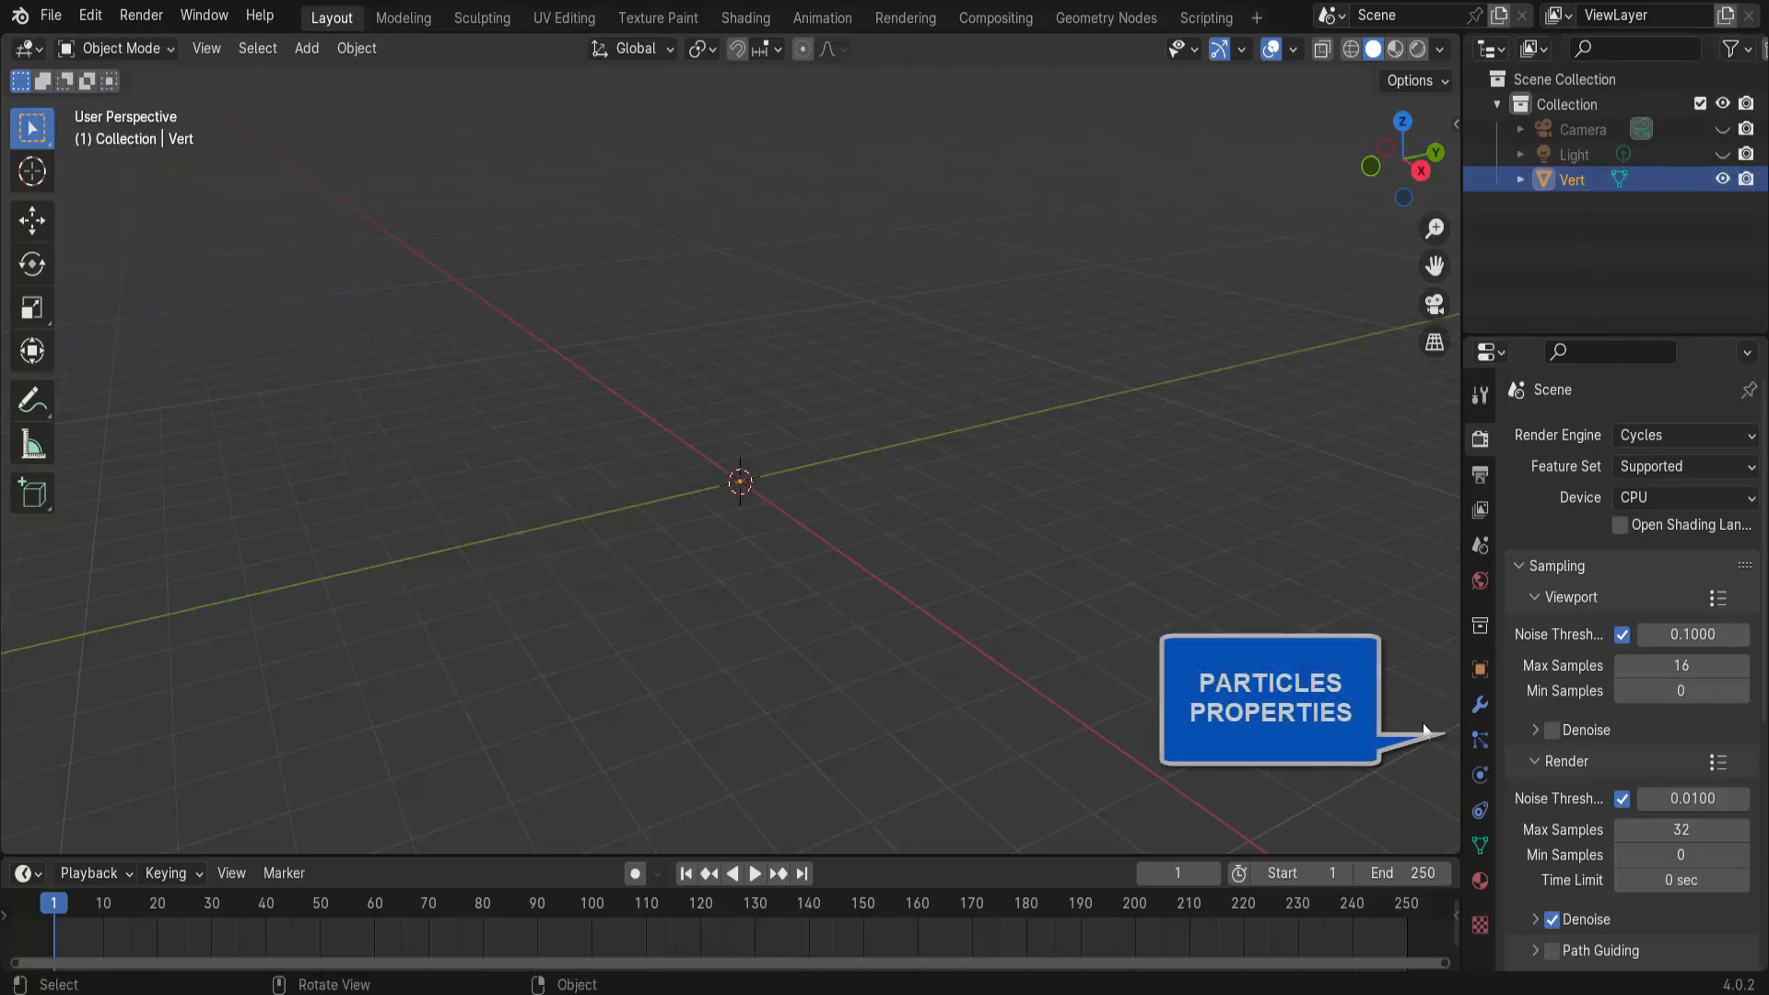
- Add an emitter particle system to the single-vertex object and play the animation briefly to preview the emission
click(1480, 739)
click(1748, 437)
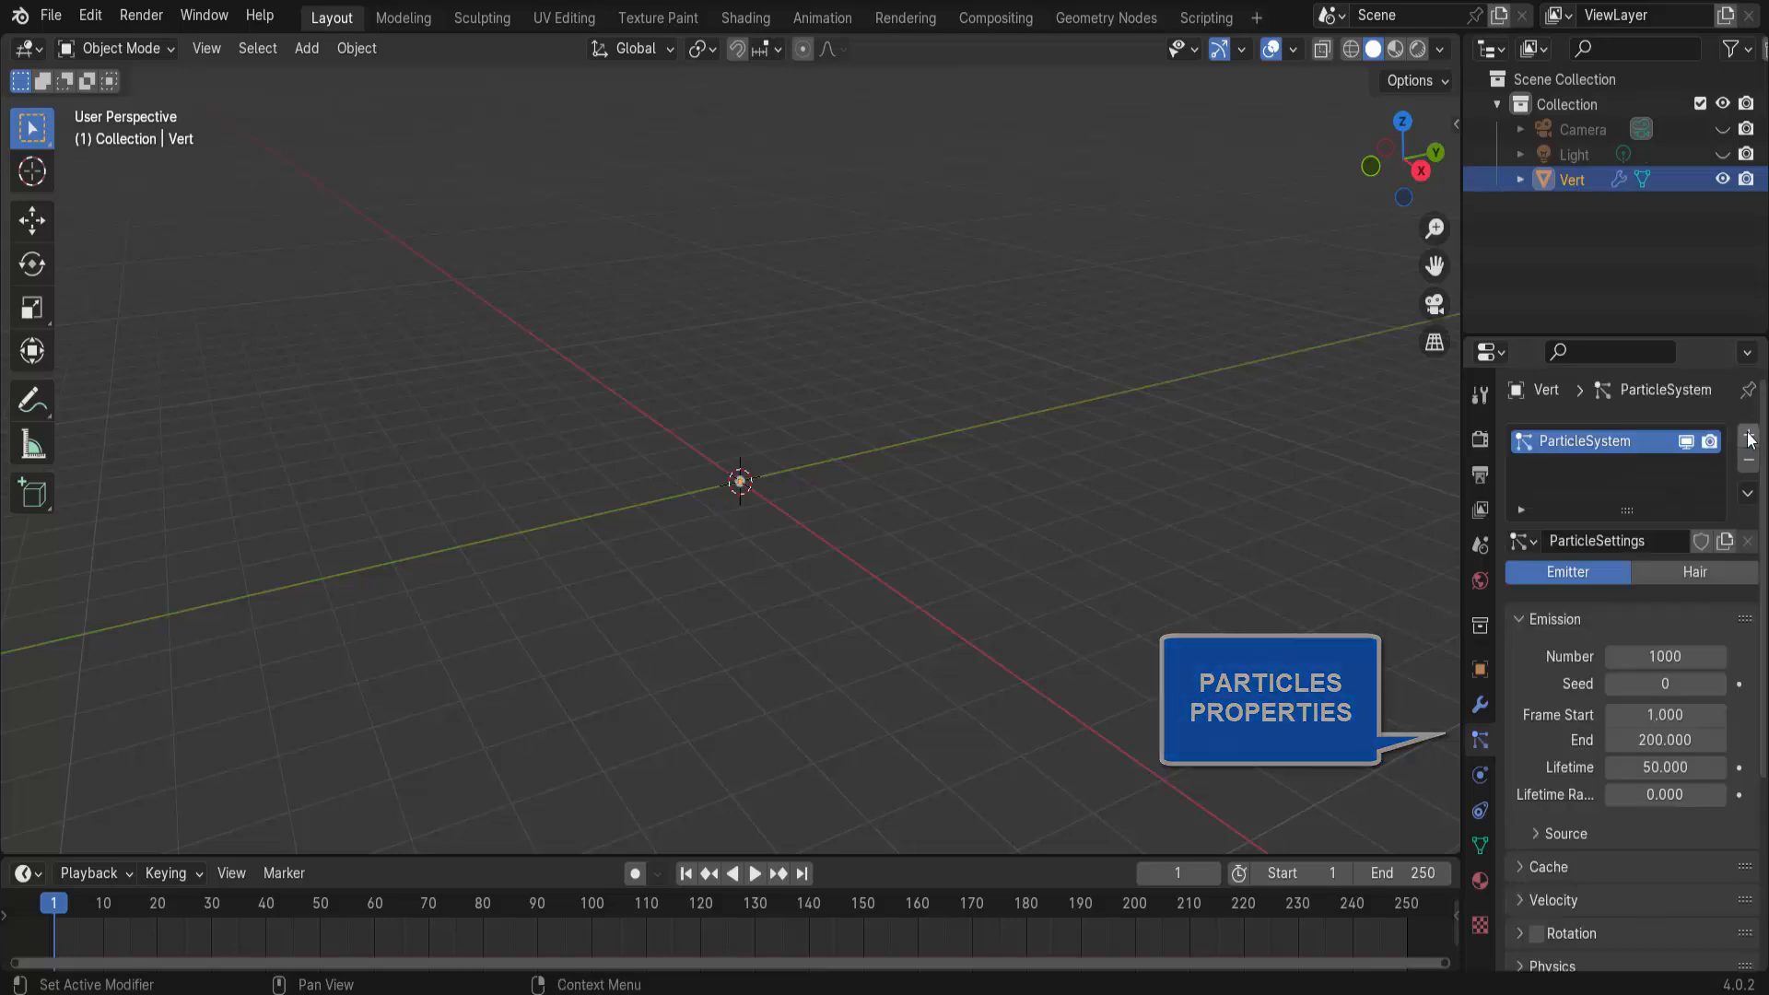
click(759, 873)
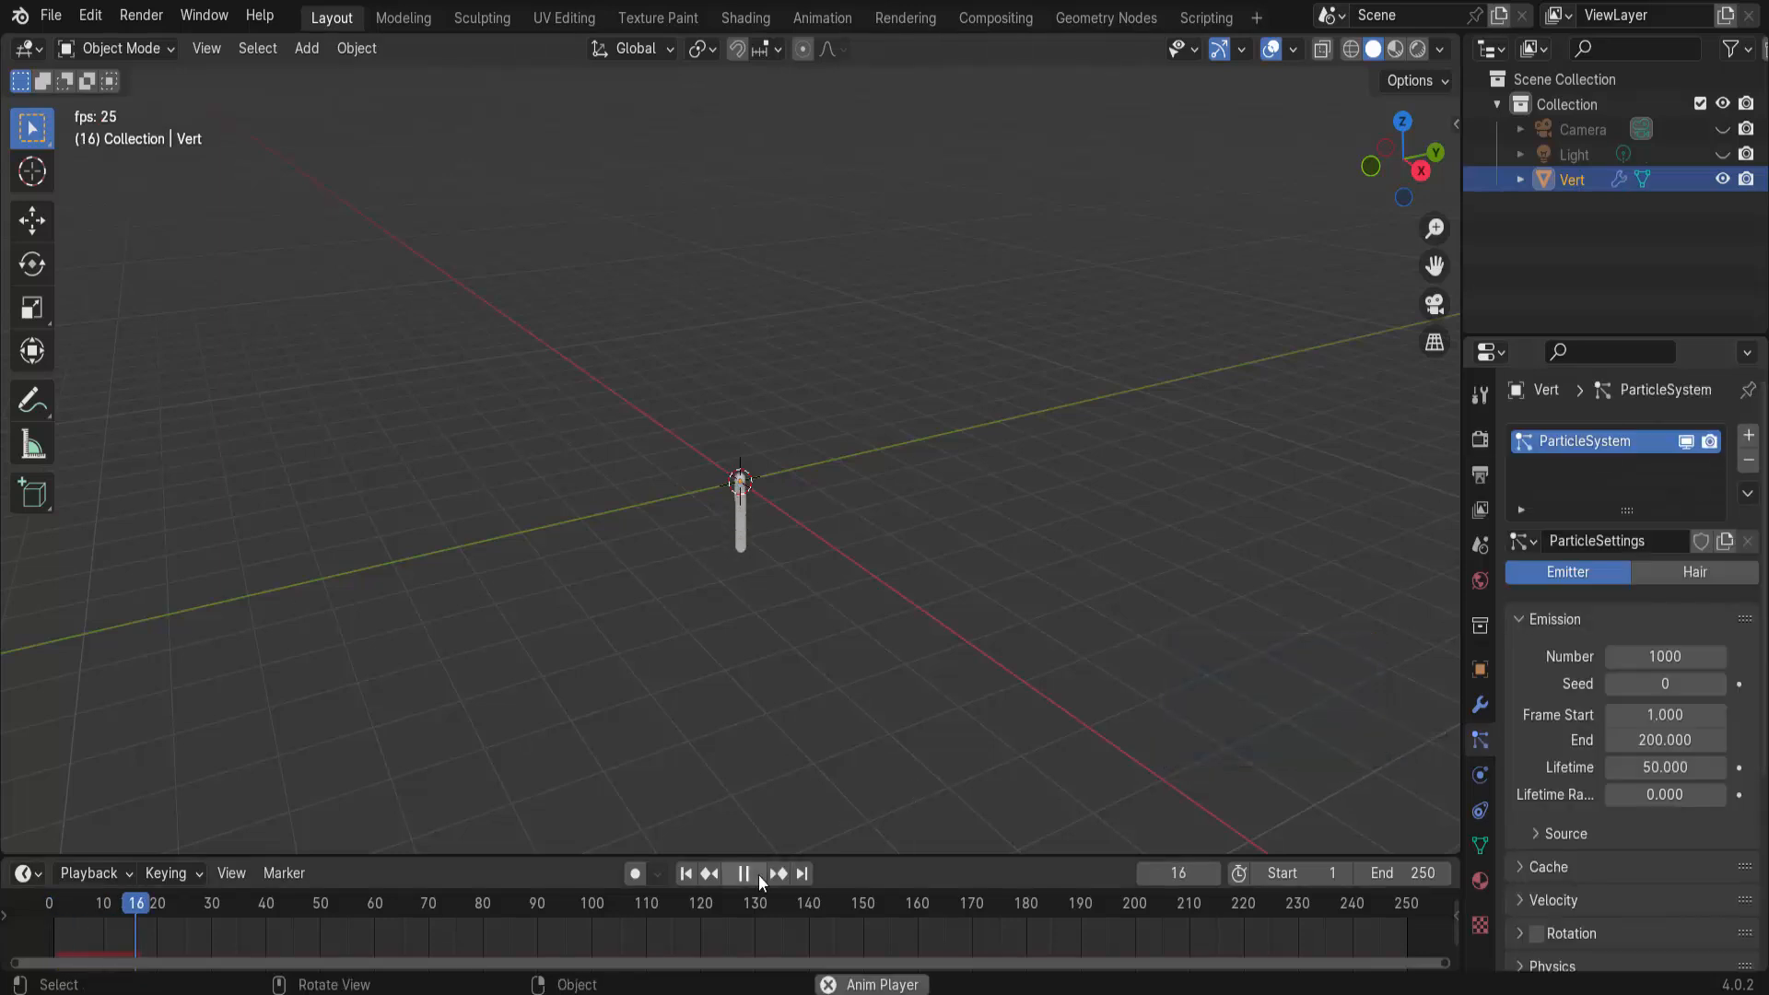
click(759, 874)
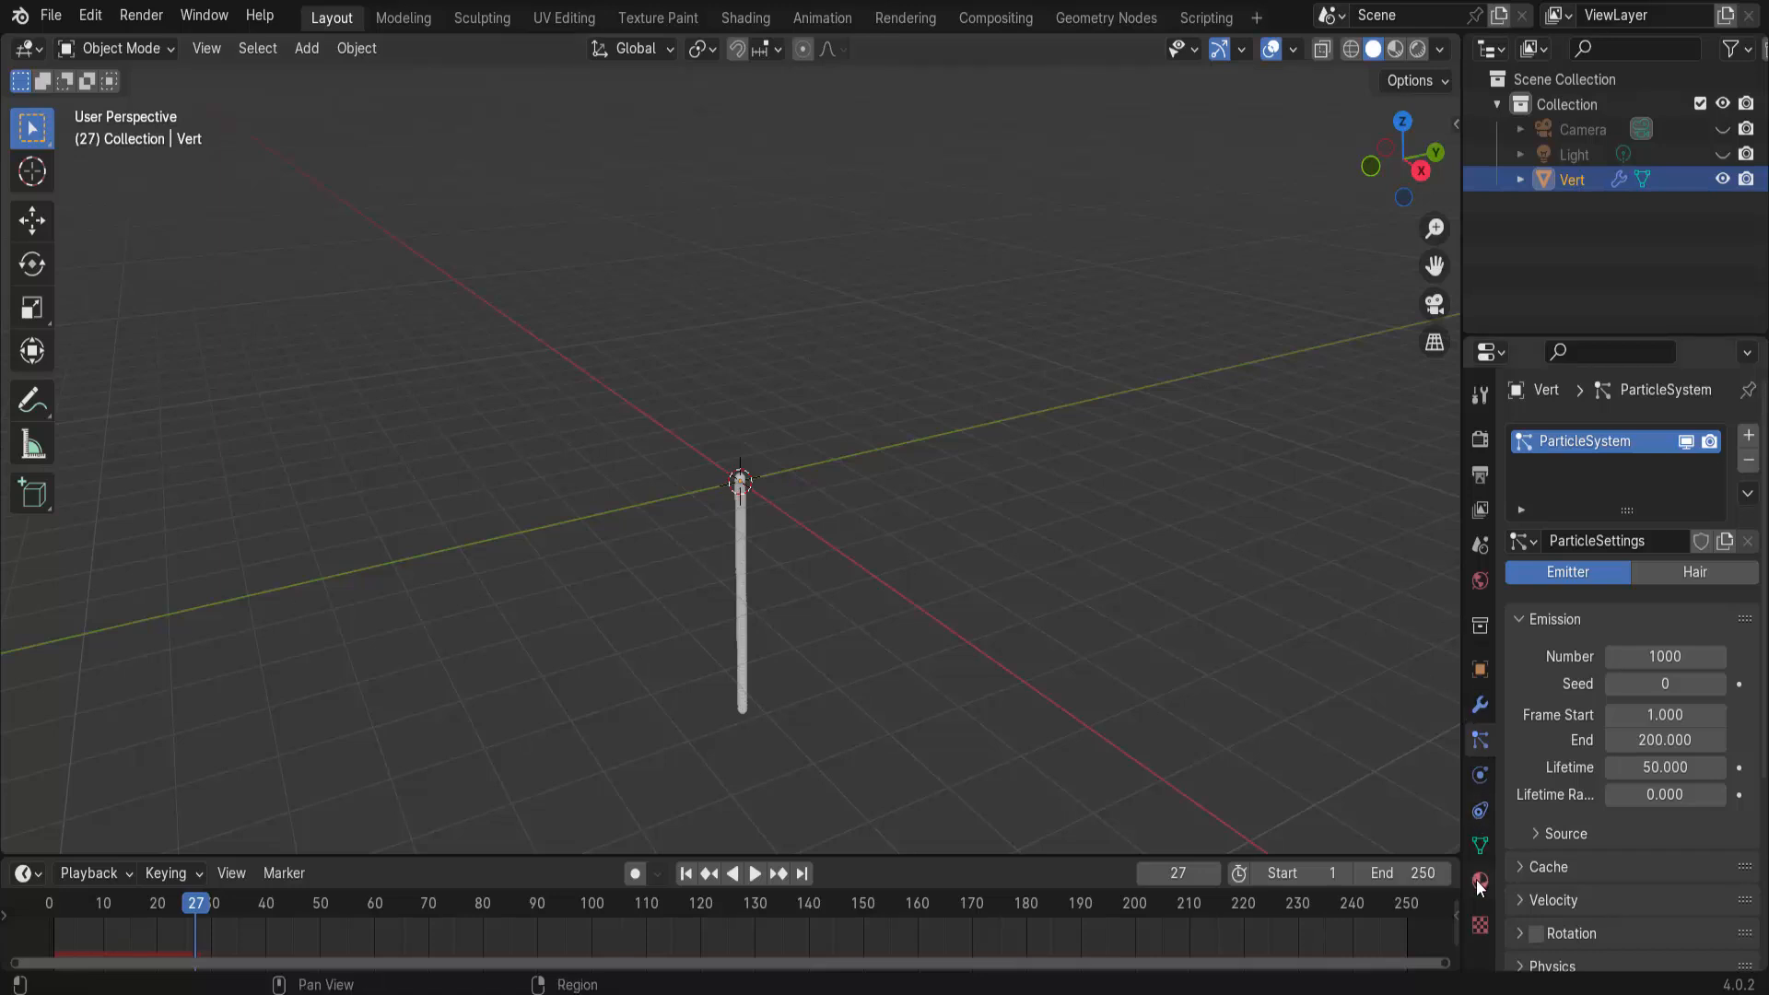
- Reduce the Gravity field weight of the particle system to 0.094
scroll(1557, 866, down, 5)
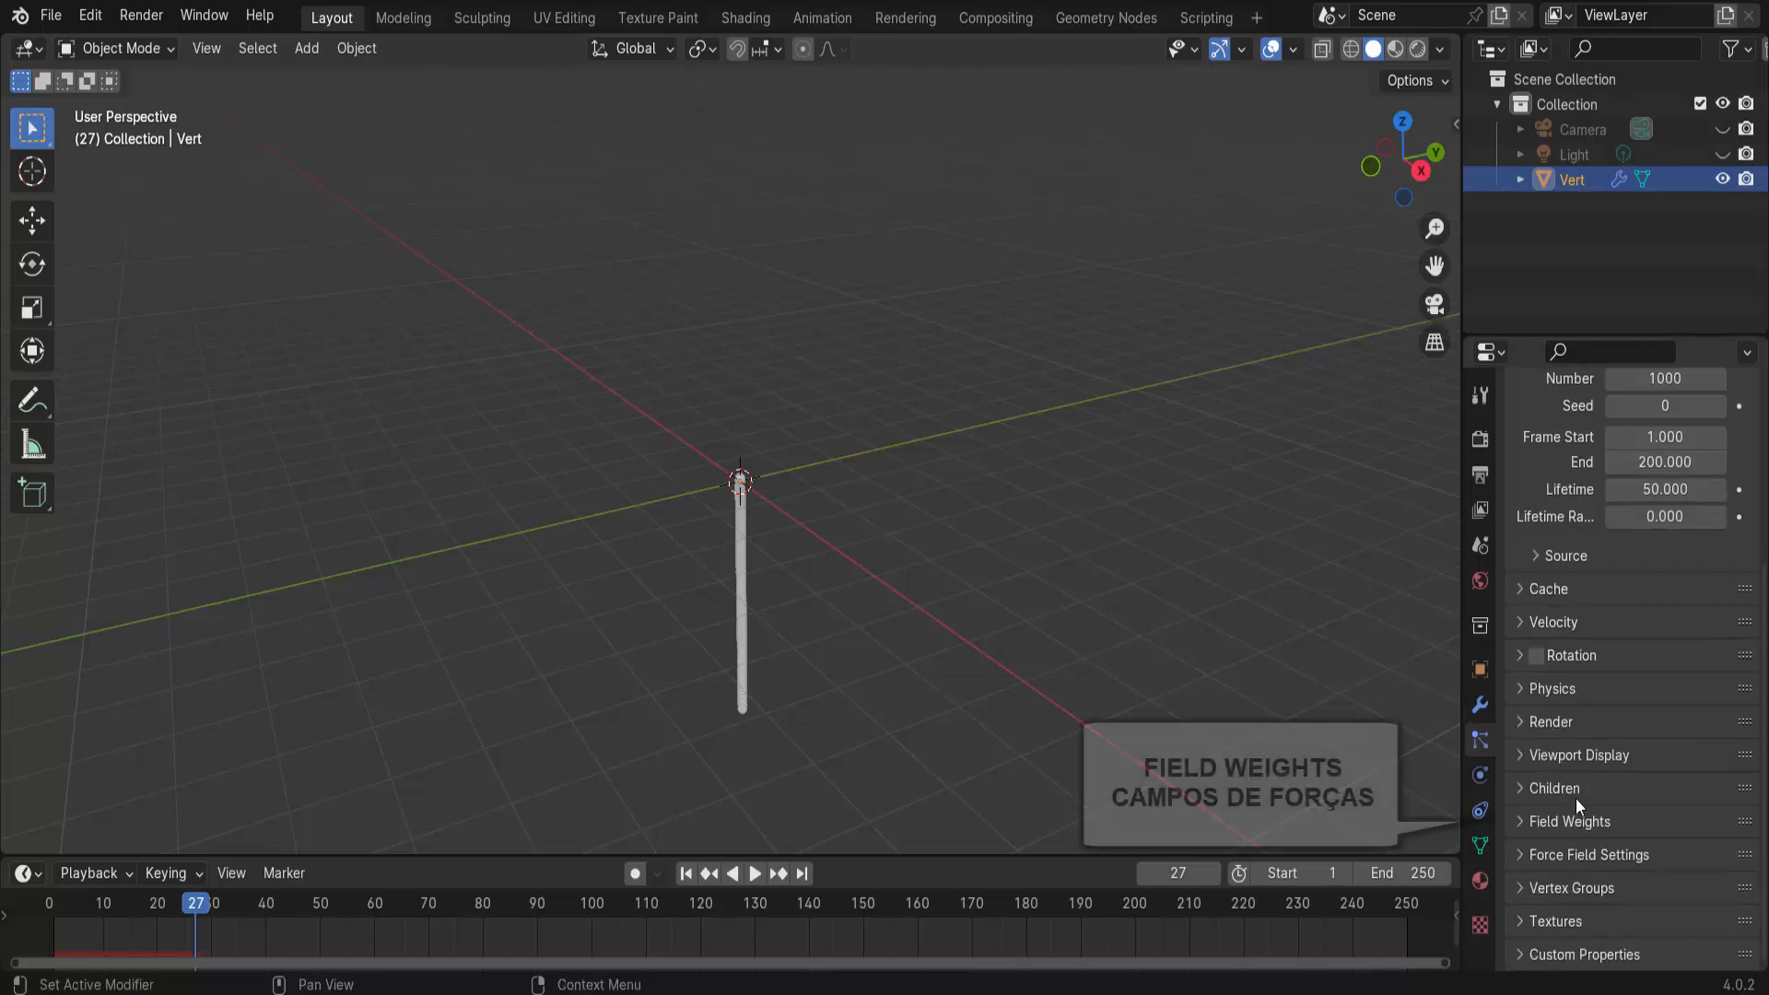
click(1522, 824)
scroll(1578, 827, down, 8)
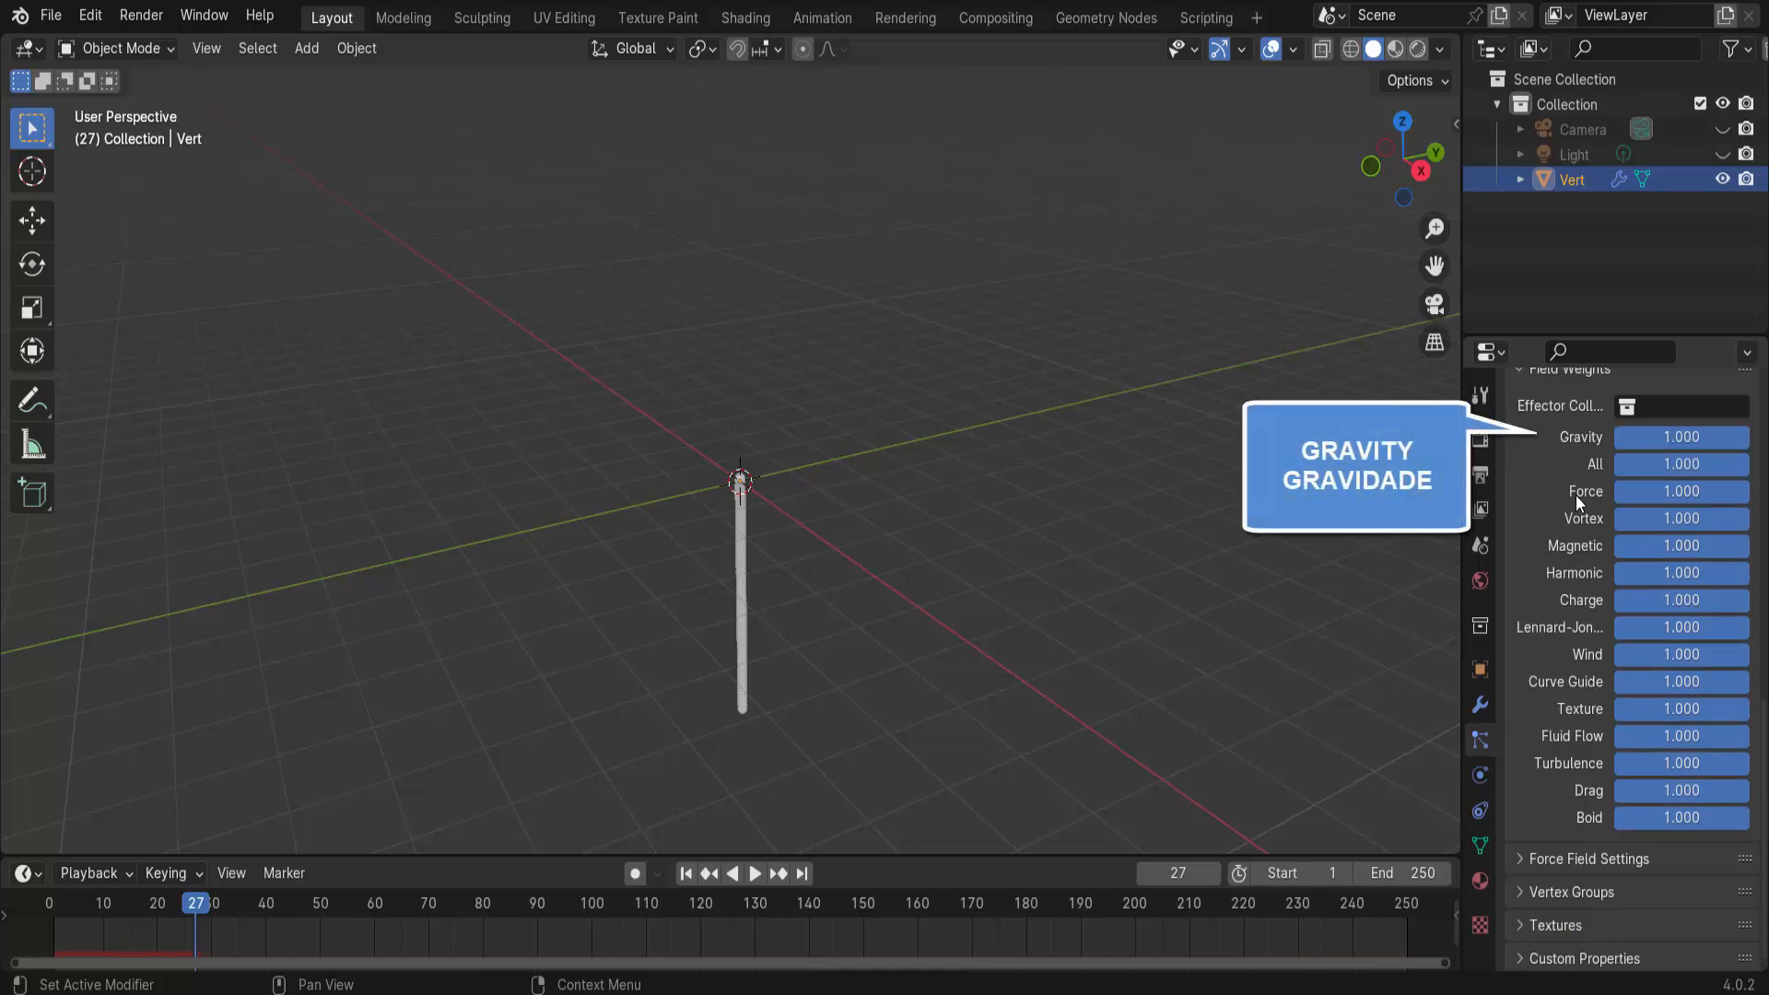
drag(1681, 437, 1631, 437)
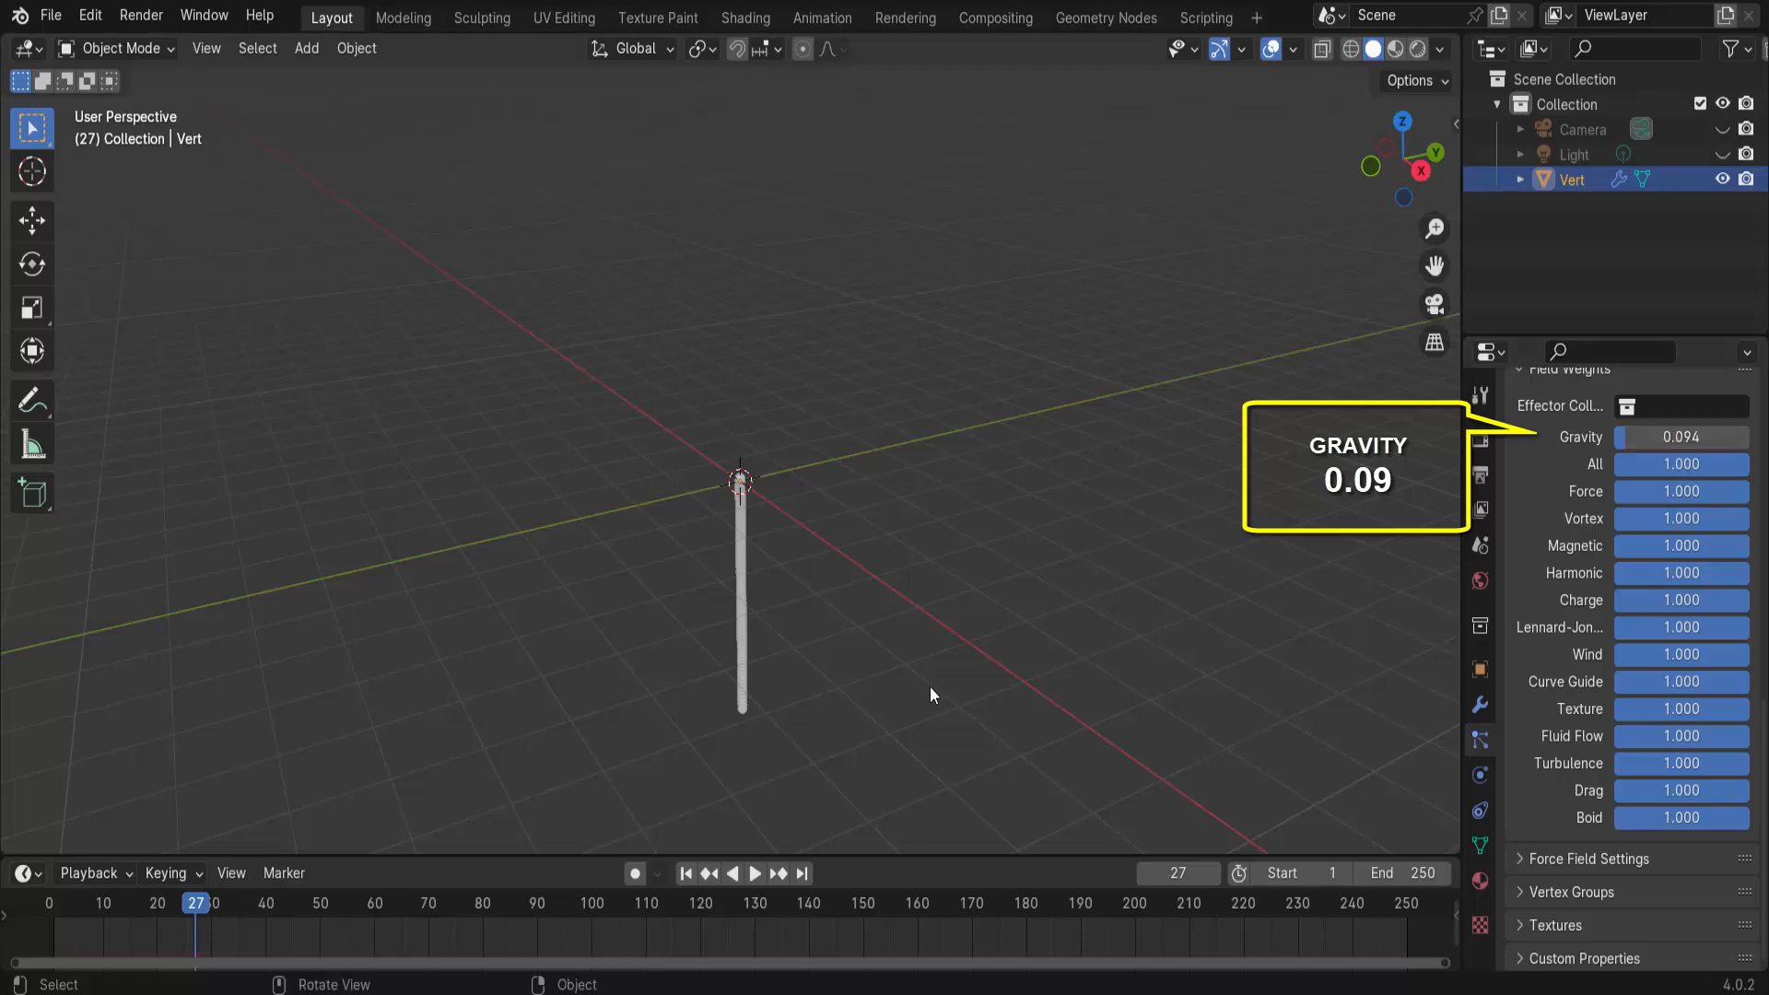
- Play the animation from the first frame to about frame 55 and examine the particle stream under the reduced gravity
click(686, 875)
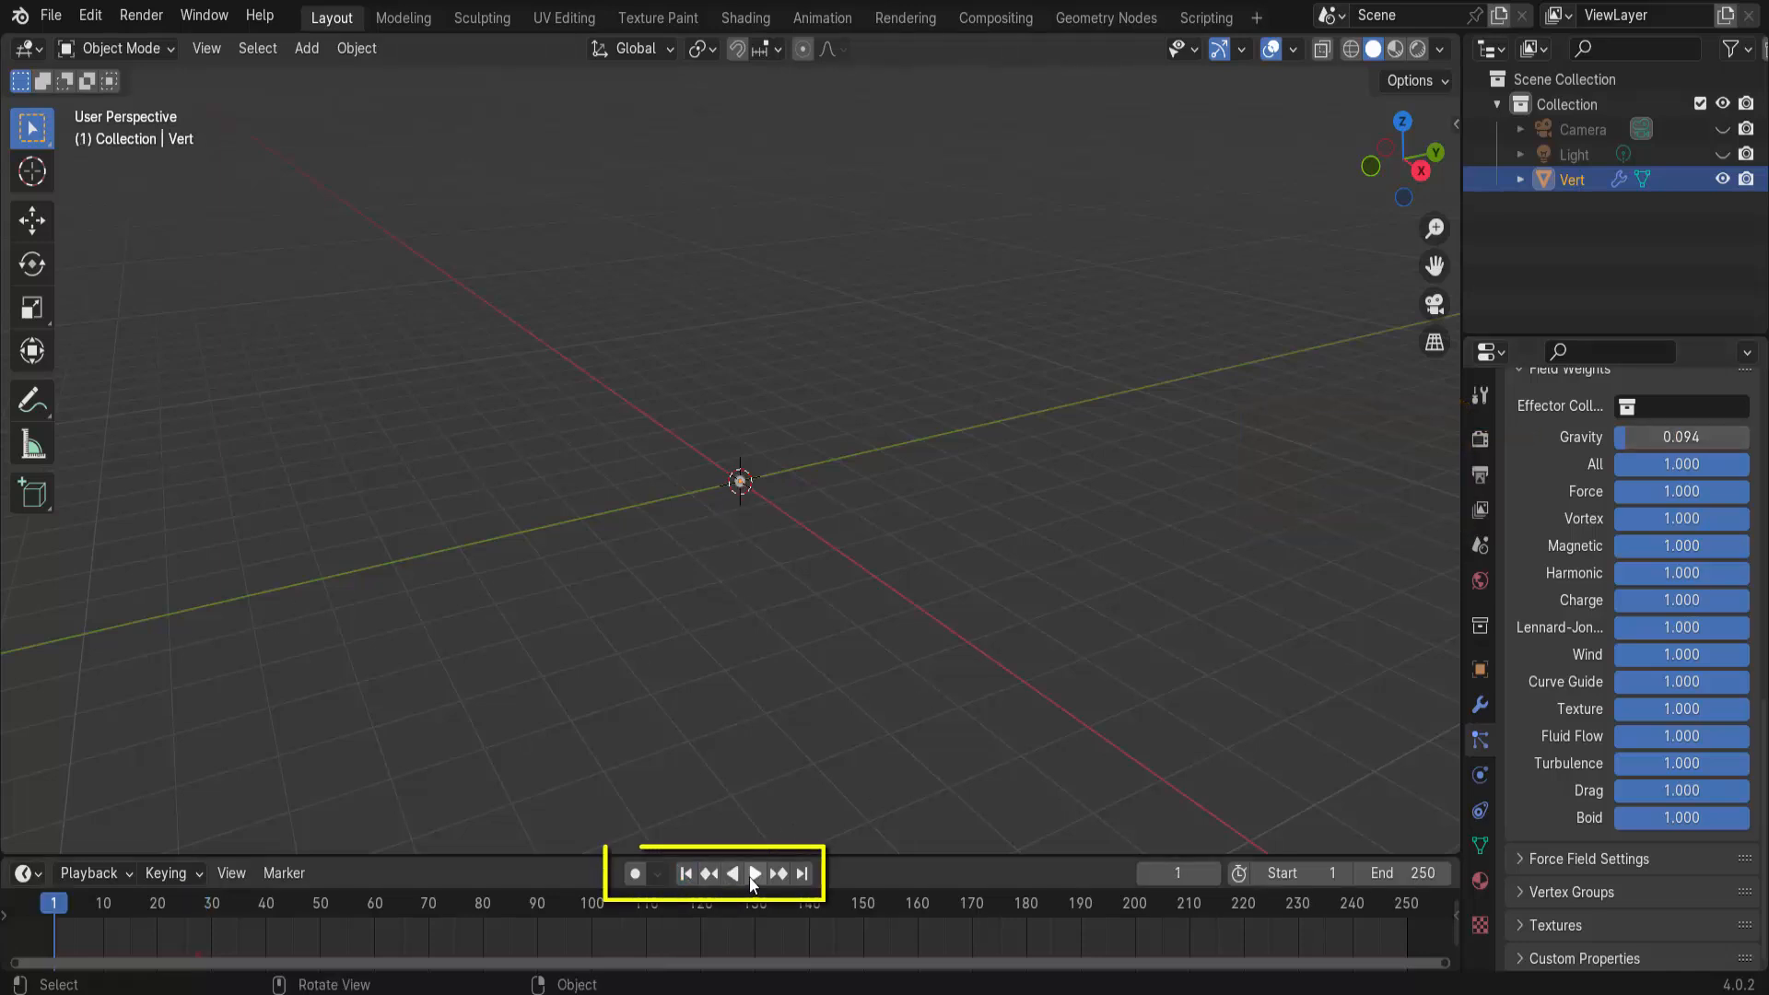
click(753, 875)
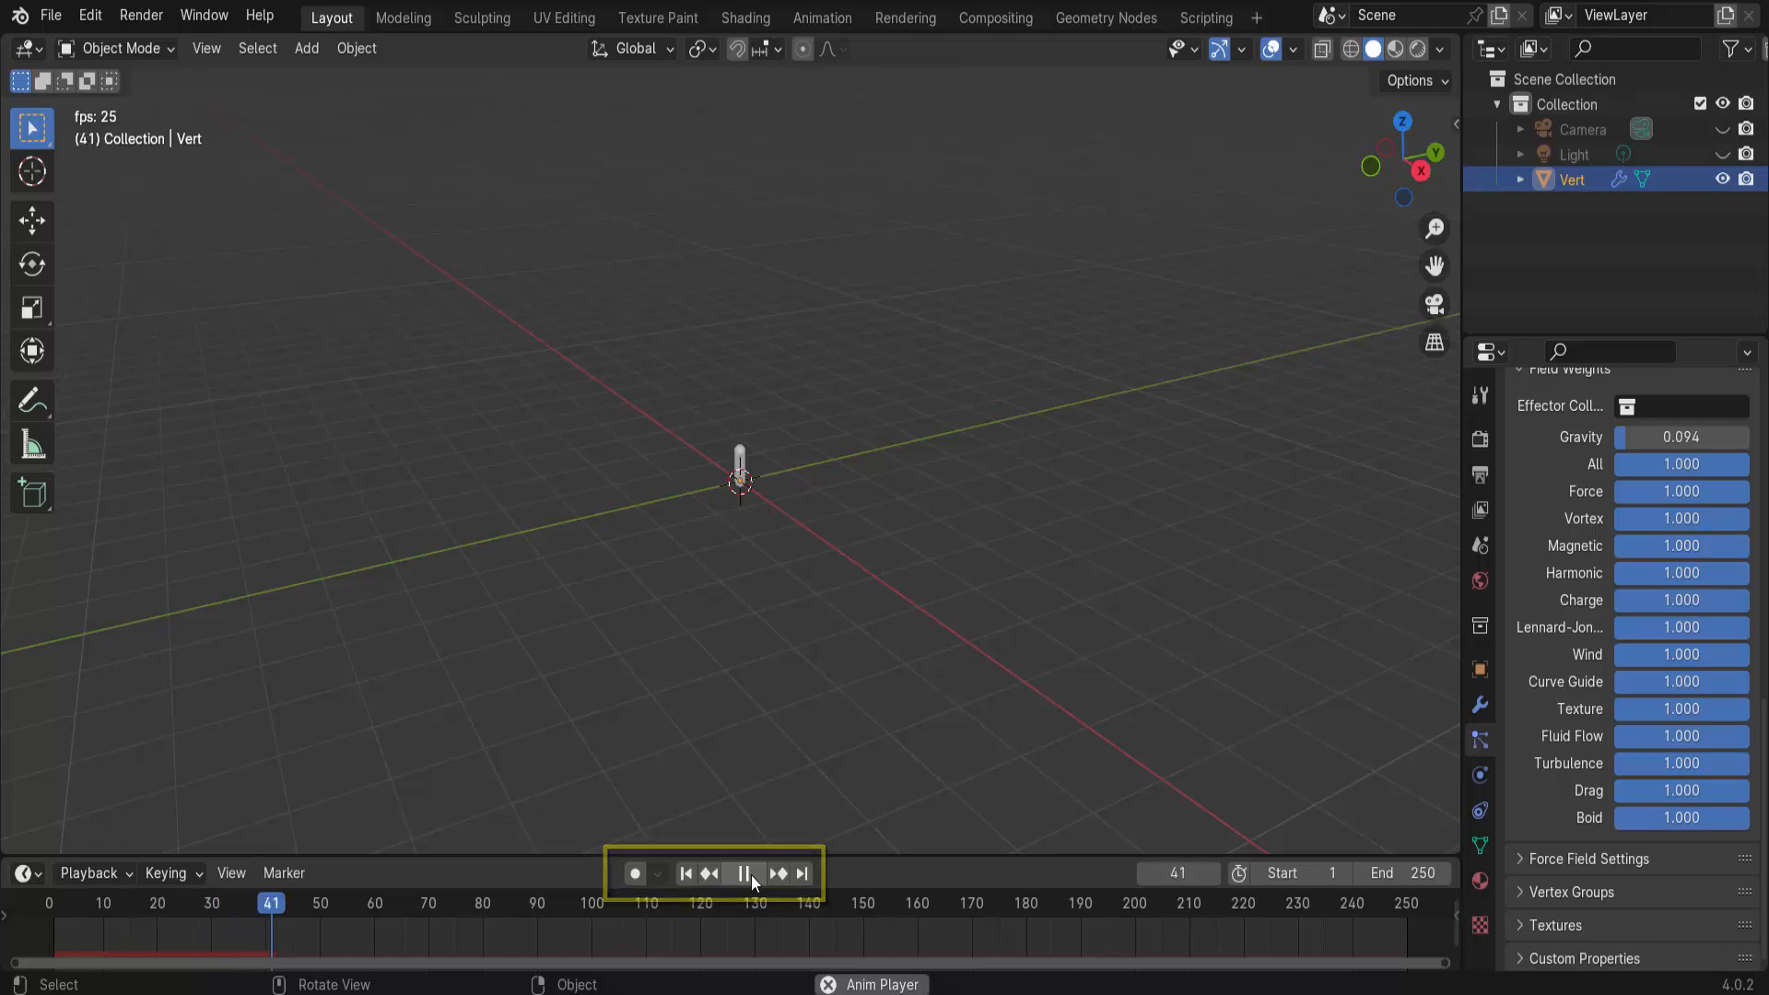
click(749, 875)
scroll(789, 605, up, 4)
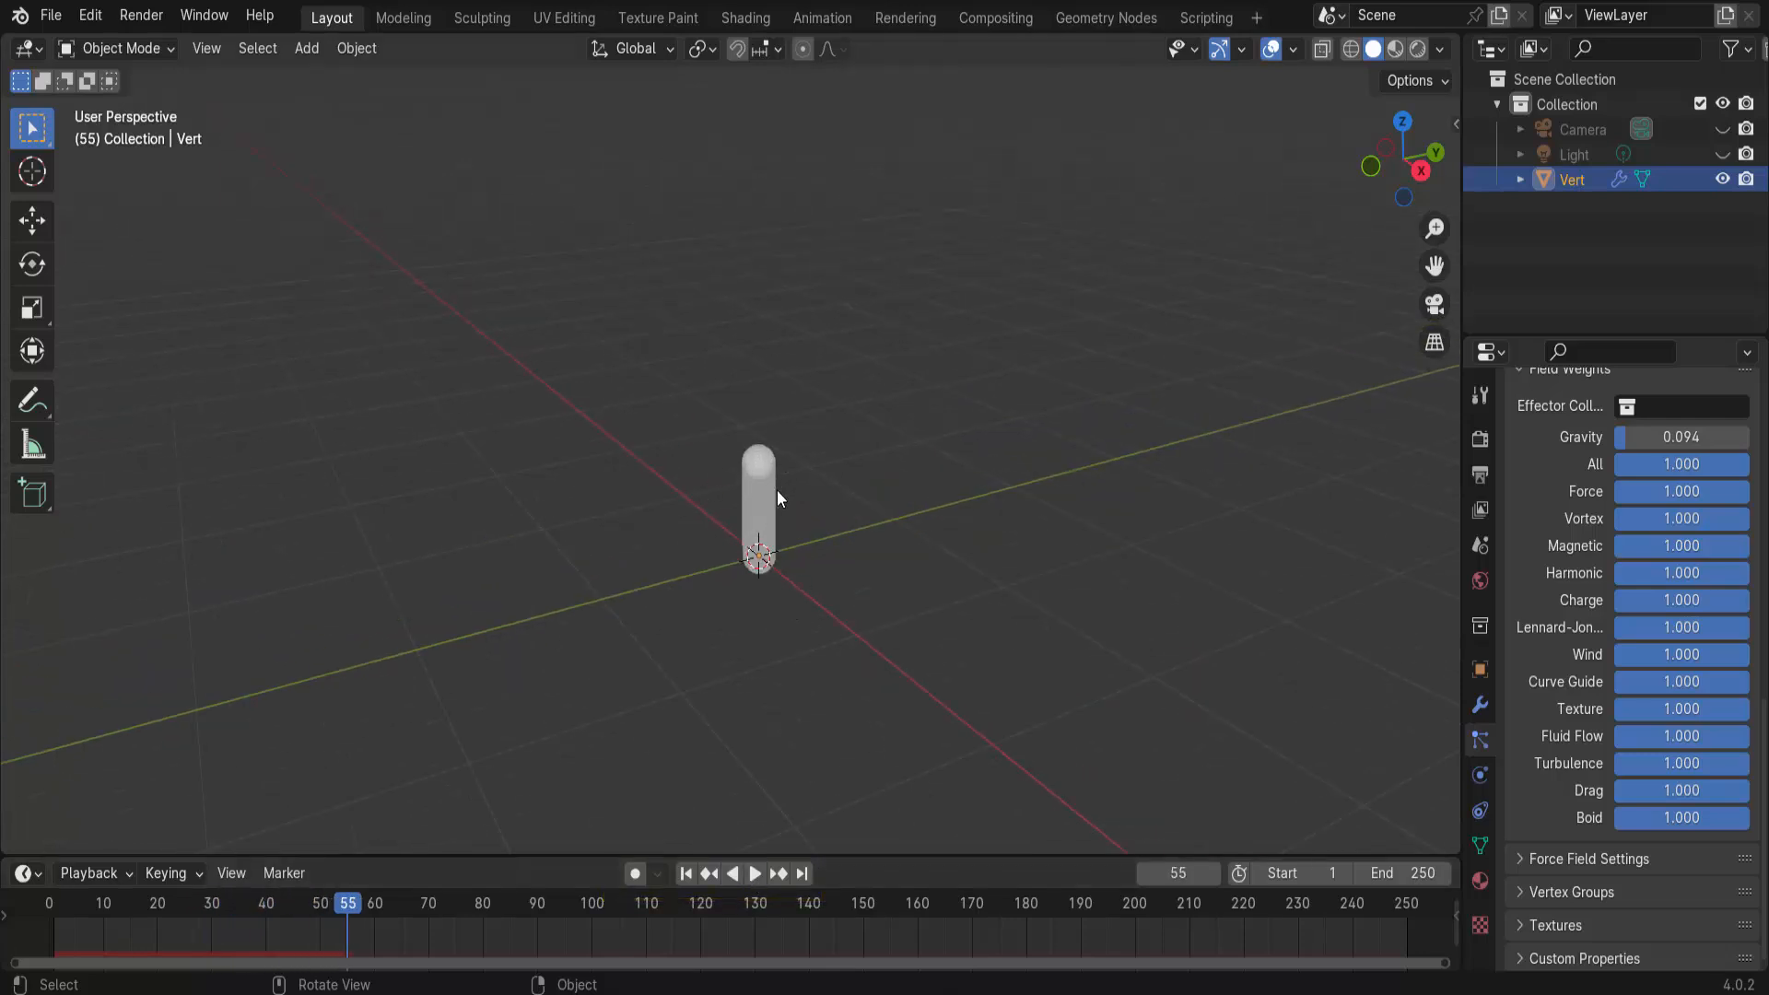
- Set the particle emission's Lifetime to 250 and its Number to 1
scroll(1627, 711, up, 15)
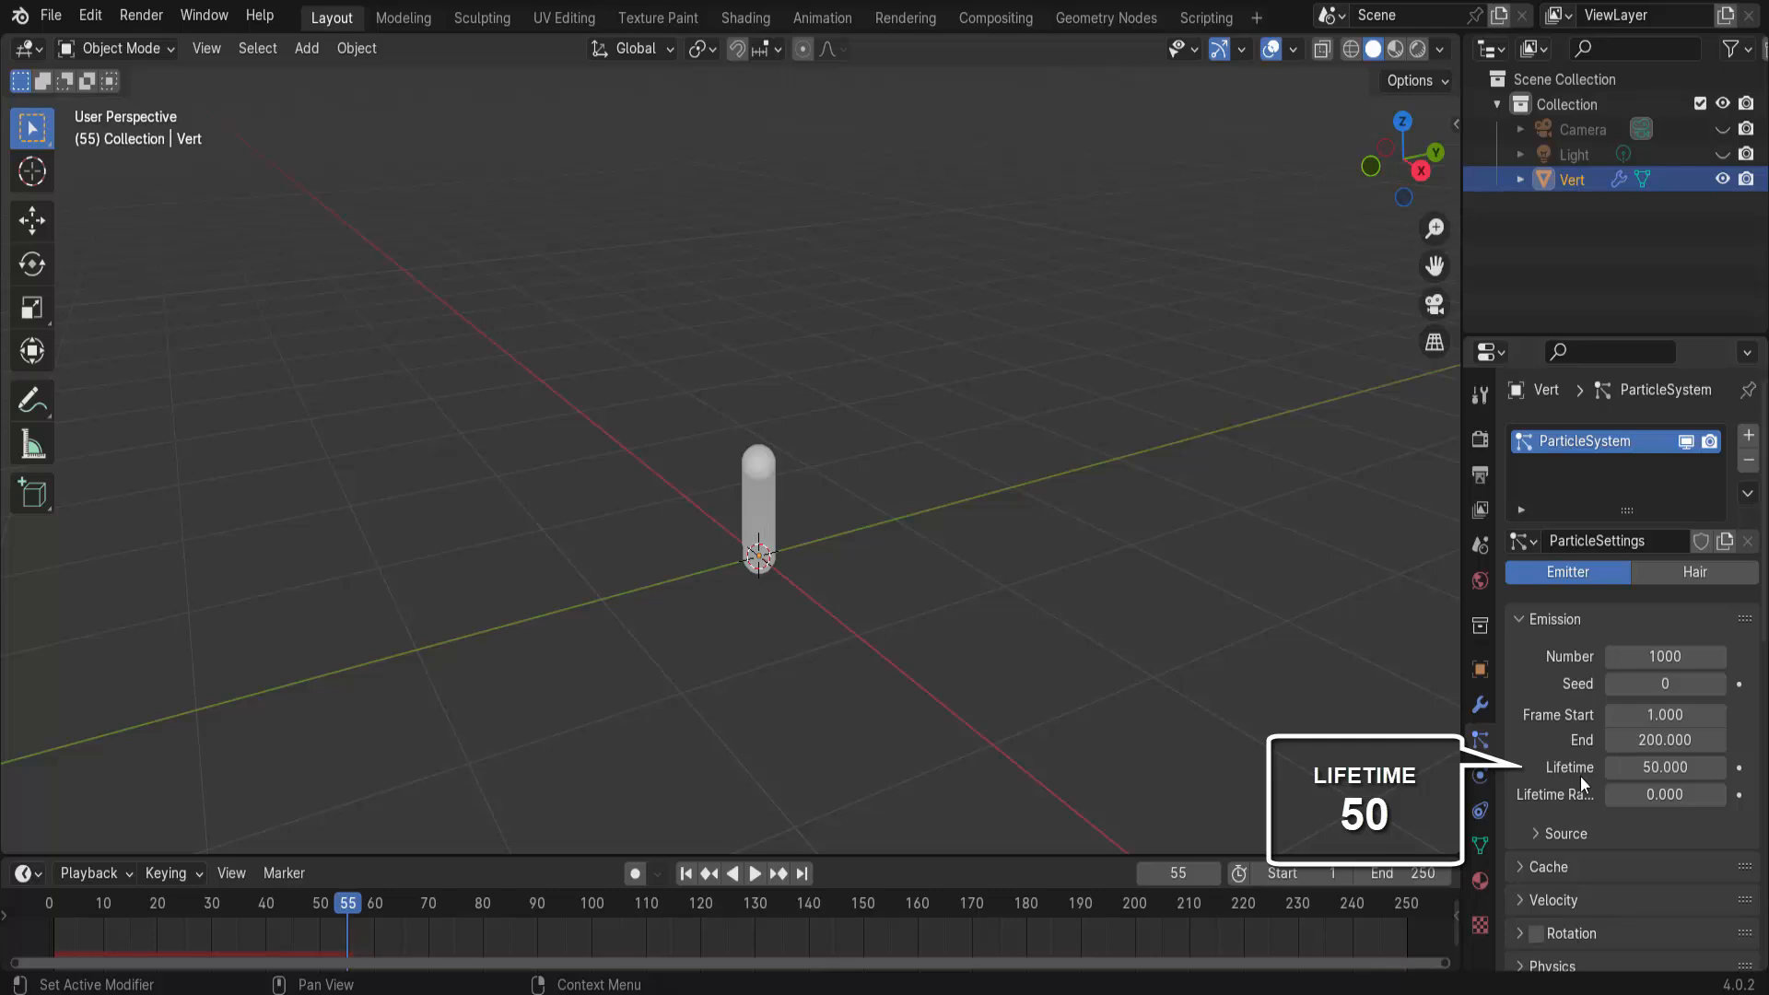
click(1640, 767)
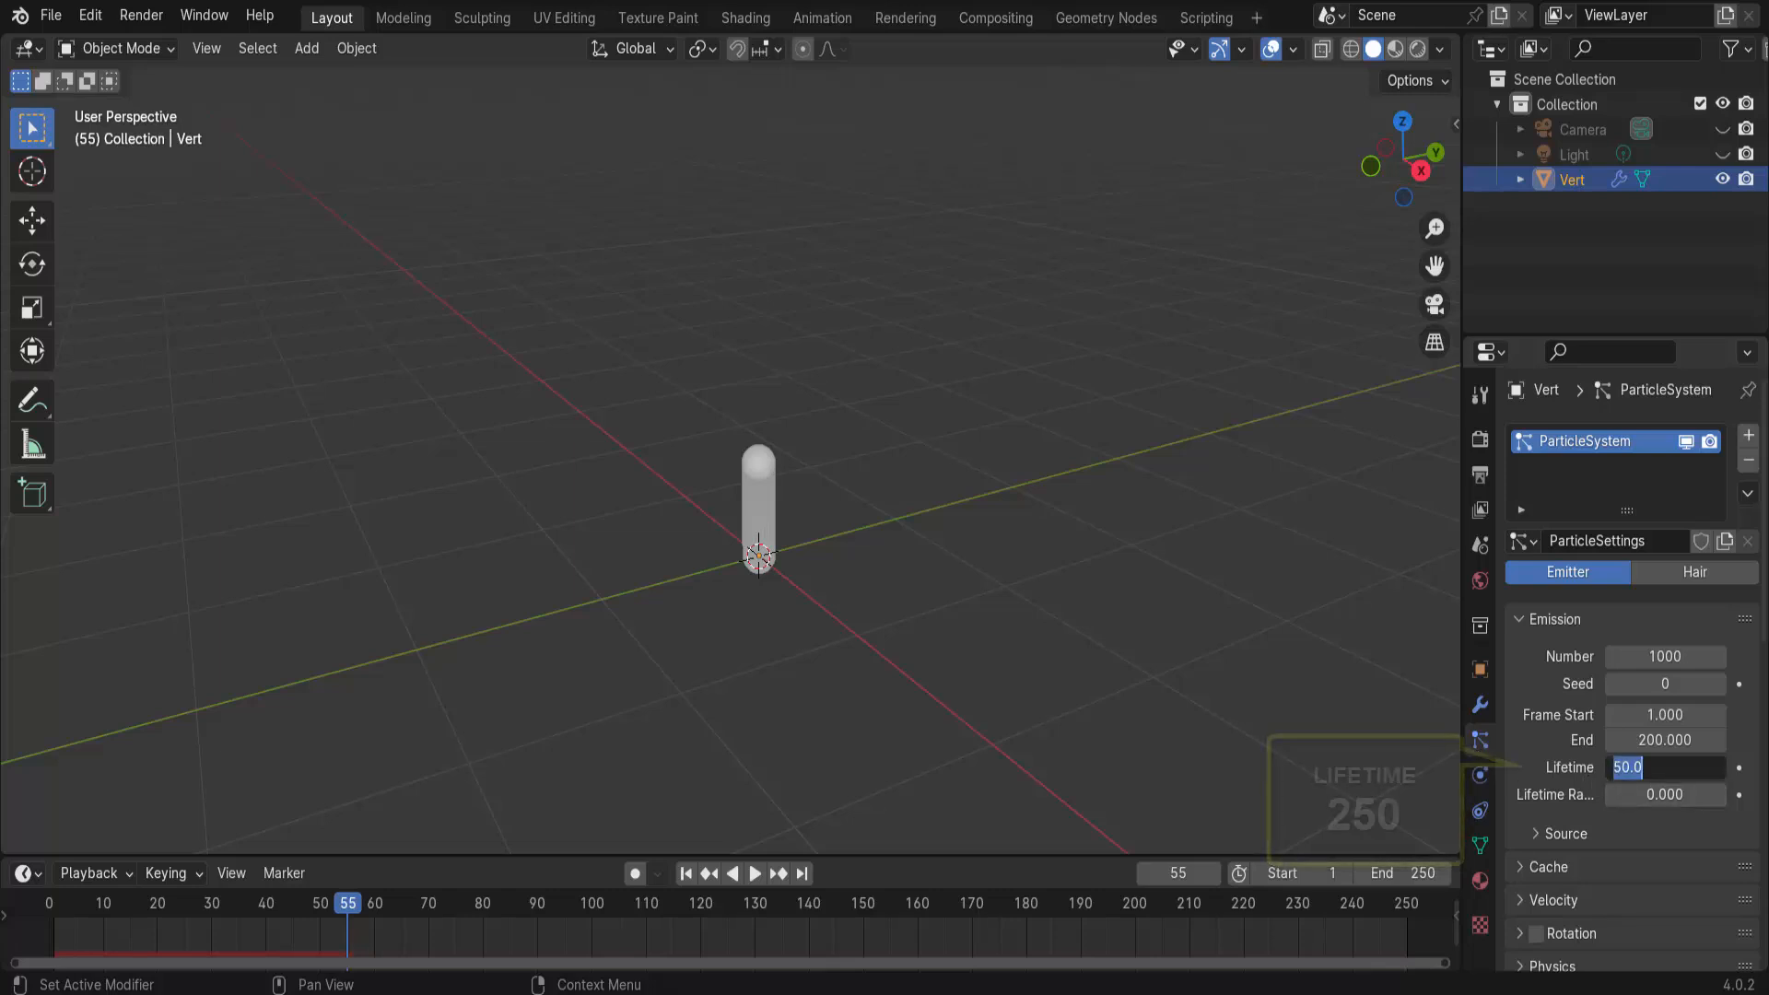
text(2)
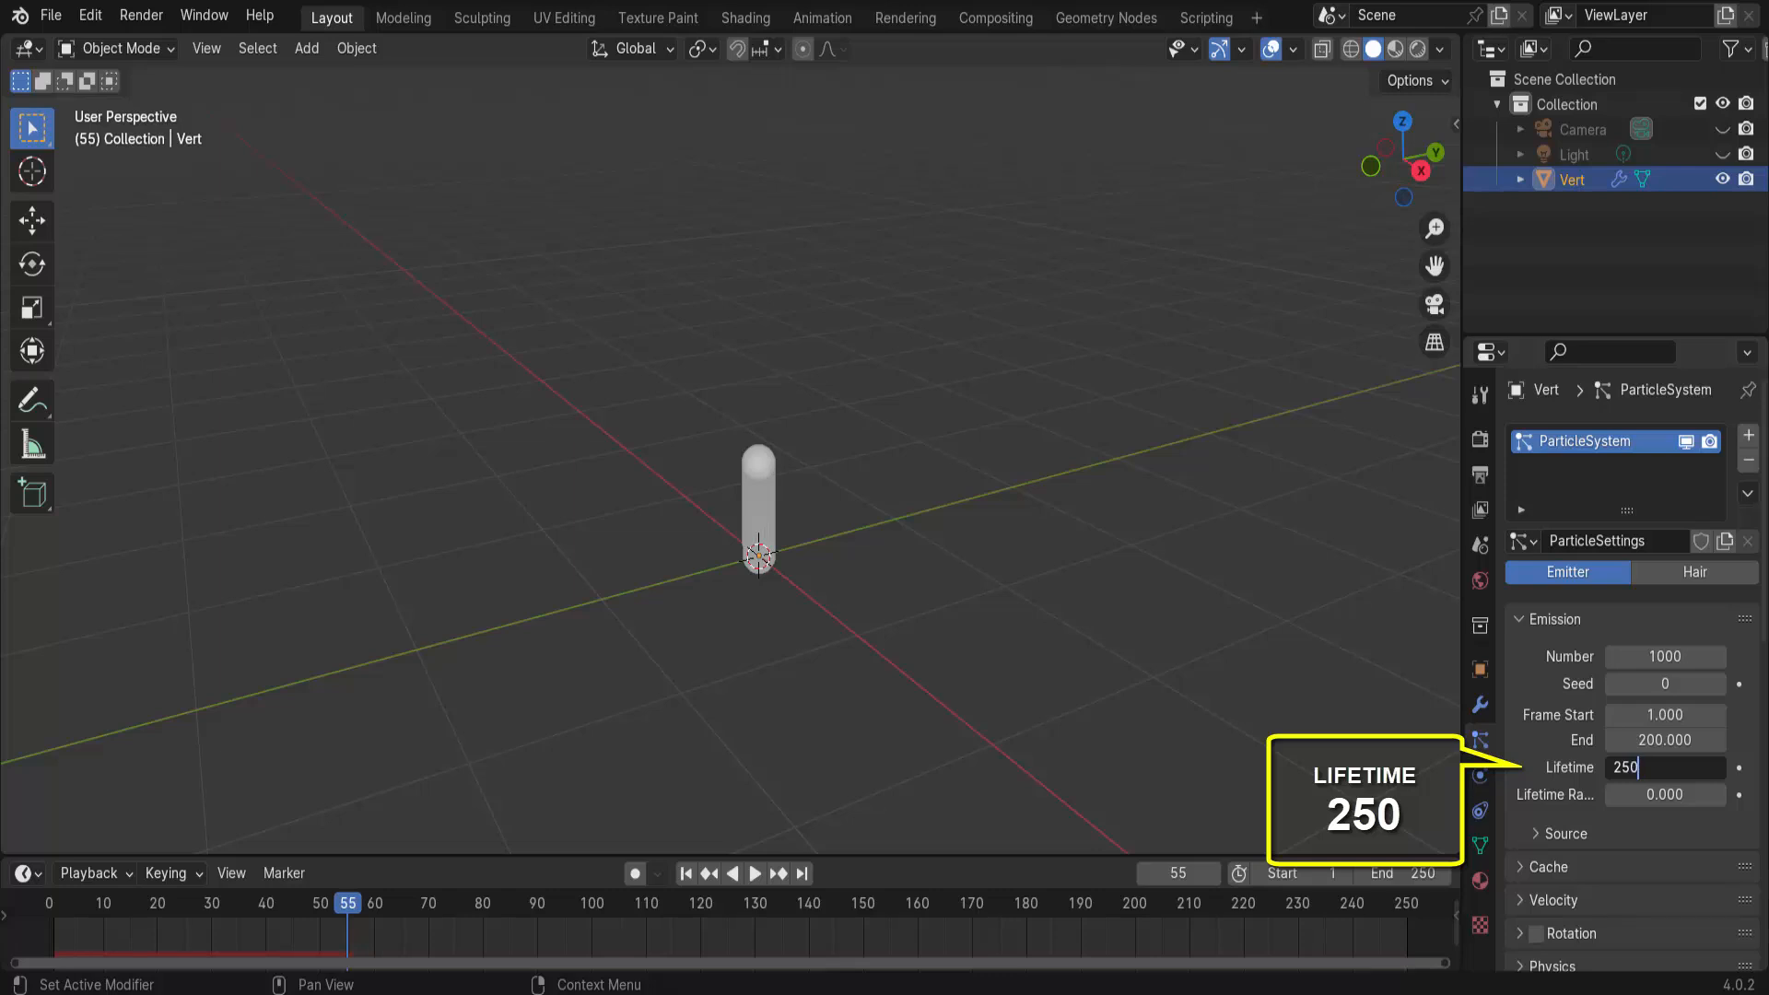
key(Return)
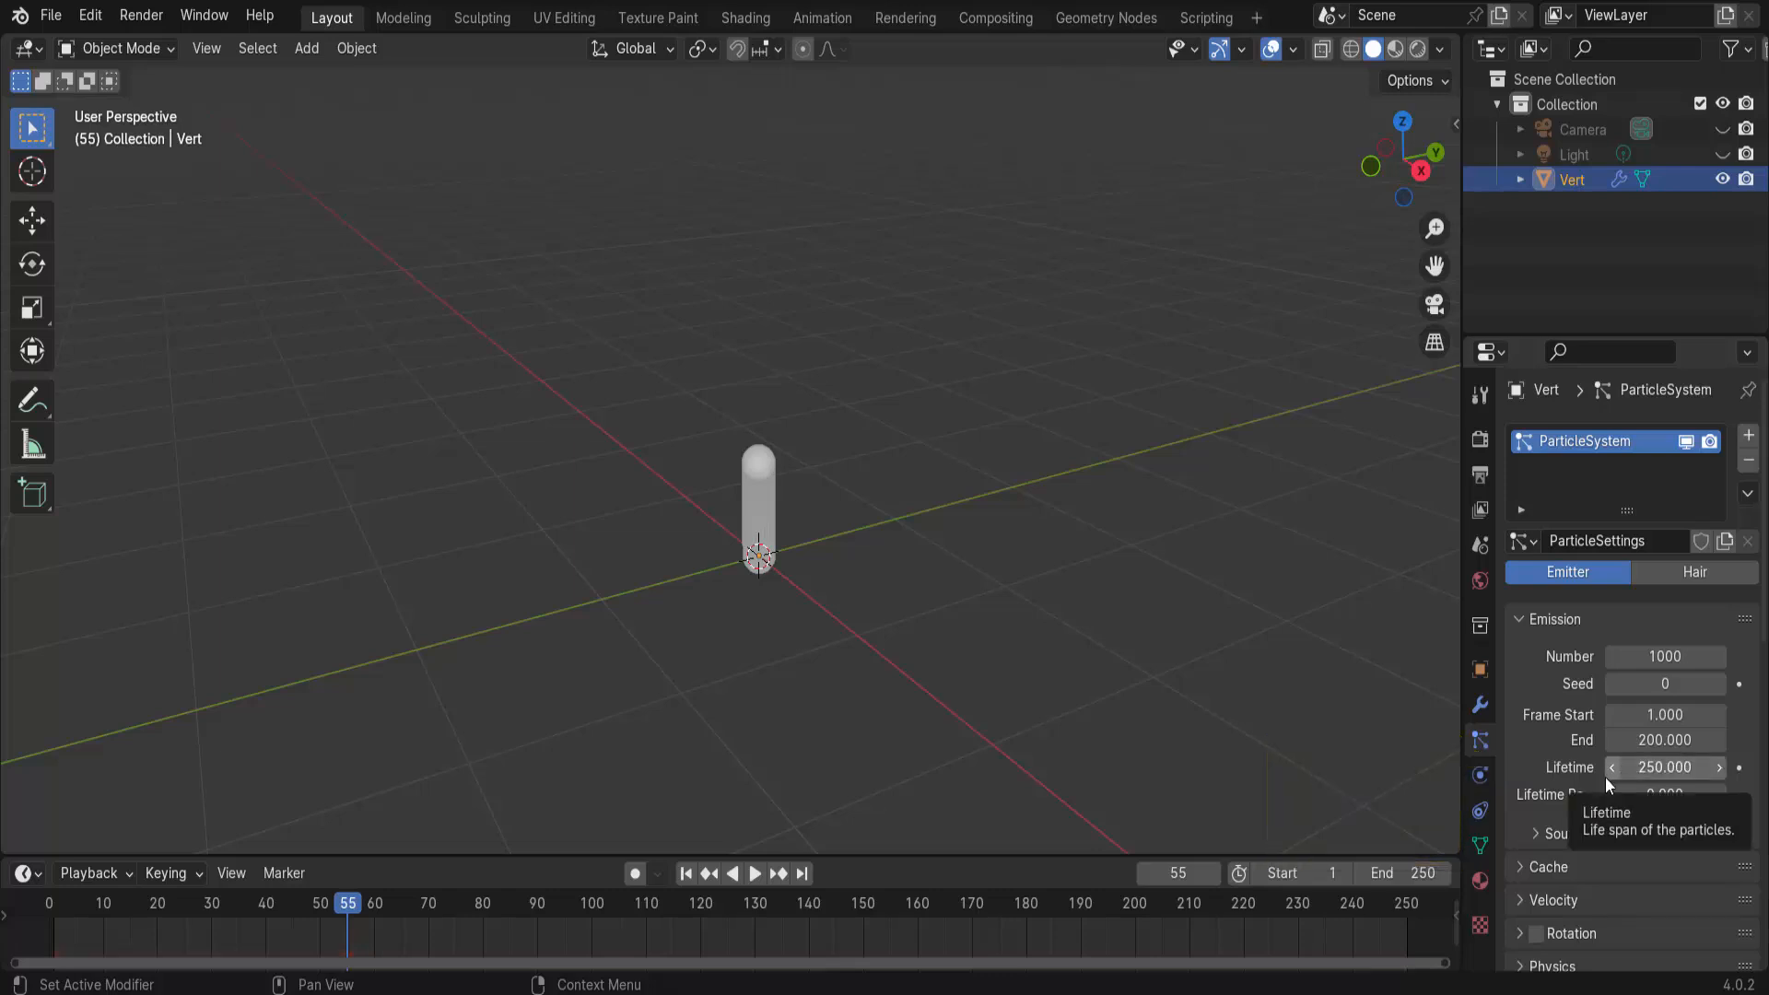
click(1655, 656)
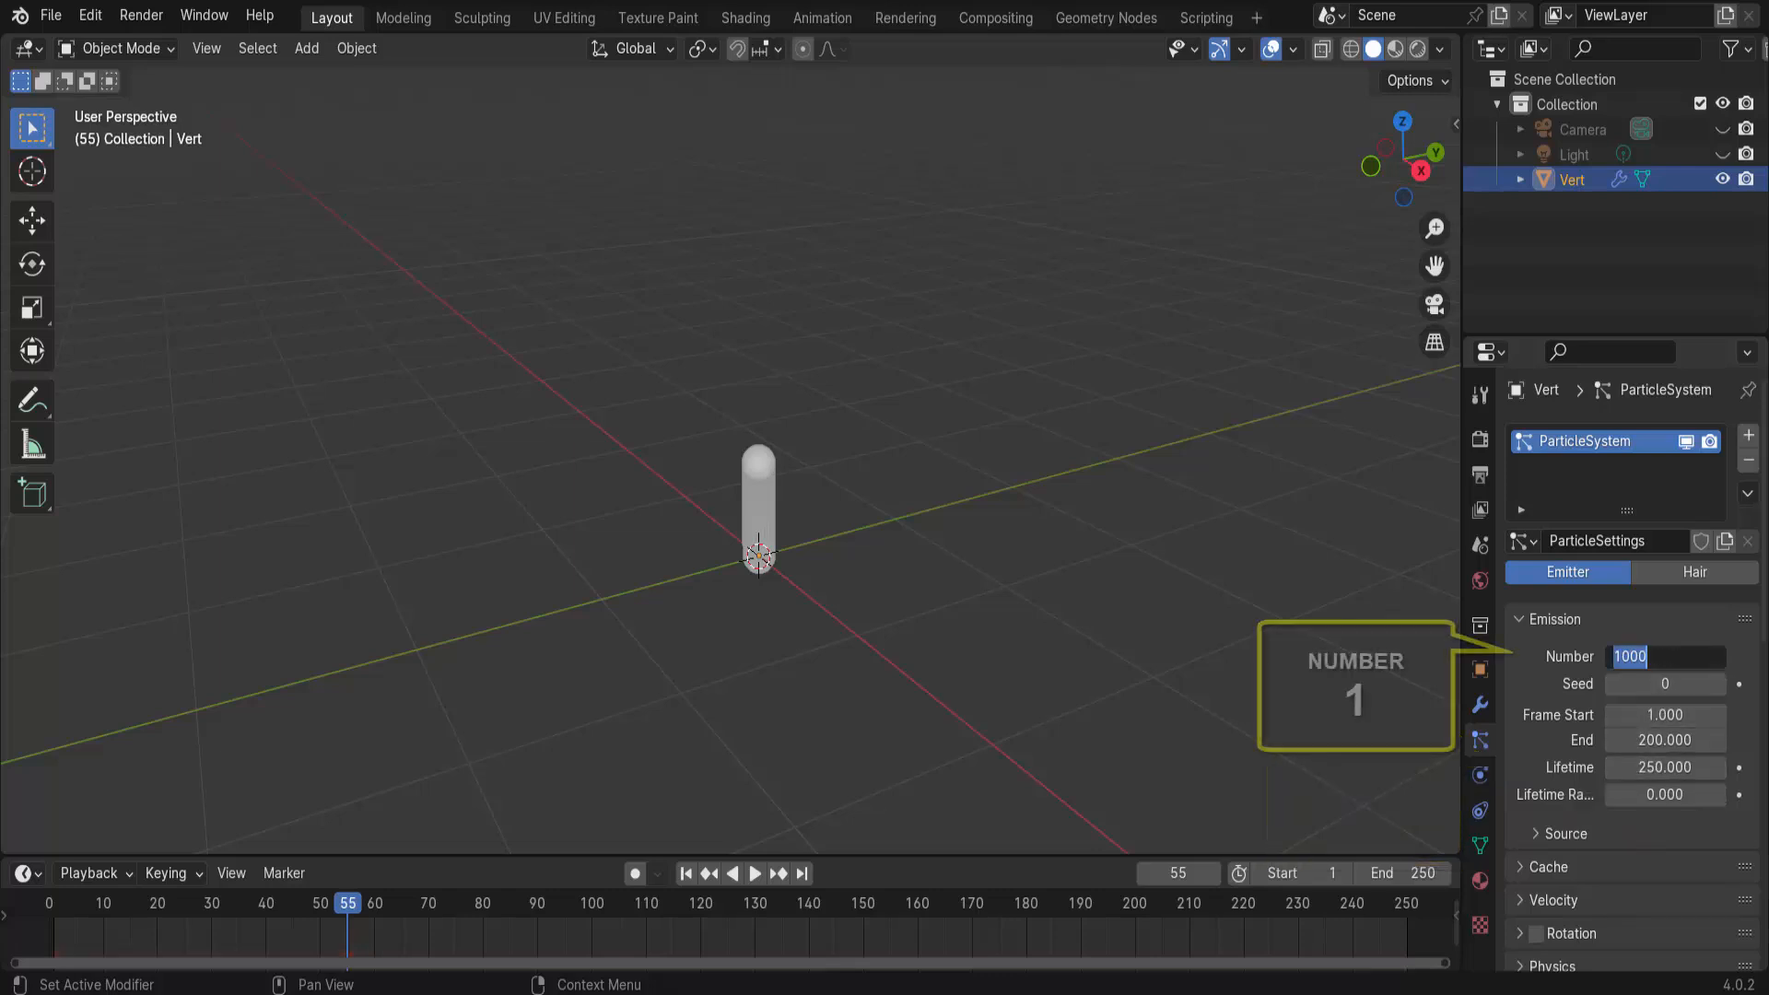
text(1)
key(Return)
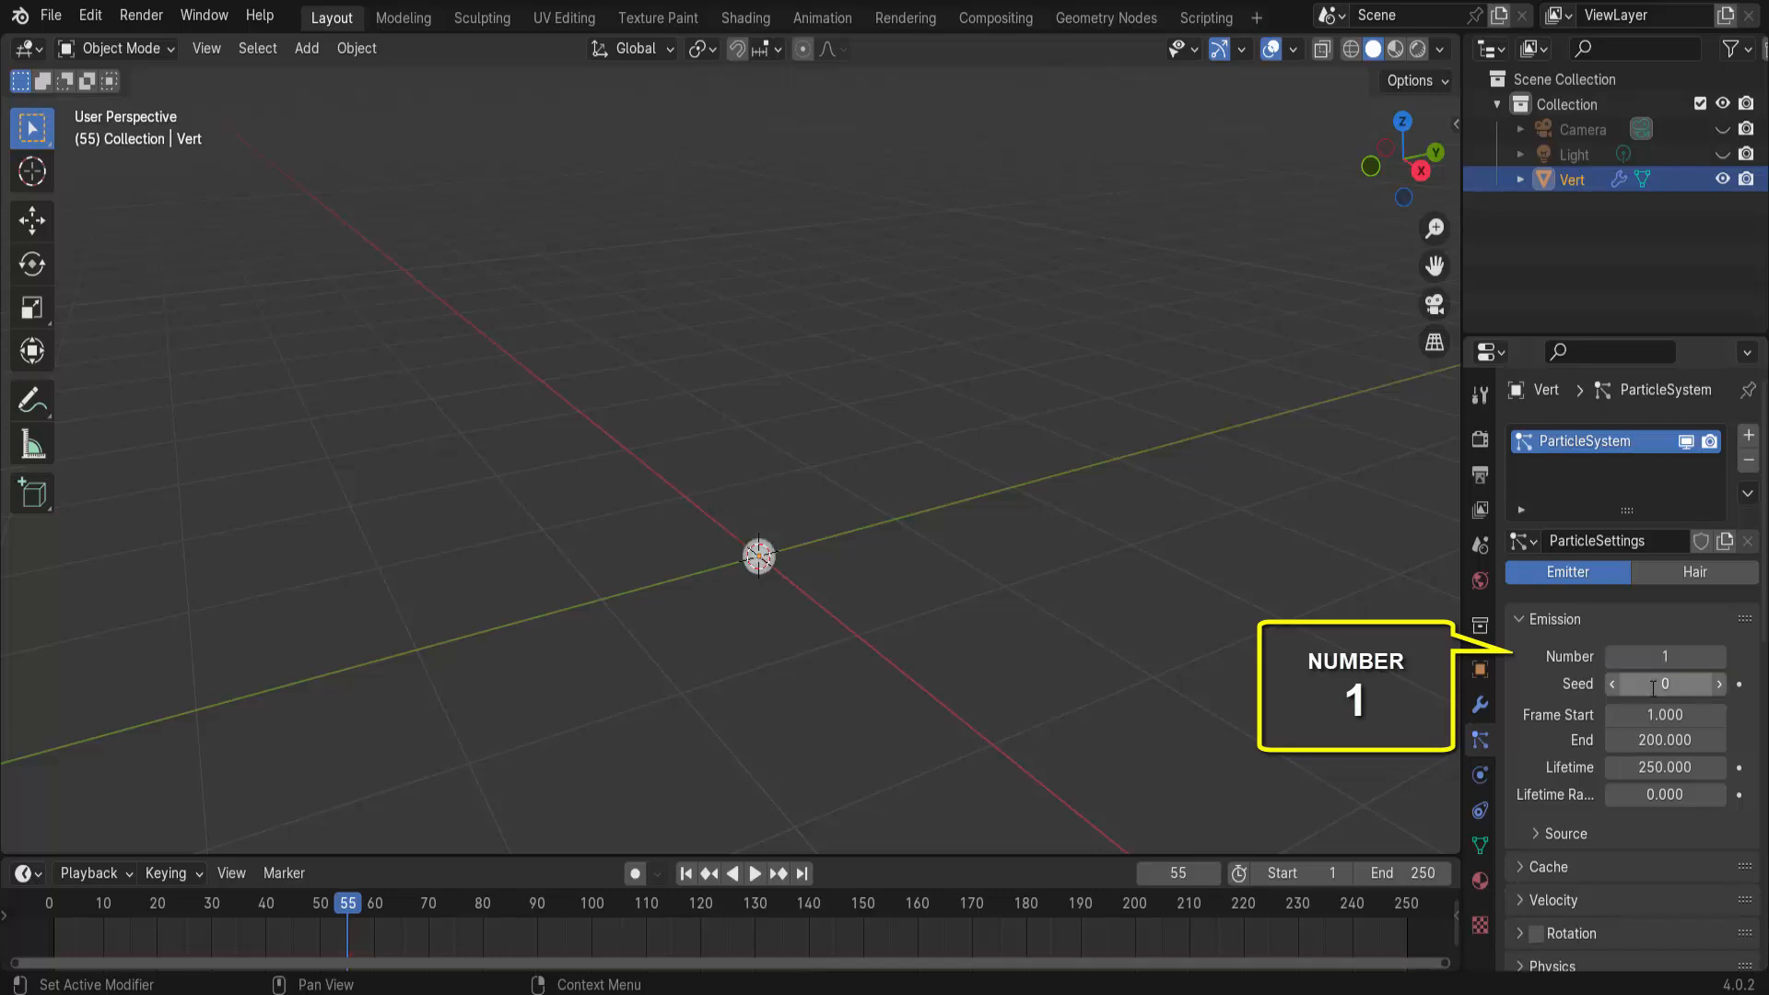
- Preview the single particle's motion from the first frame to about frame 59, and return to frame 1
click(685, 873)
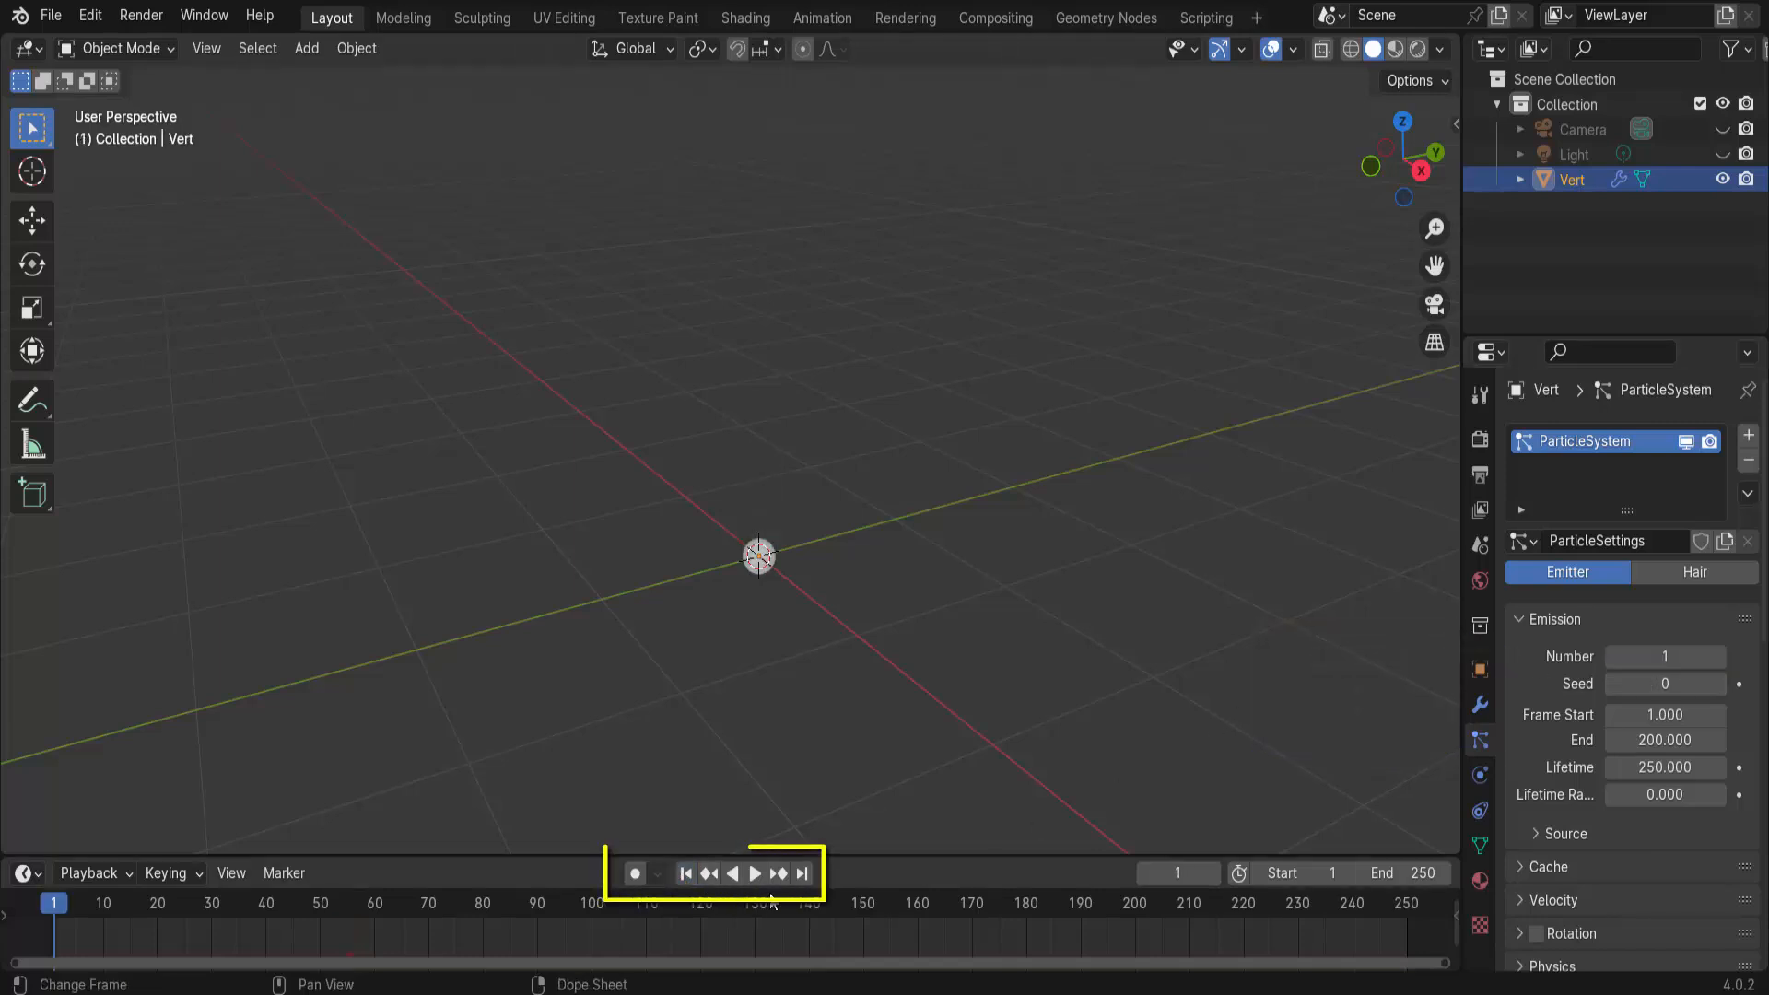
click(753, 873)
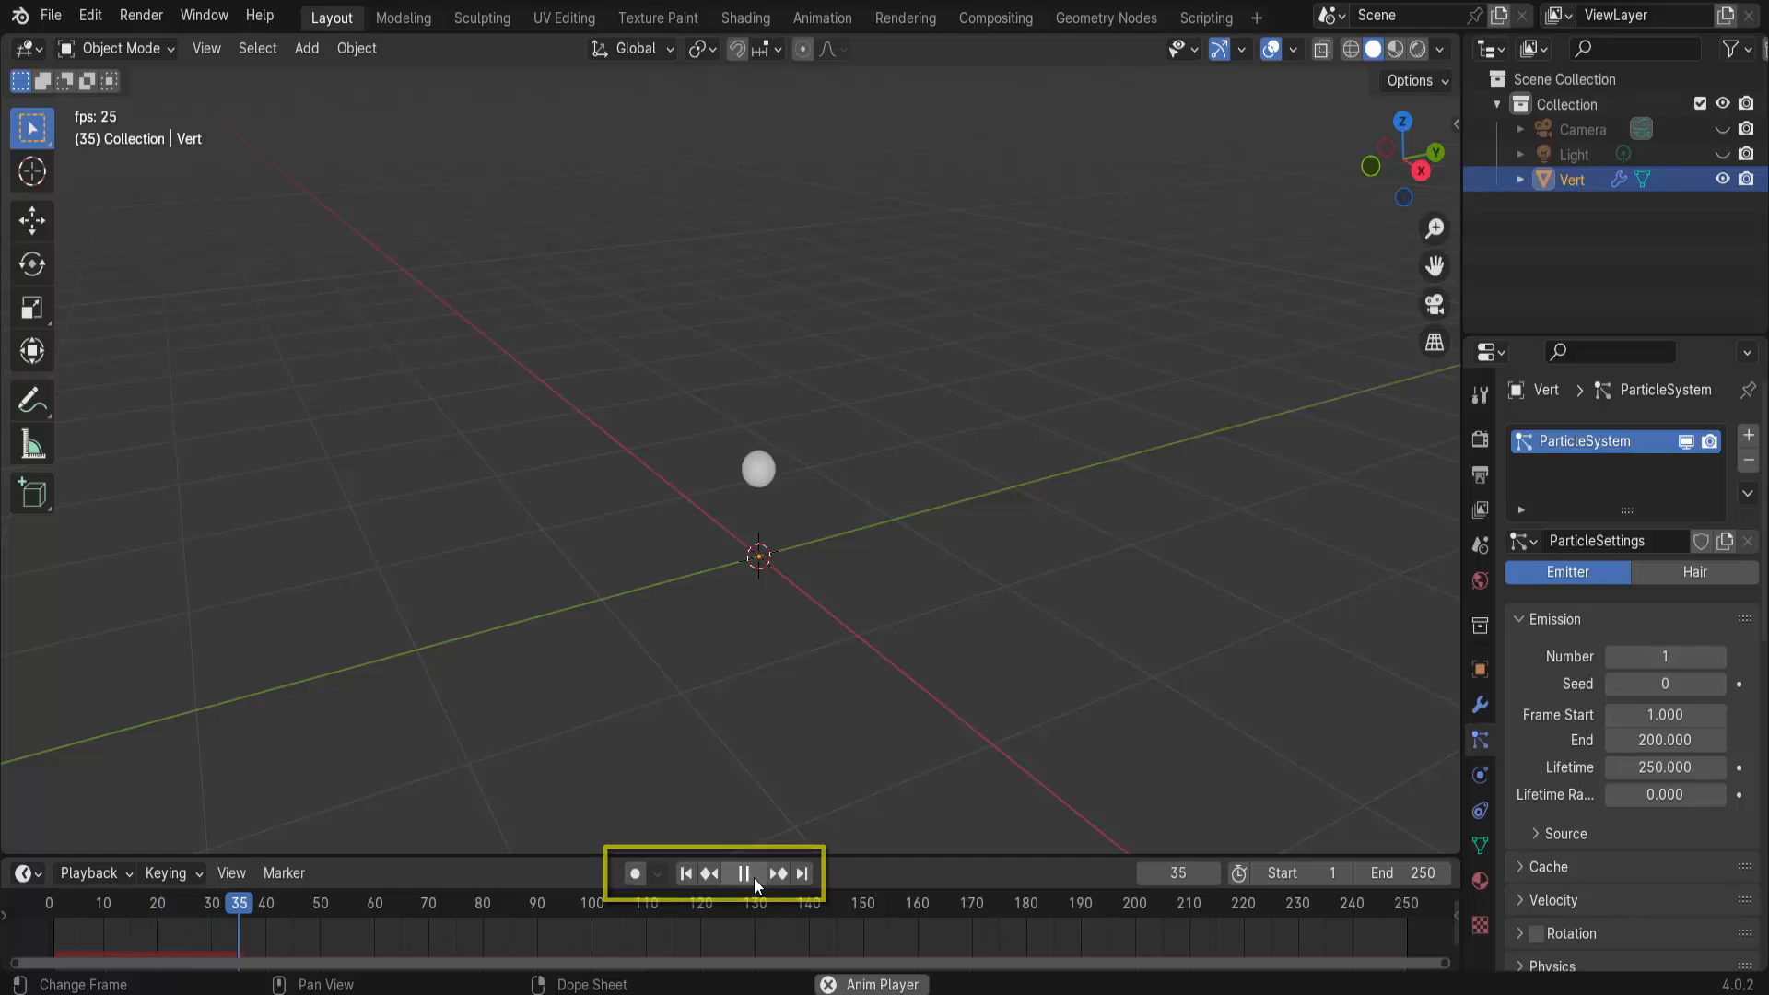
click(753, 875)
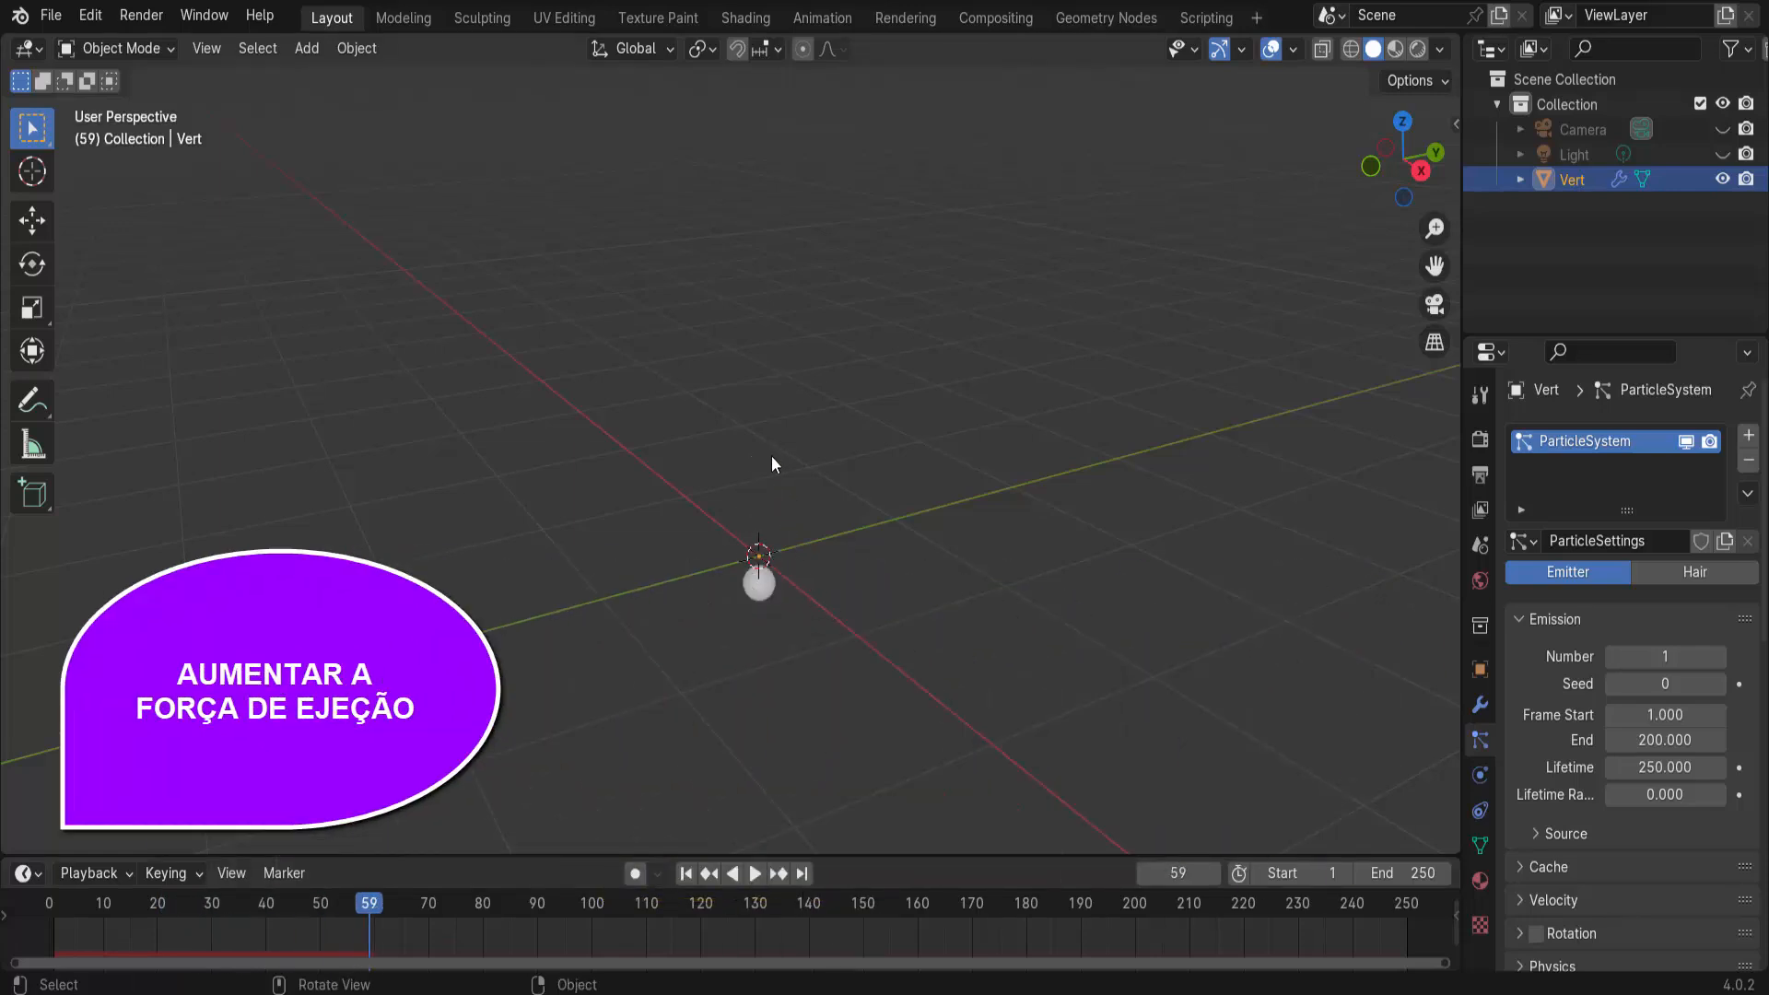
click(685, 874)
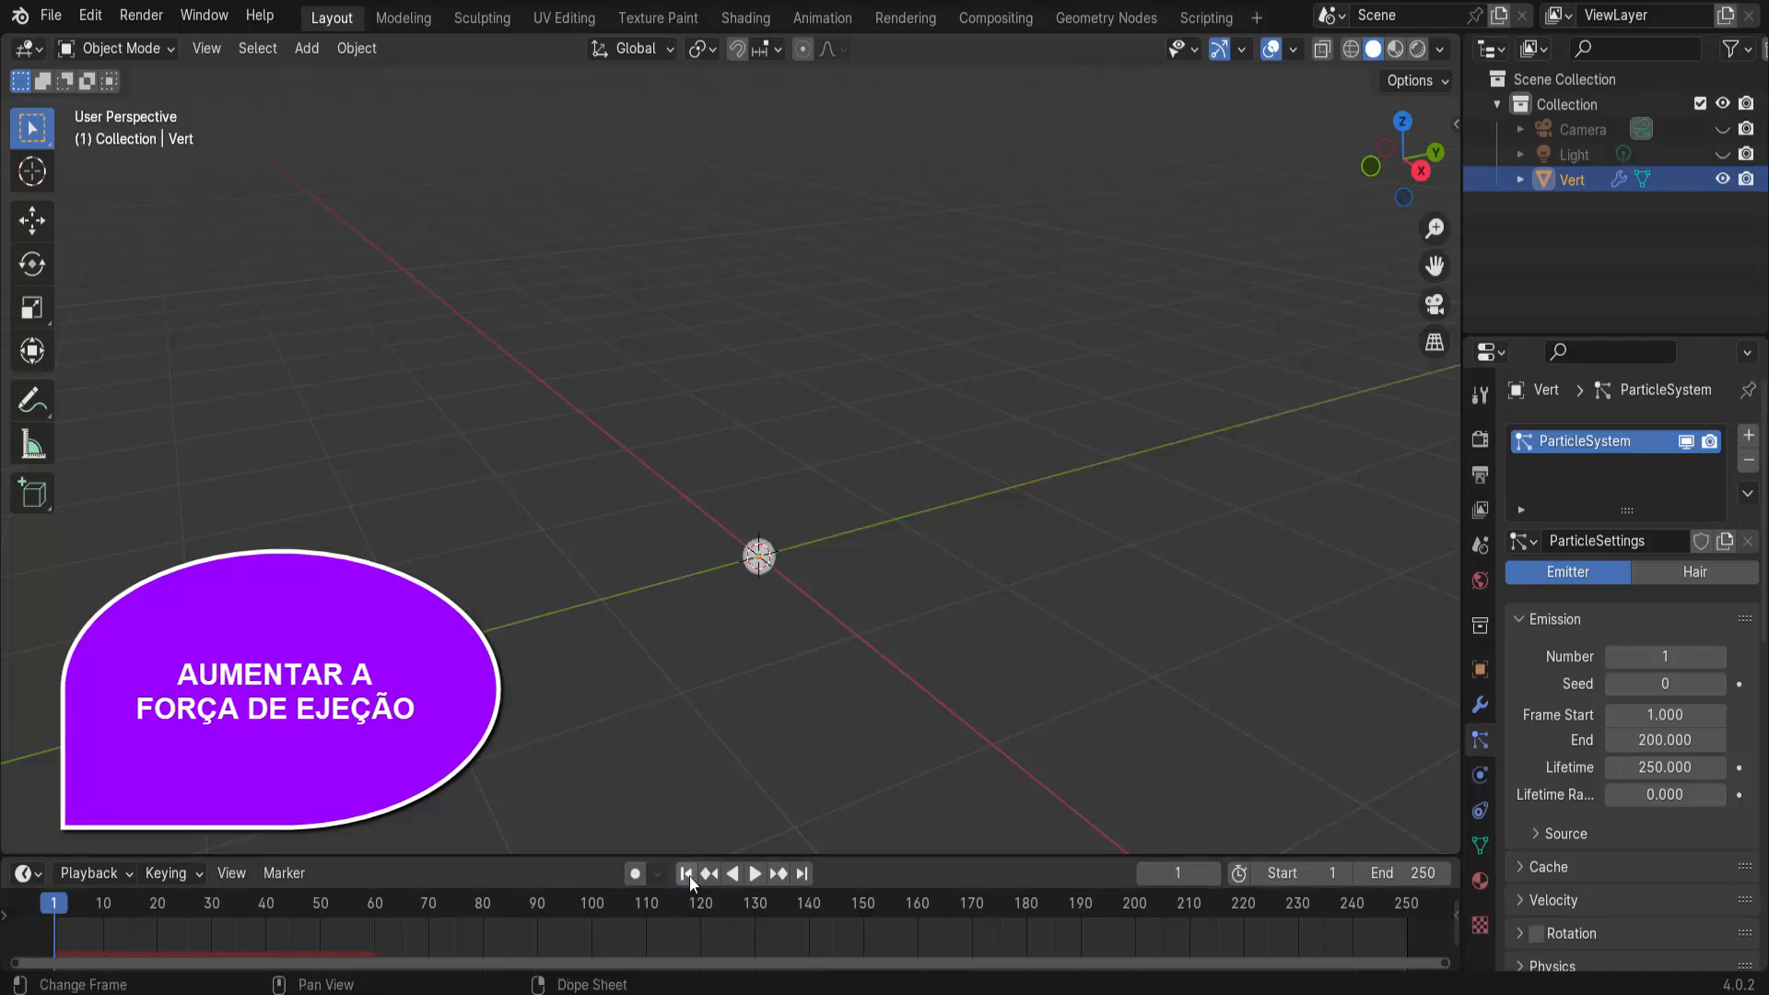
- Set the Normal velocity of the particle system to 1.8 m/s
scroll(1540, 755, down, 4)
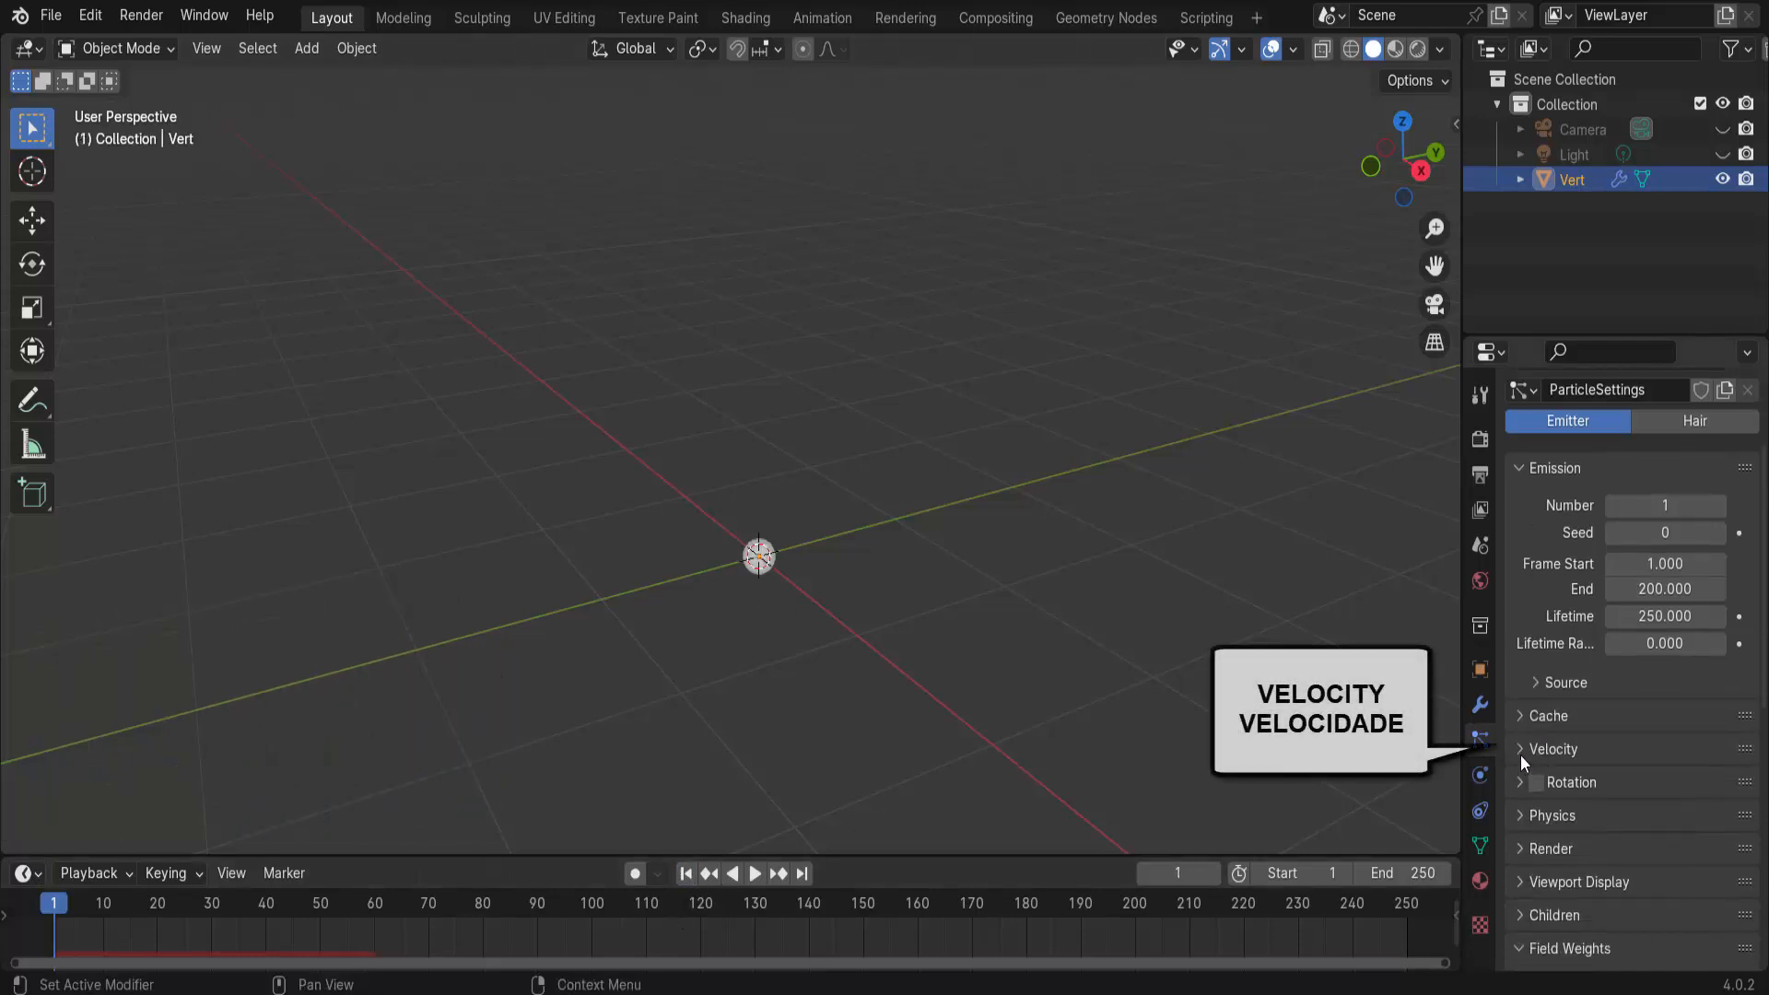
click(1521, 748)
scroll(1529, 765, down, 3)
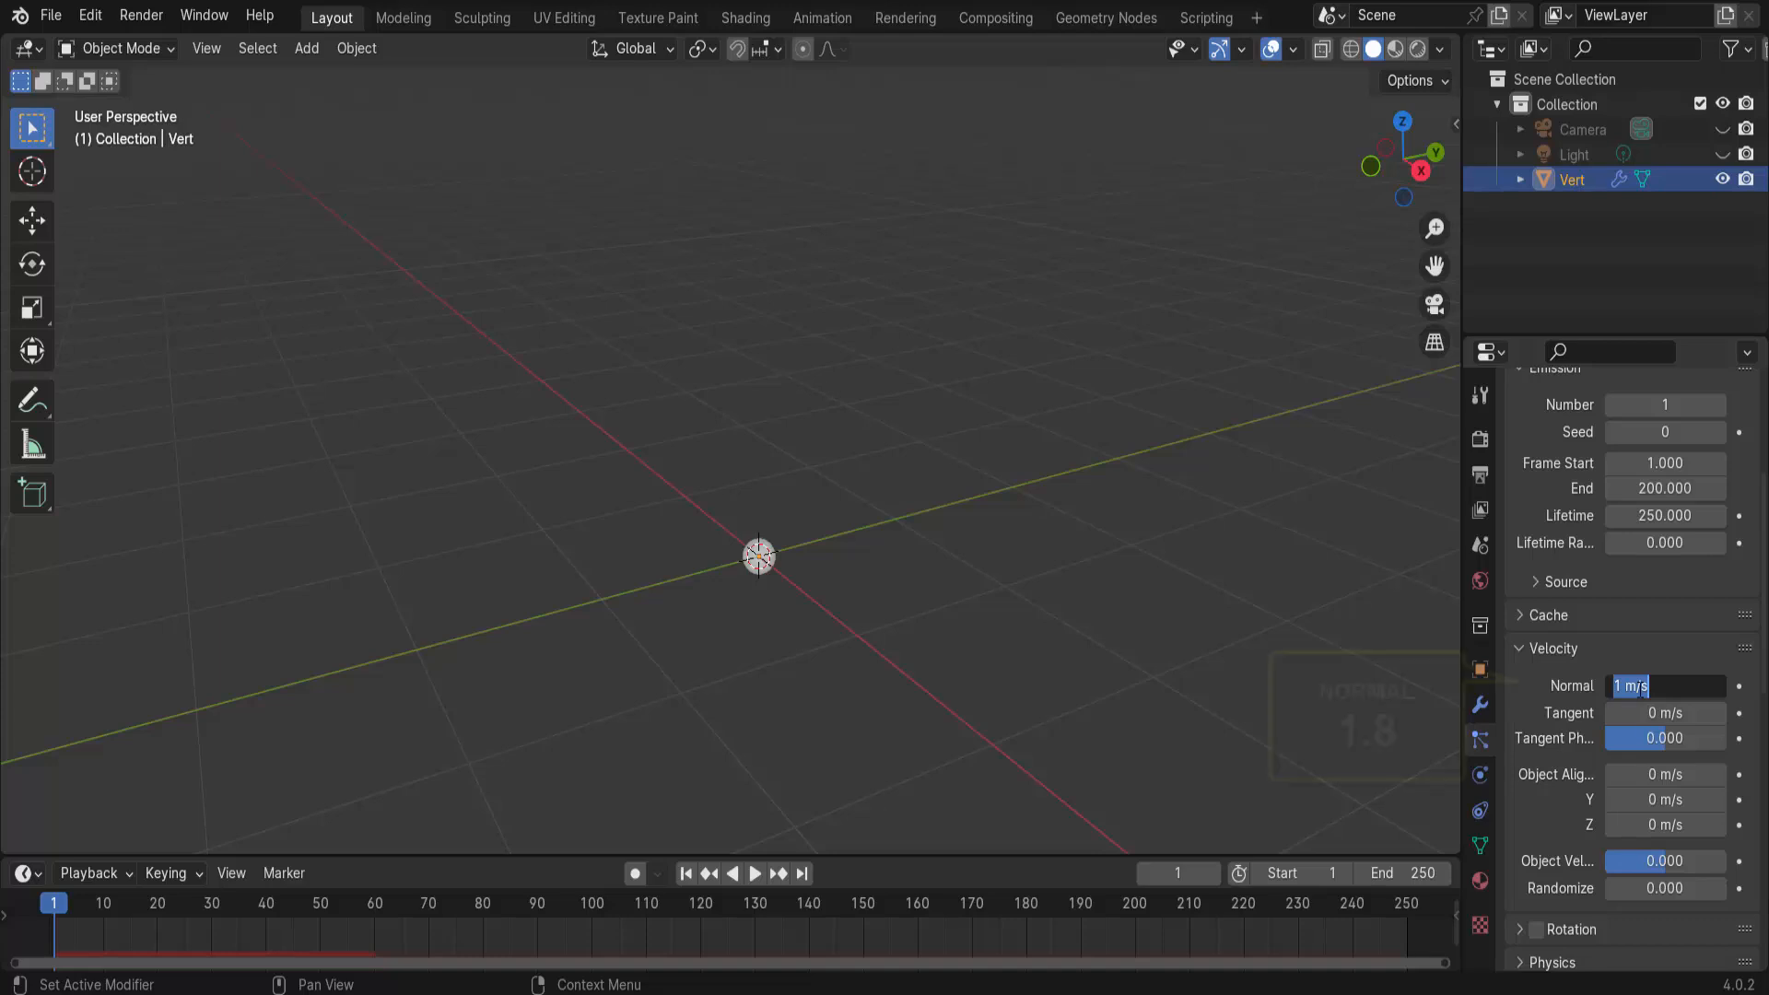
text(1.8)
key(Return)
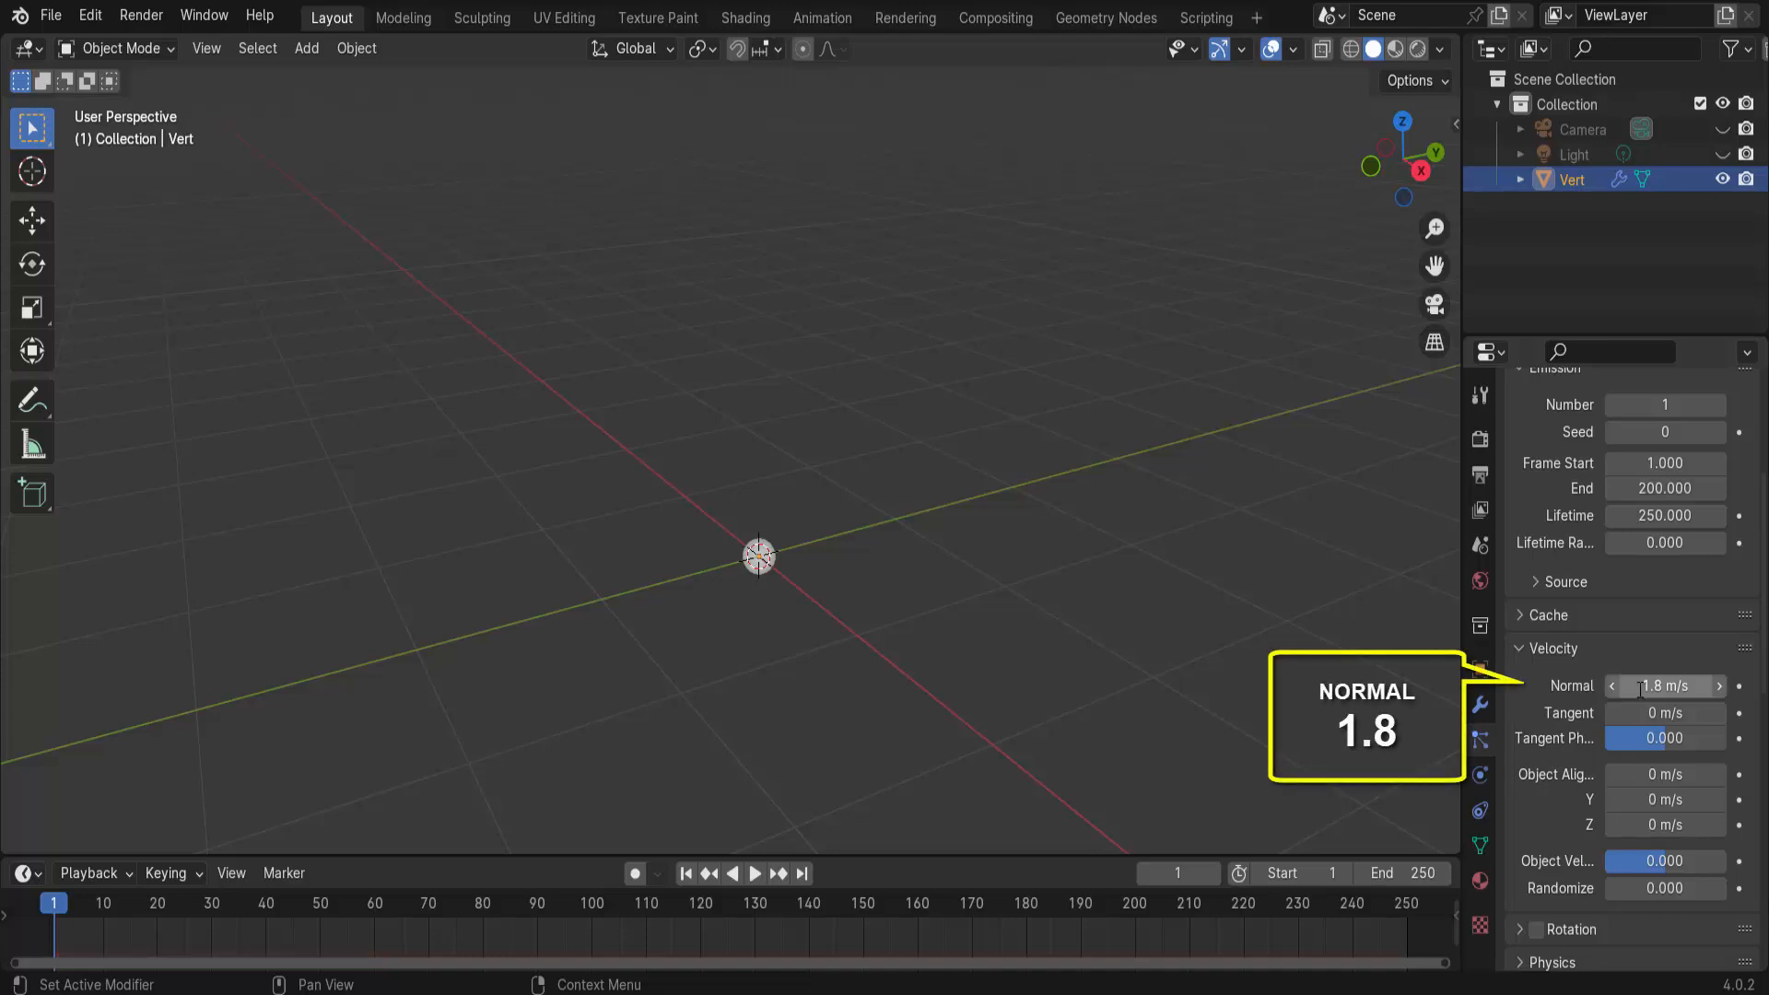
- Play the faster particle's motion to about frame 87 to judge its height, and rewind to the first frame
middle_drag(852, 589, 875, 605)
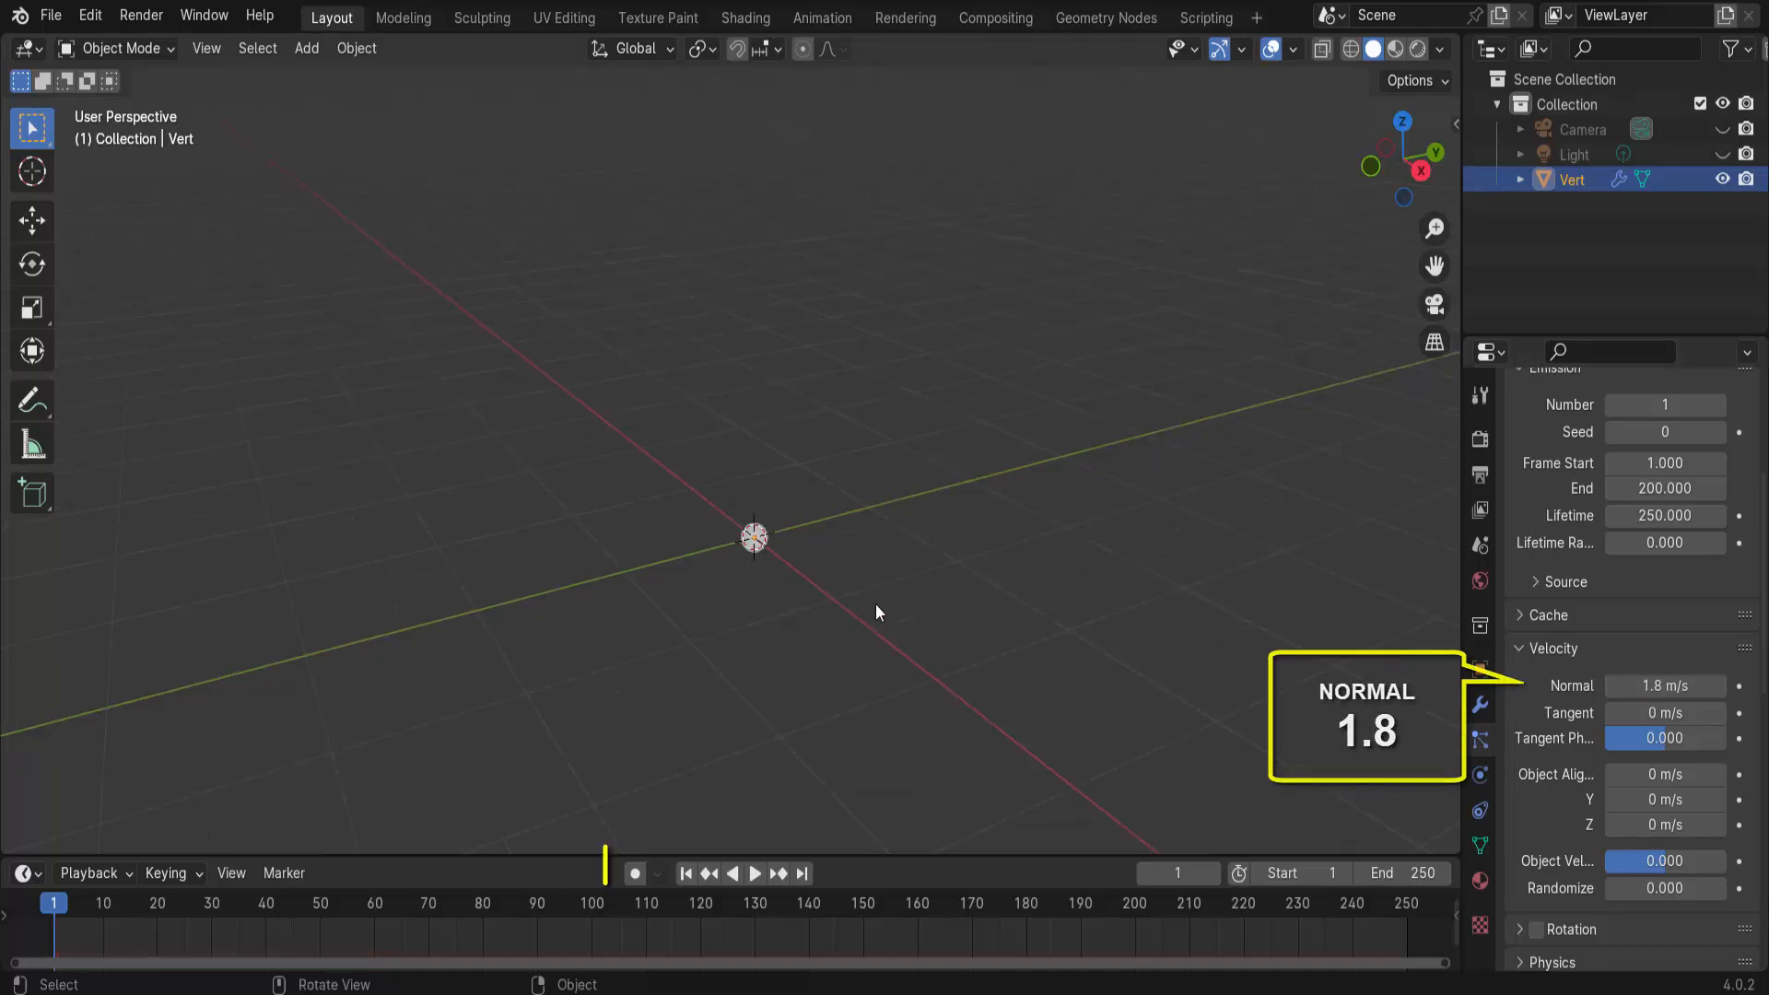
click(756, 873)
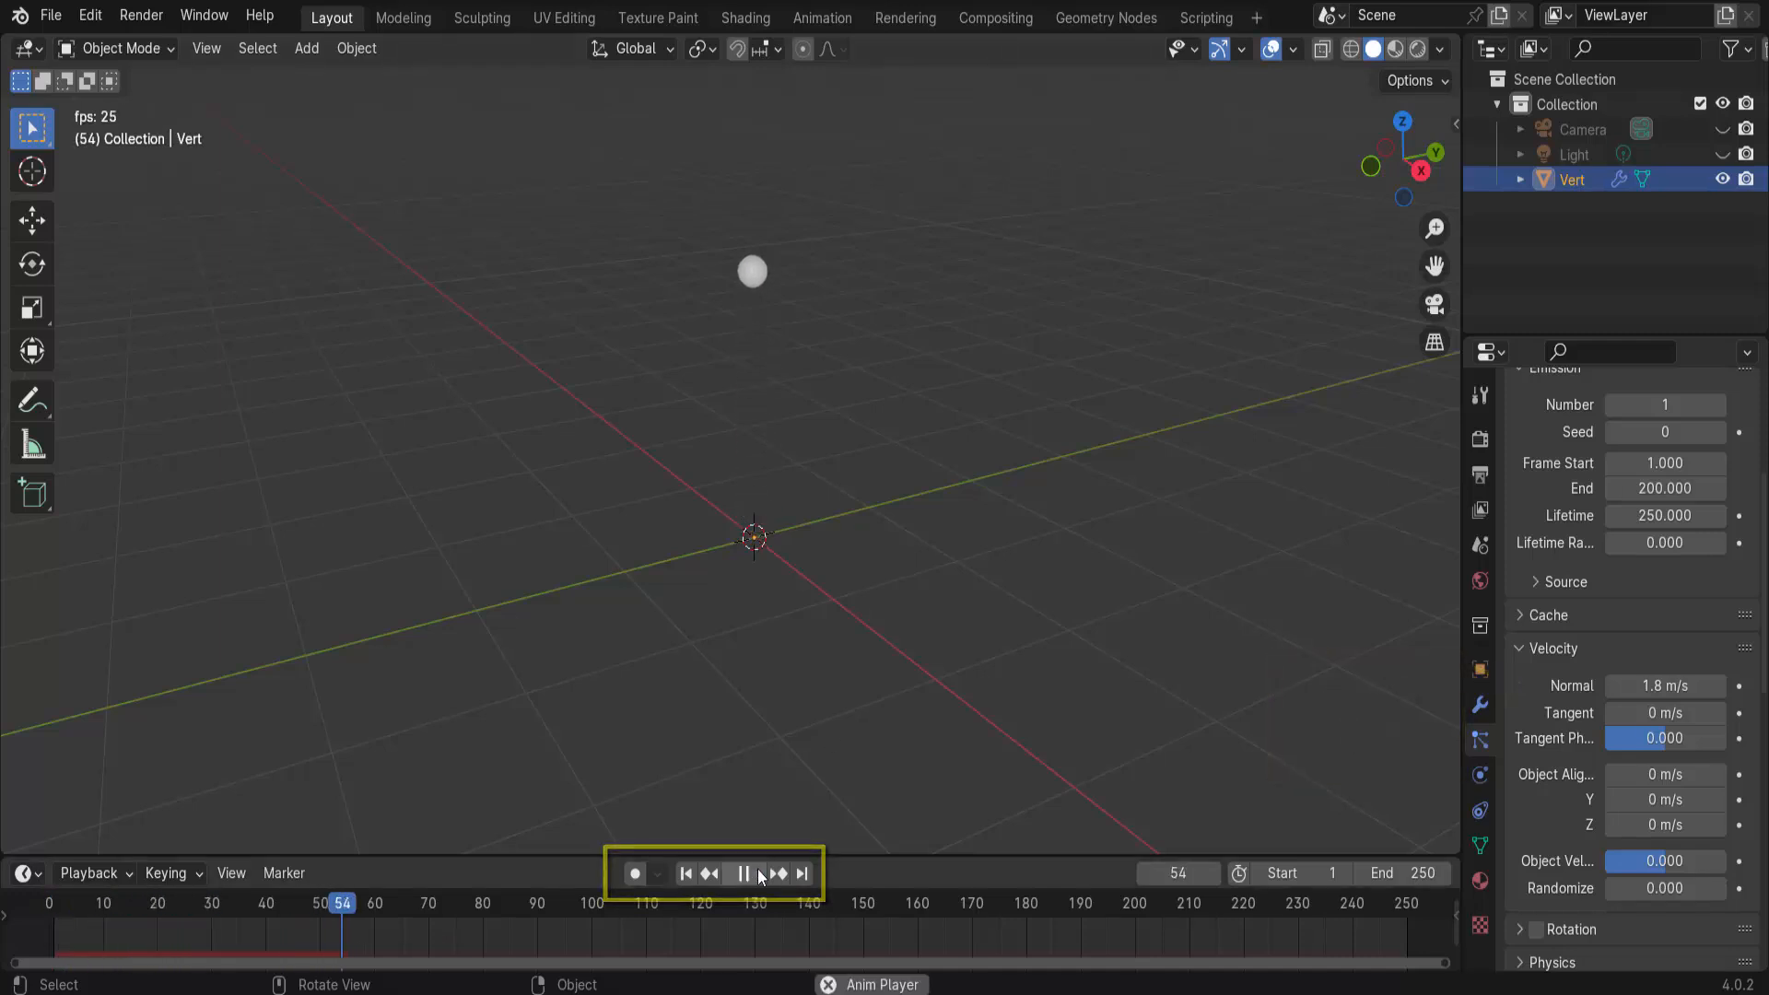
click(757, 873)
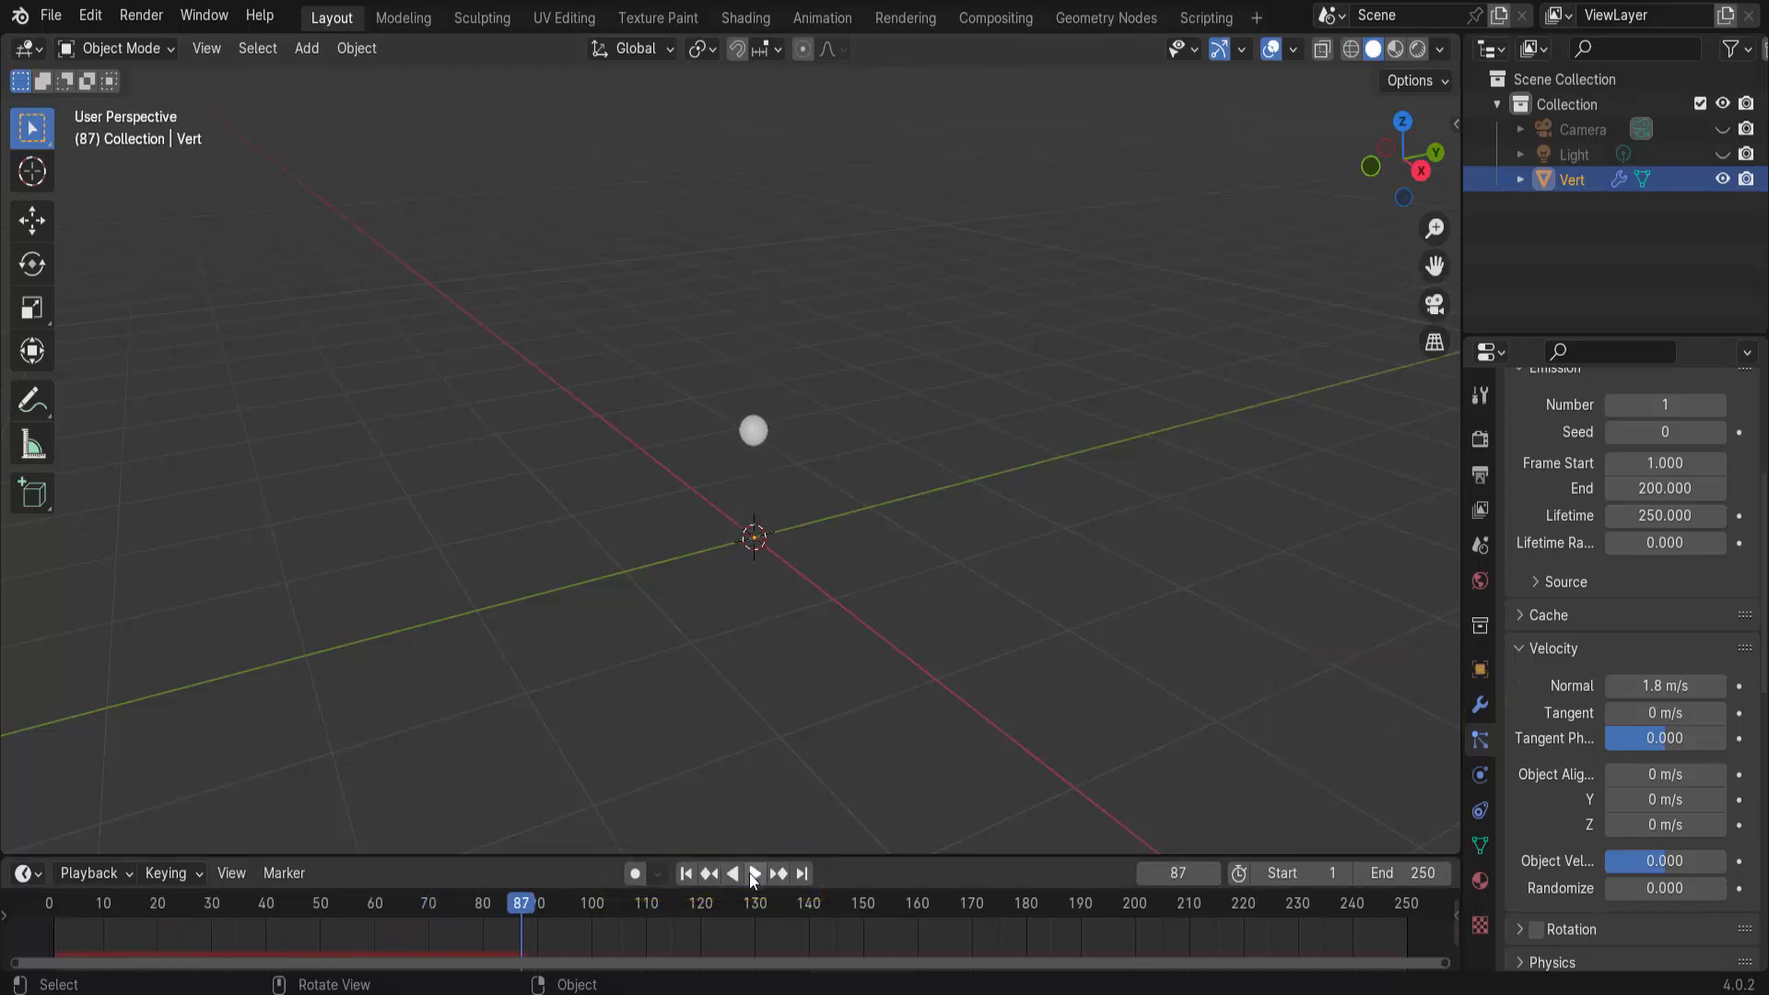
click(687, 873)
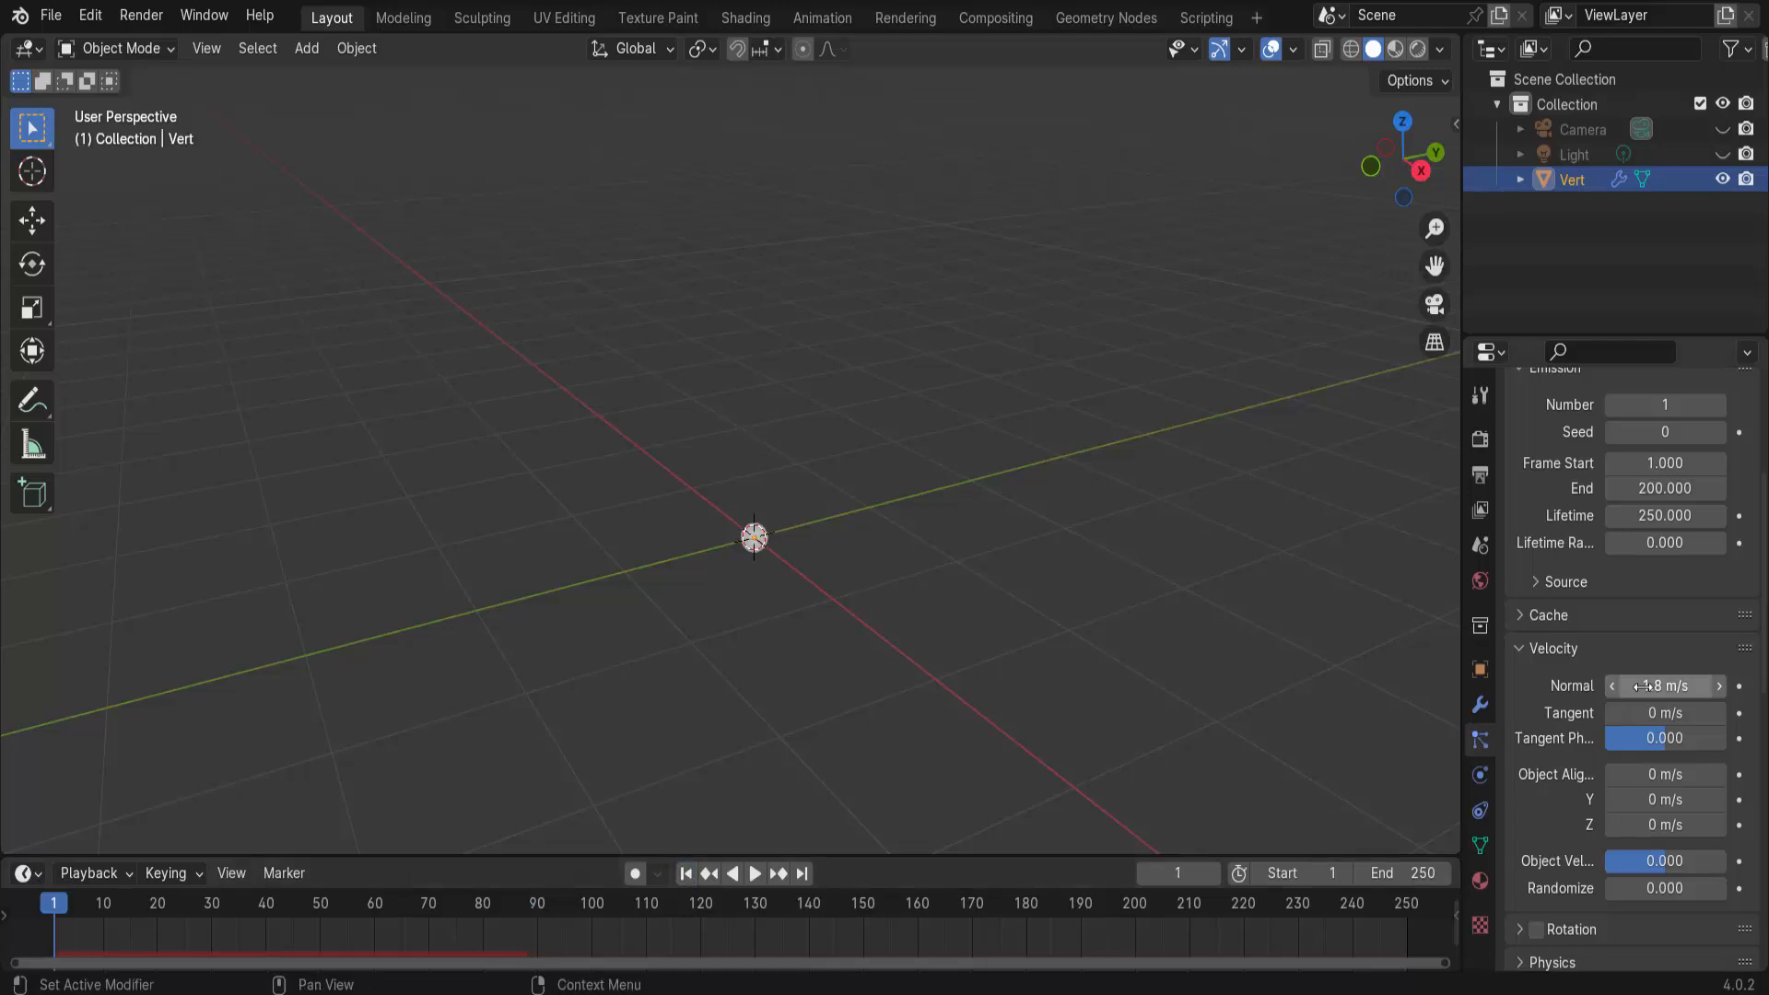
- Set the Normal velocity of the particle system to 2.5 m/s
click(1643, 685)
text(2.)
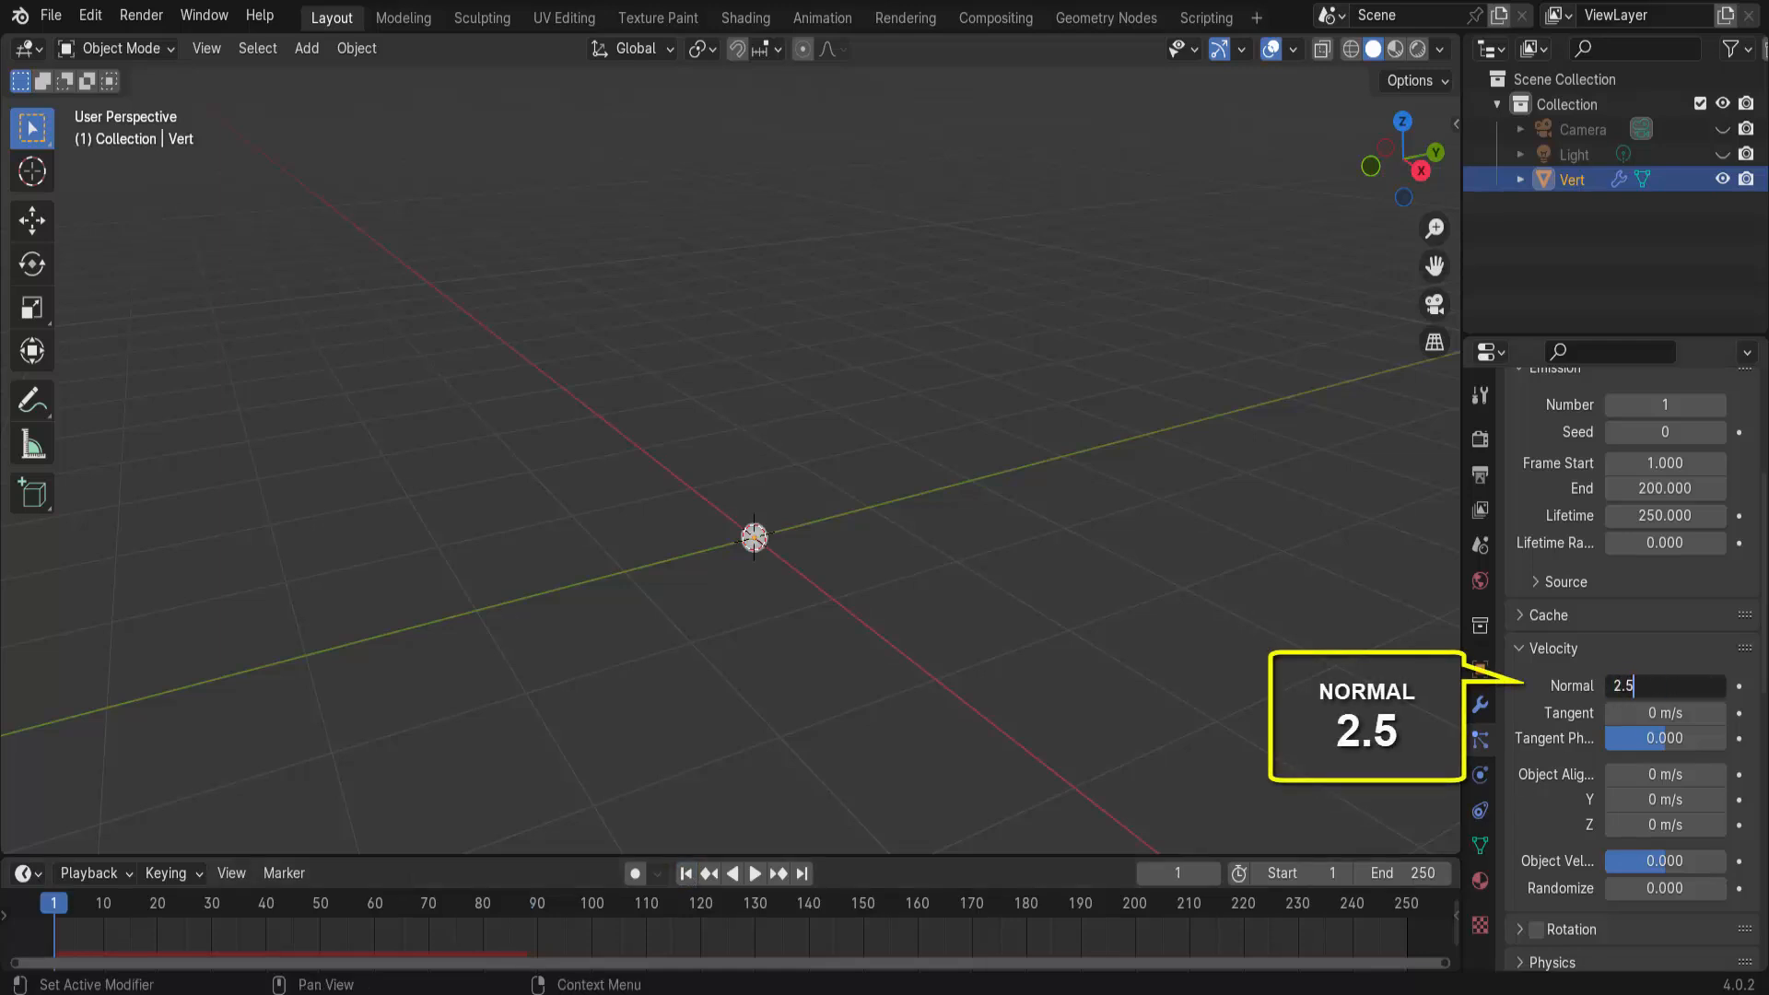
text(5)
key(Return)
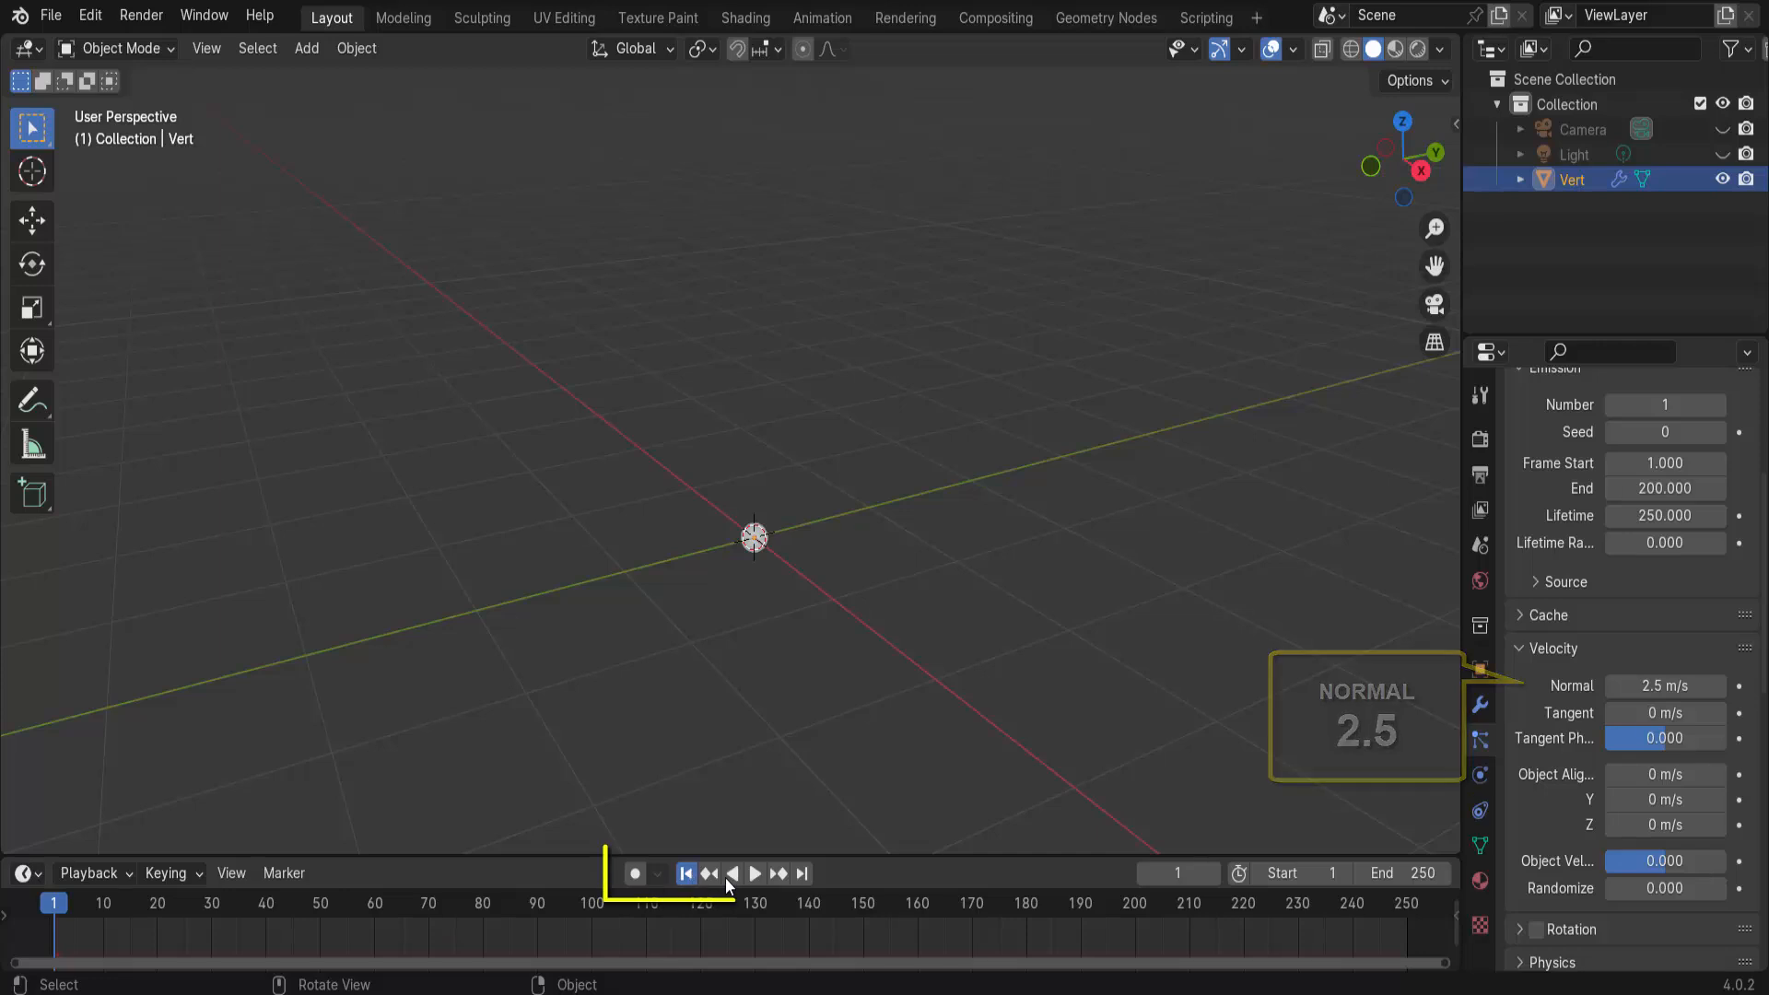
- Preview the particle's rise to about frame 60, and set the particle system's Object Aligned Y velocity to 0.5 m/s
click(755, 872)
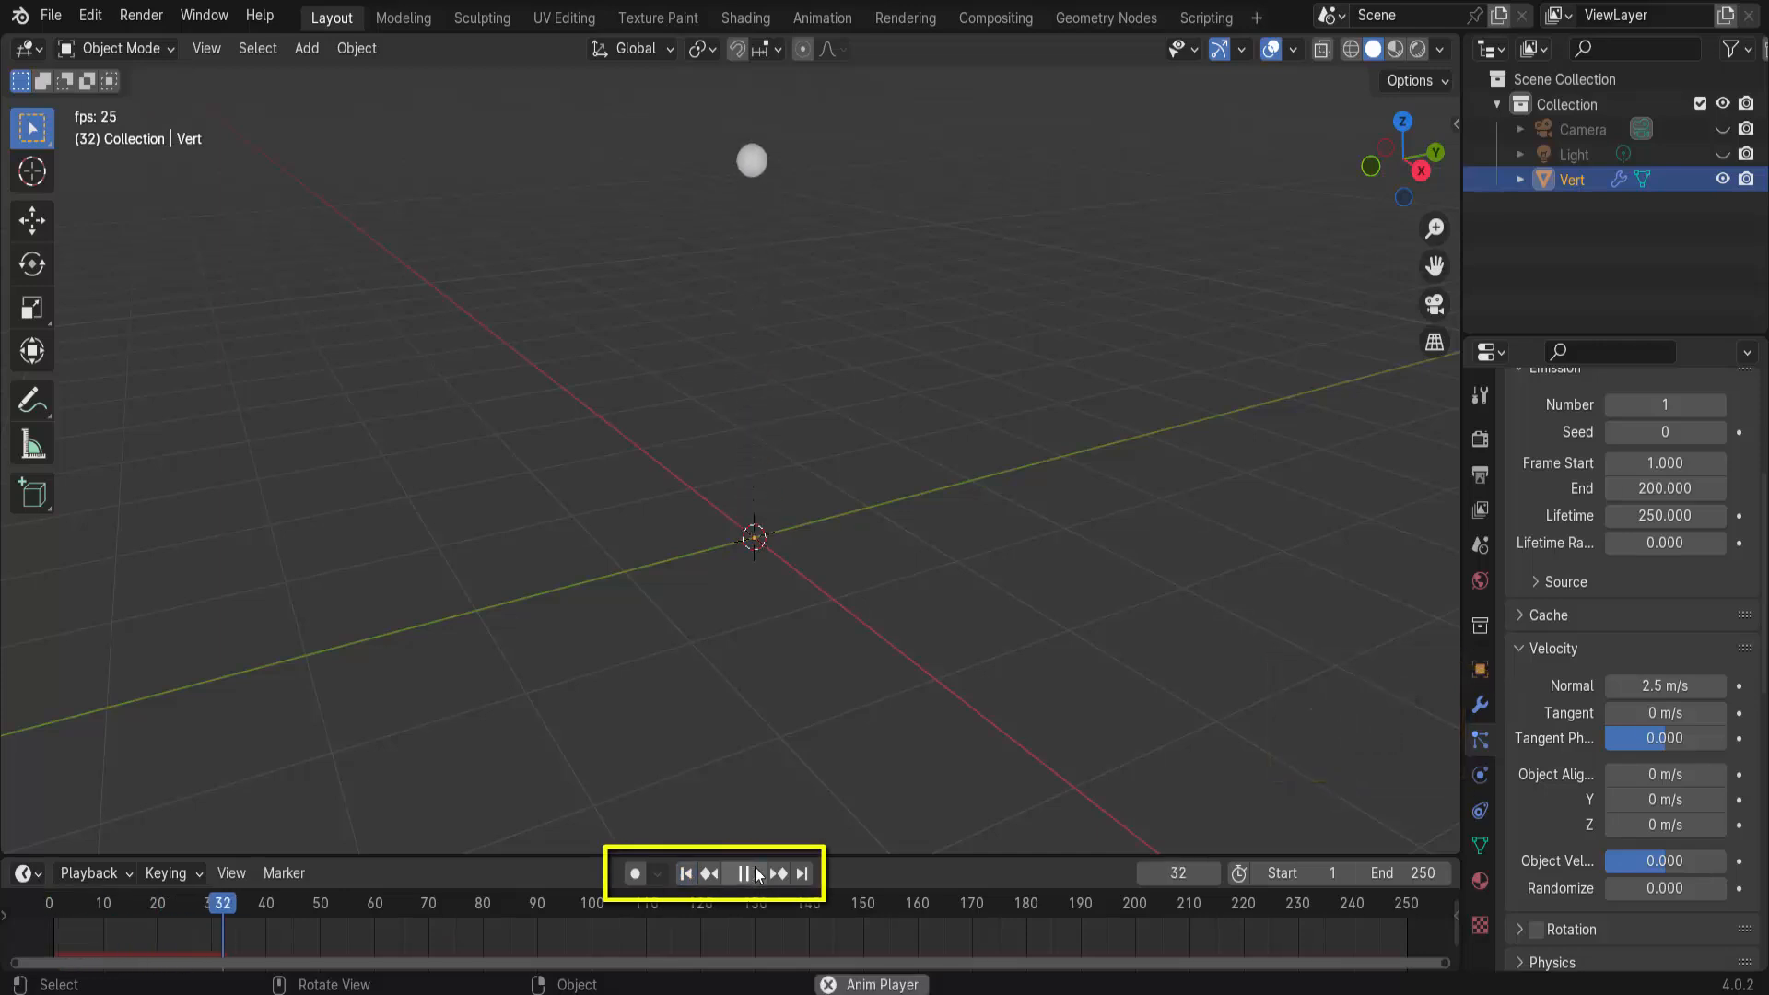
click(755, 872)
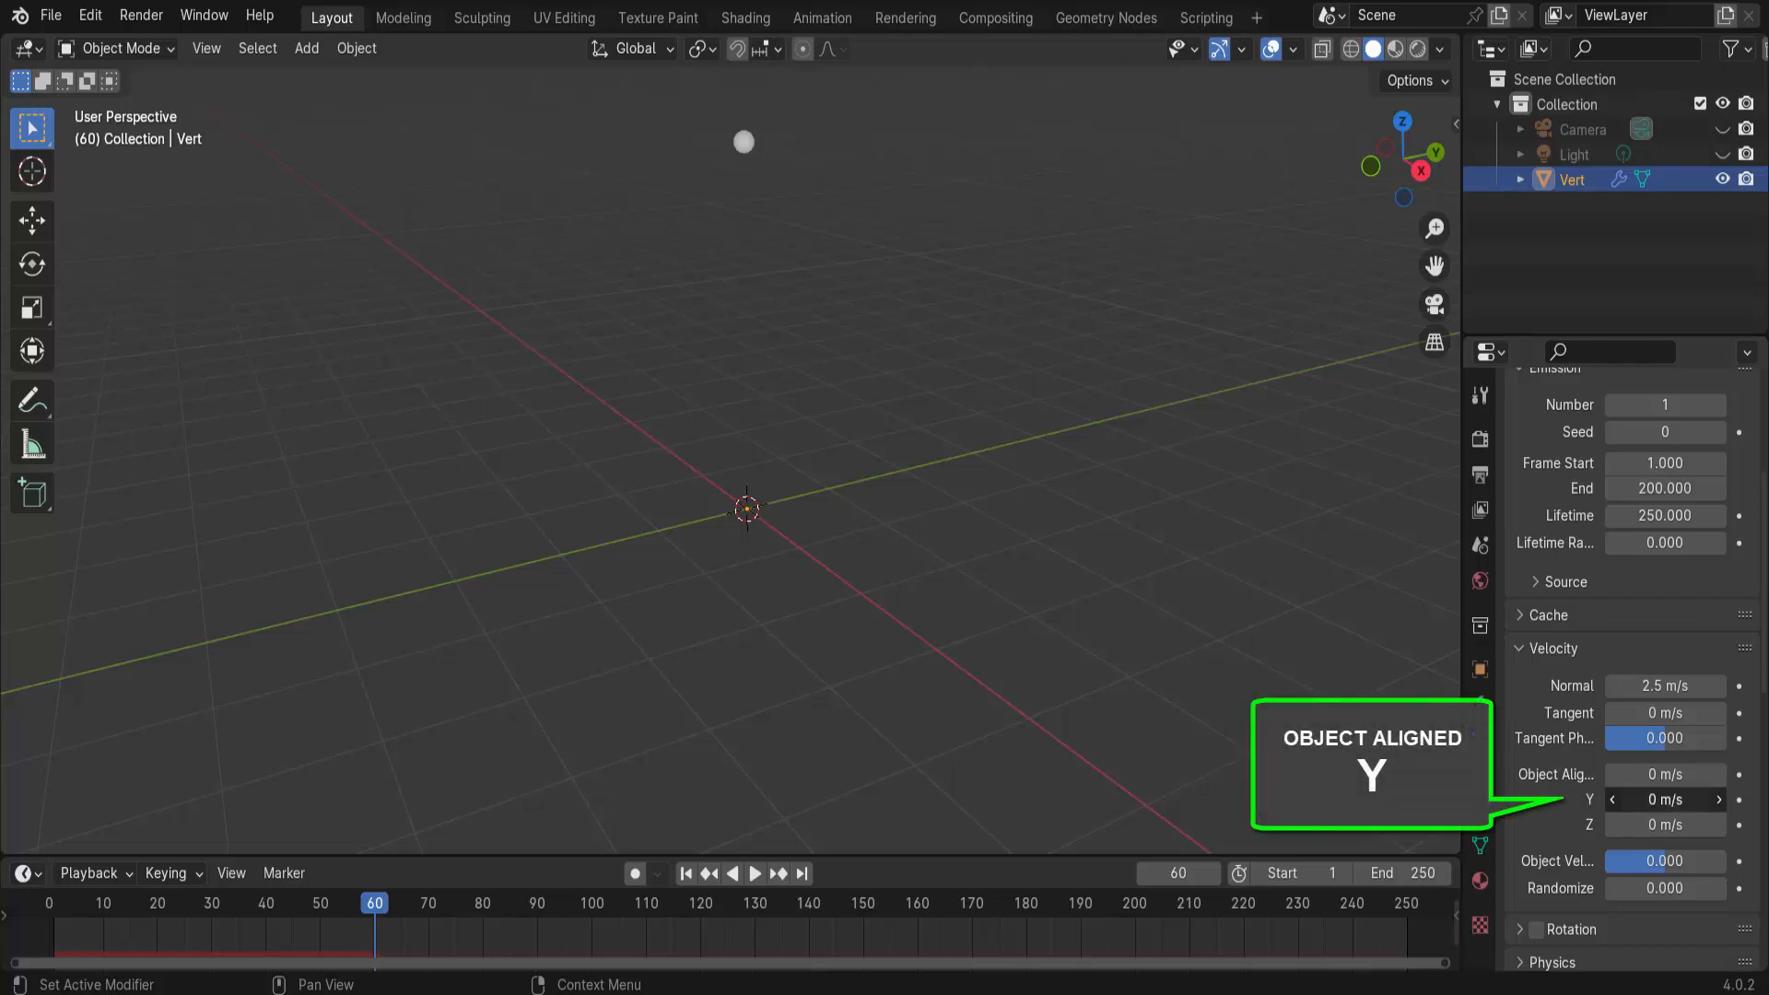
click(1657, 800)
text(0.5)
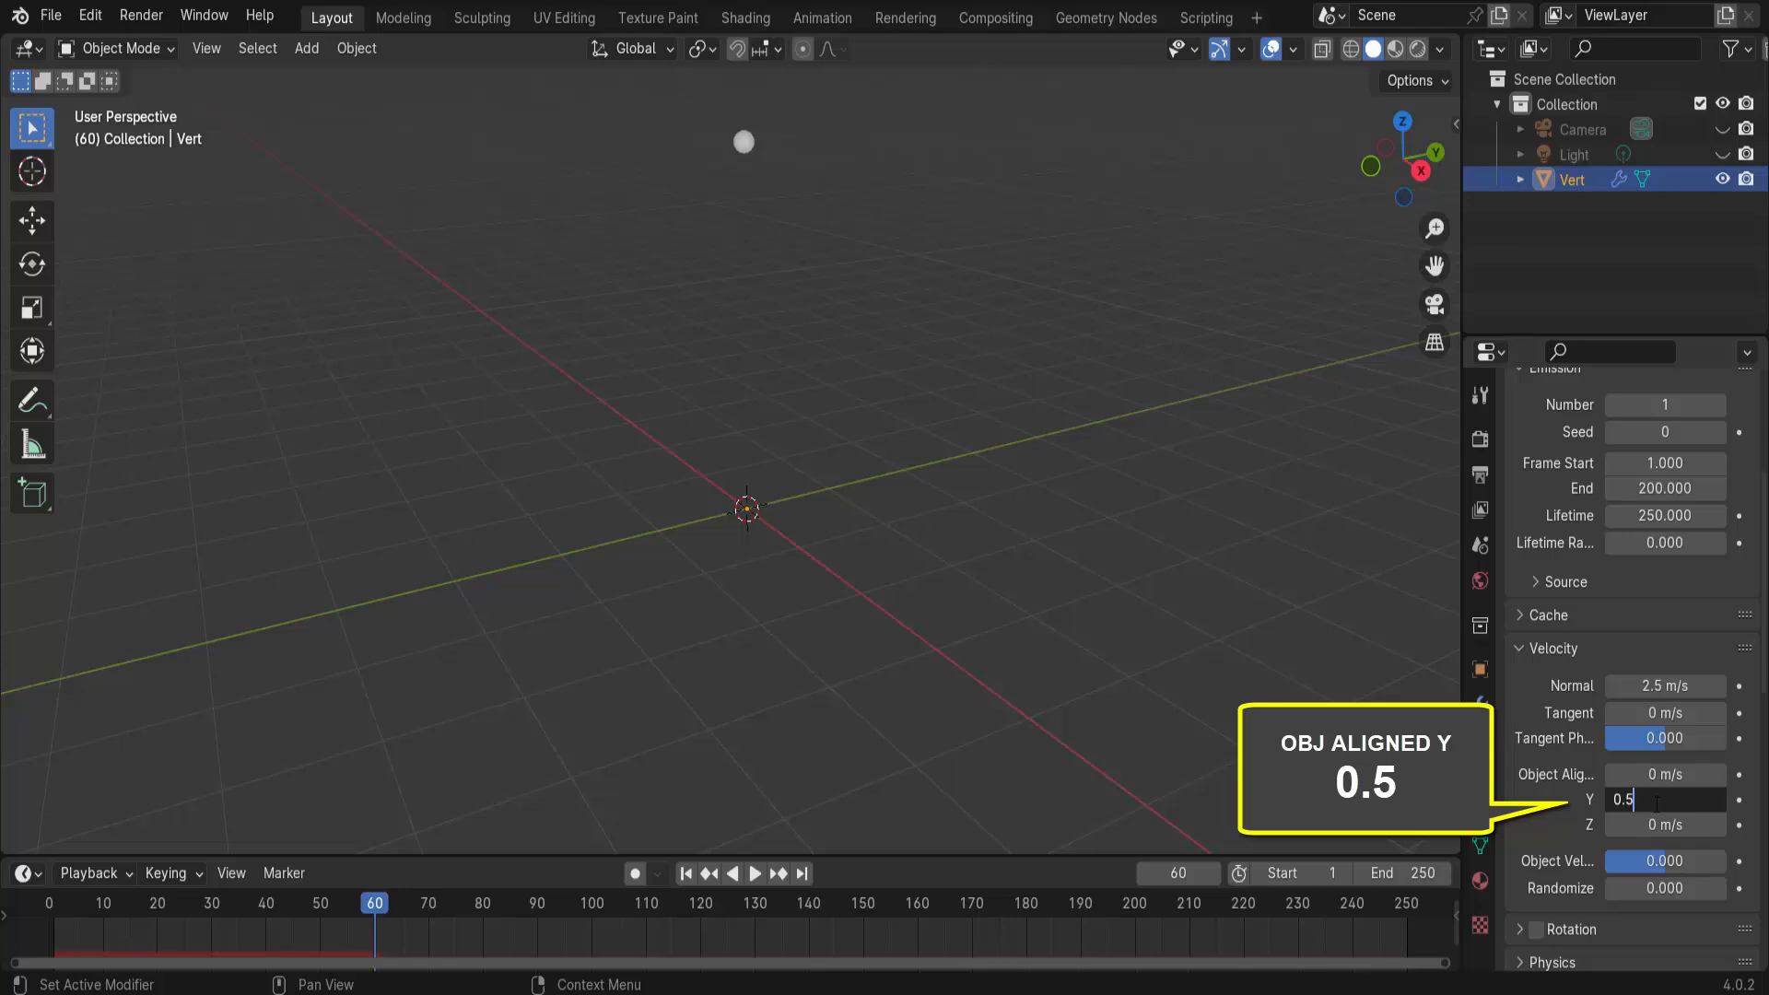
key(Return)
- Play the particle's motion twice from the first frame, up to about frame 109, to check its sideways arc
click(685, 873)
click(753, 873)
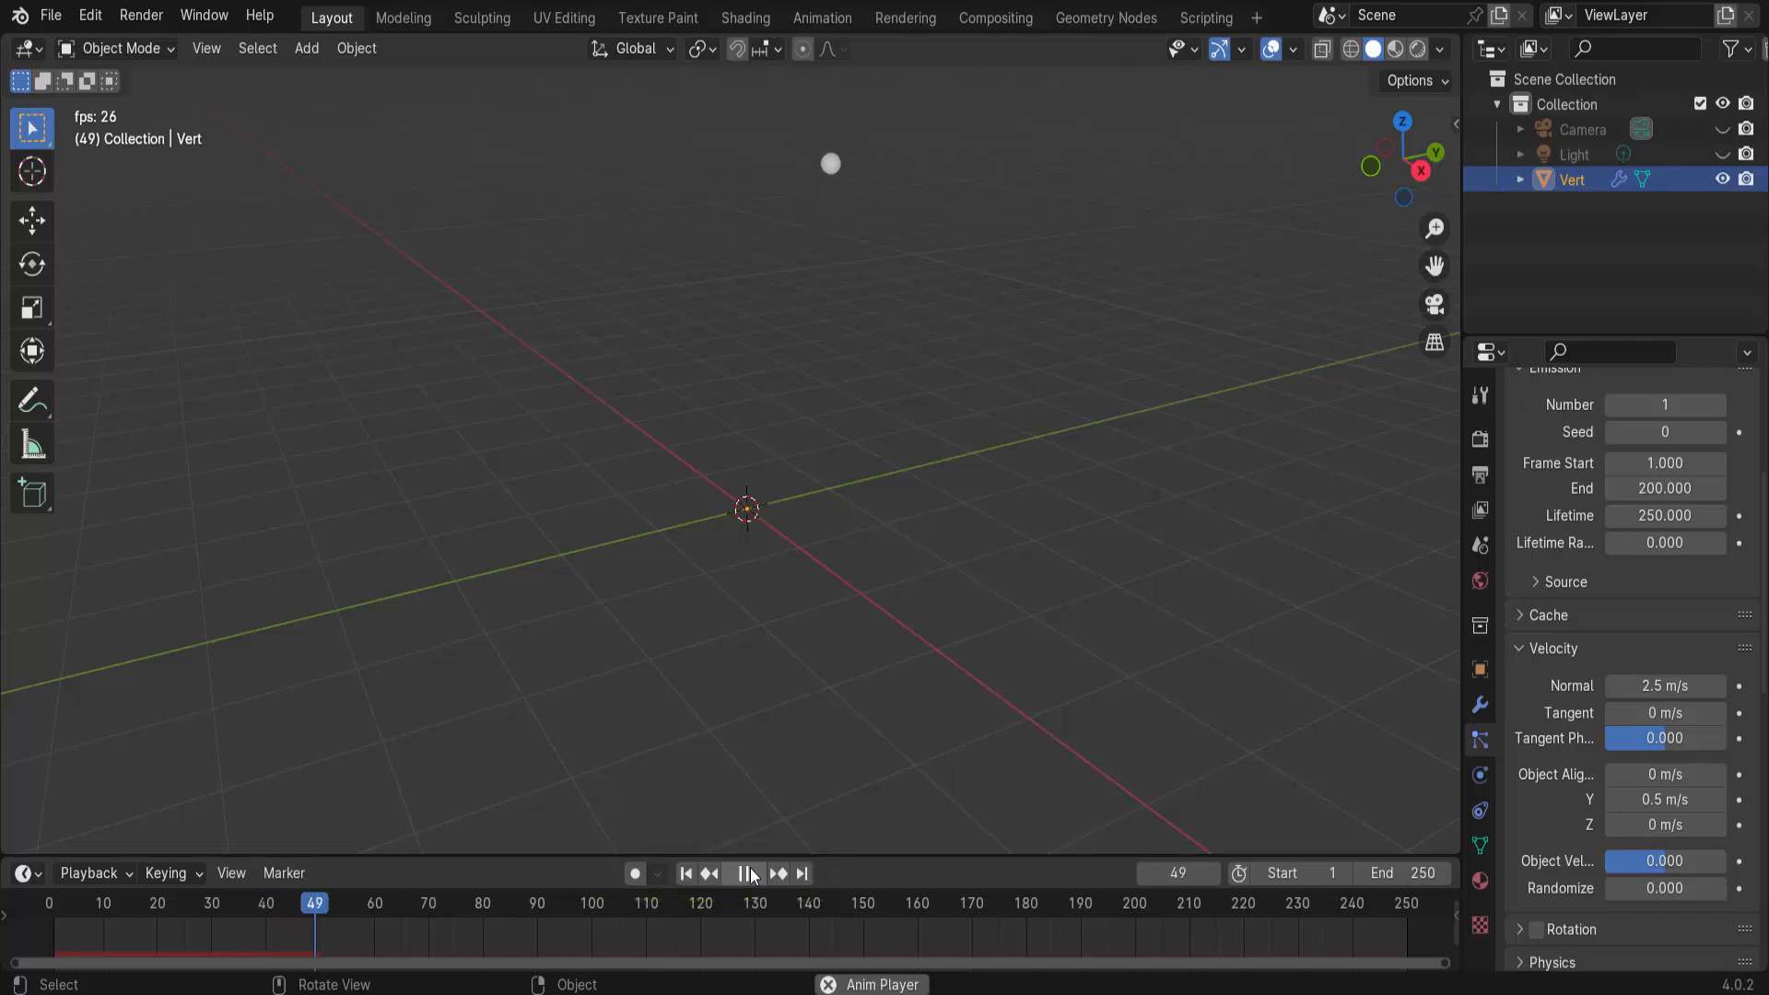
click(748, 873)
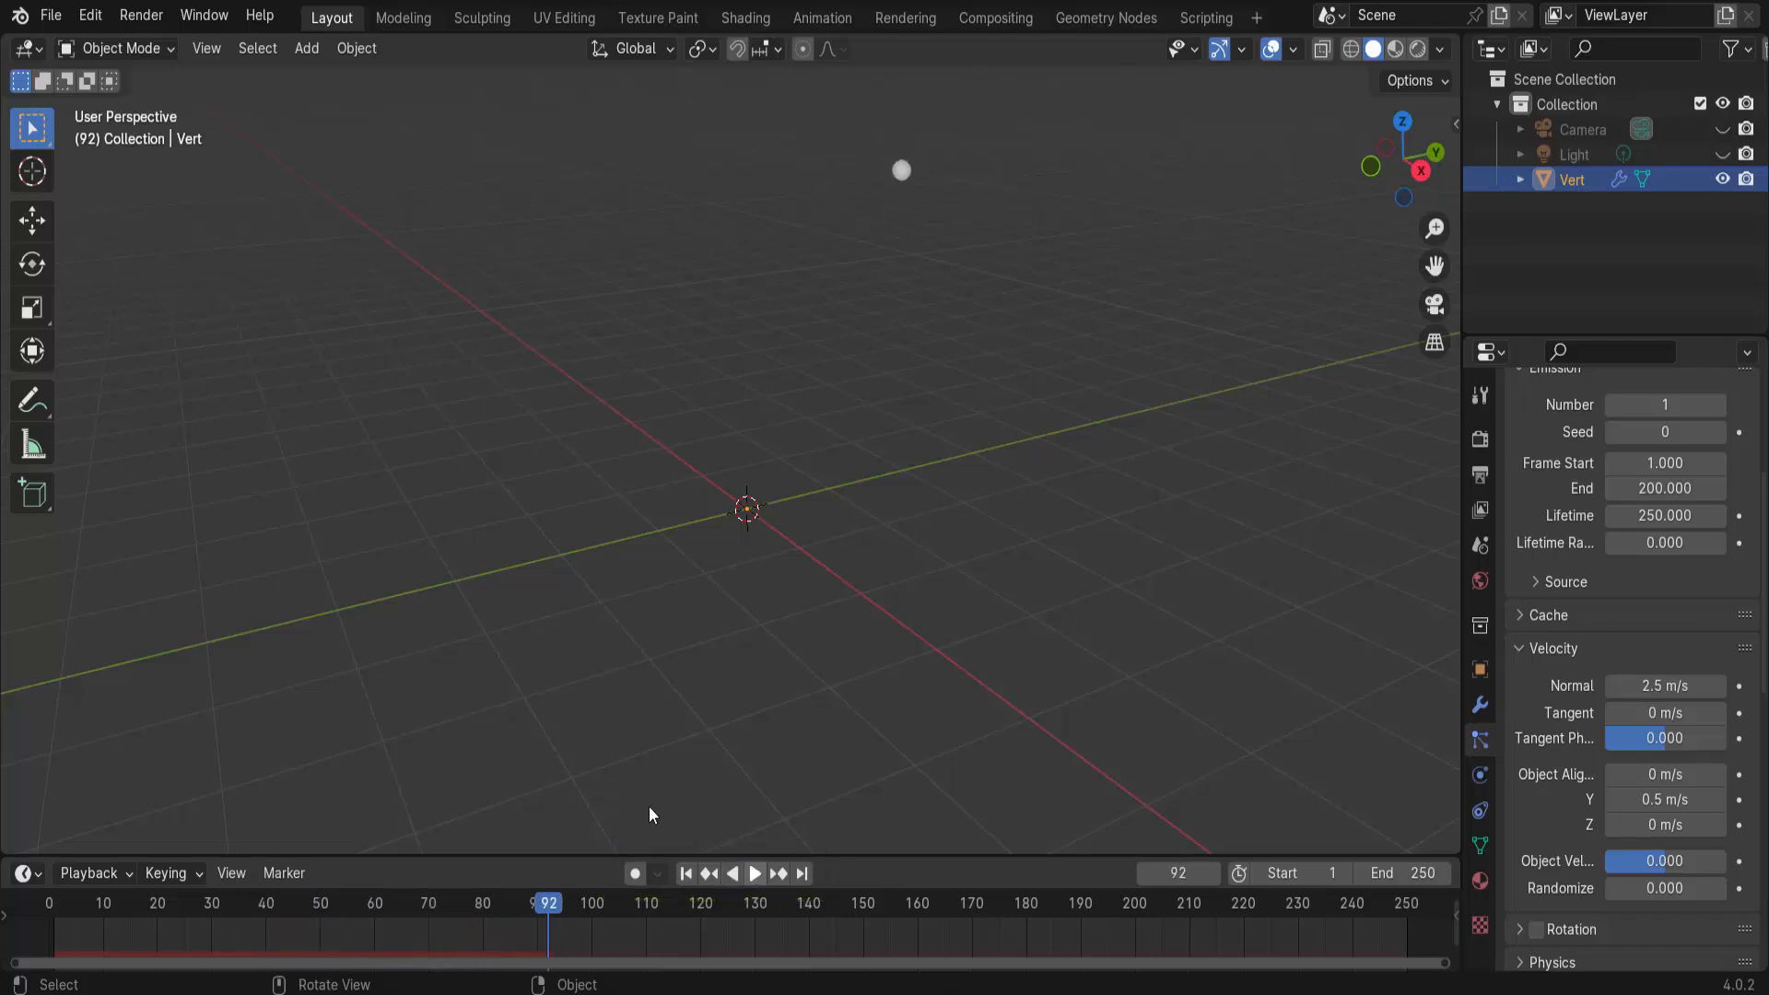
click(684, 876)
click(758, 875)
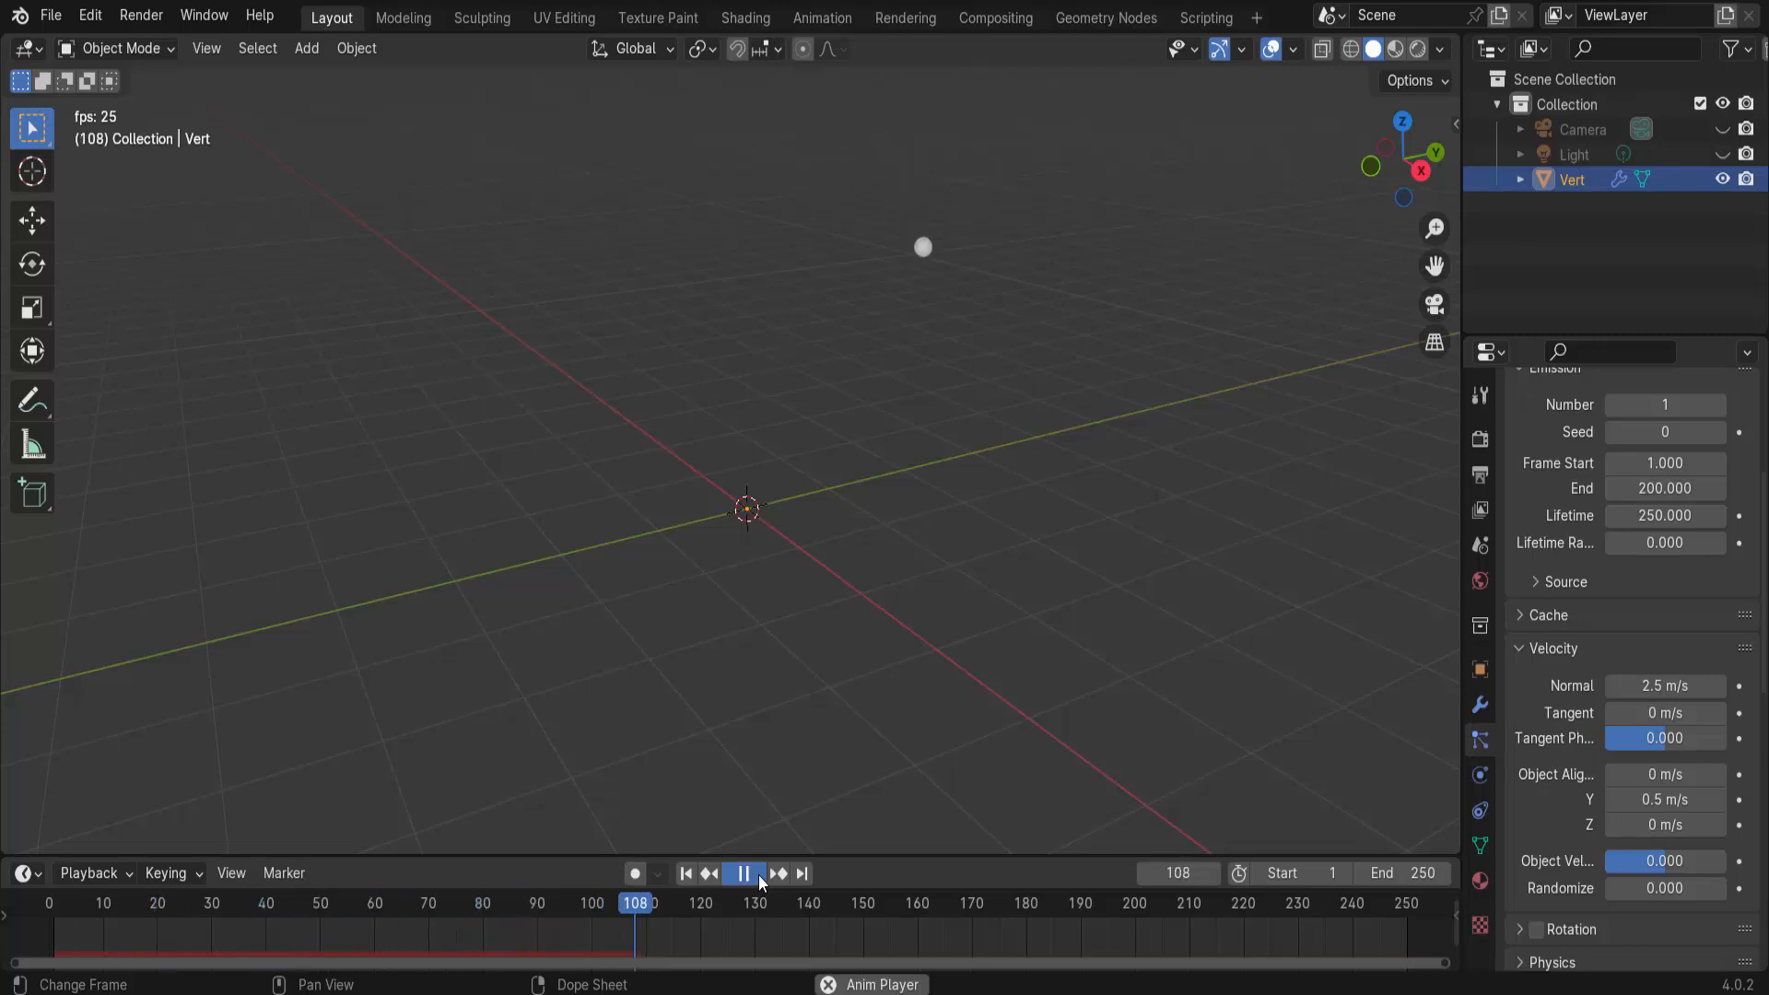
click(759, 875)
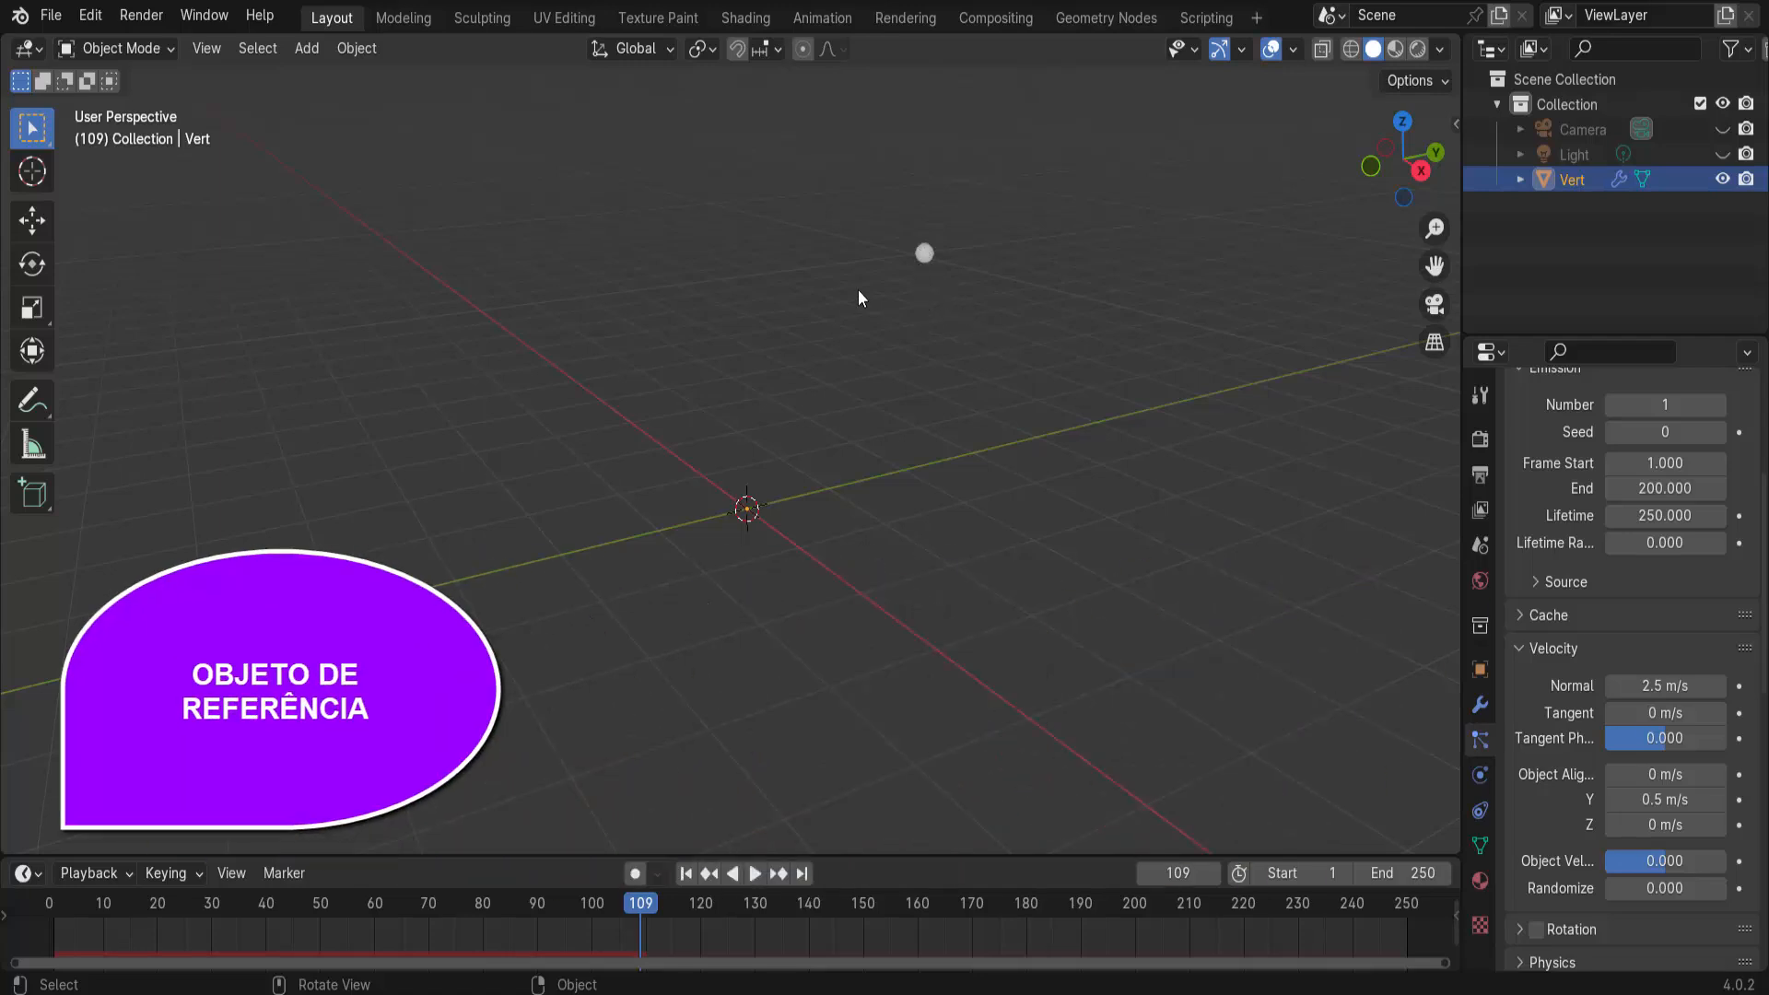
- Add a UV sphere mesh at the world origin as the reference object for the particle
click(307, 48)
mouse_move(322, 78)
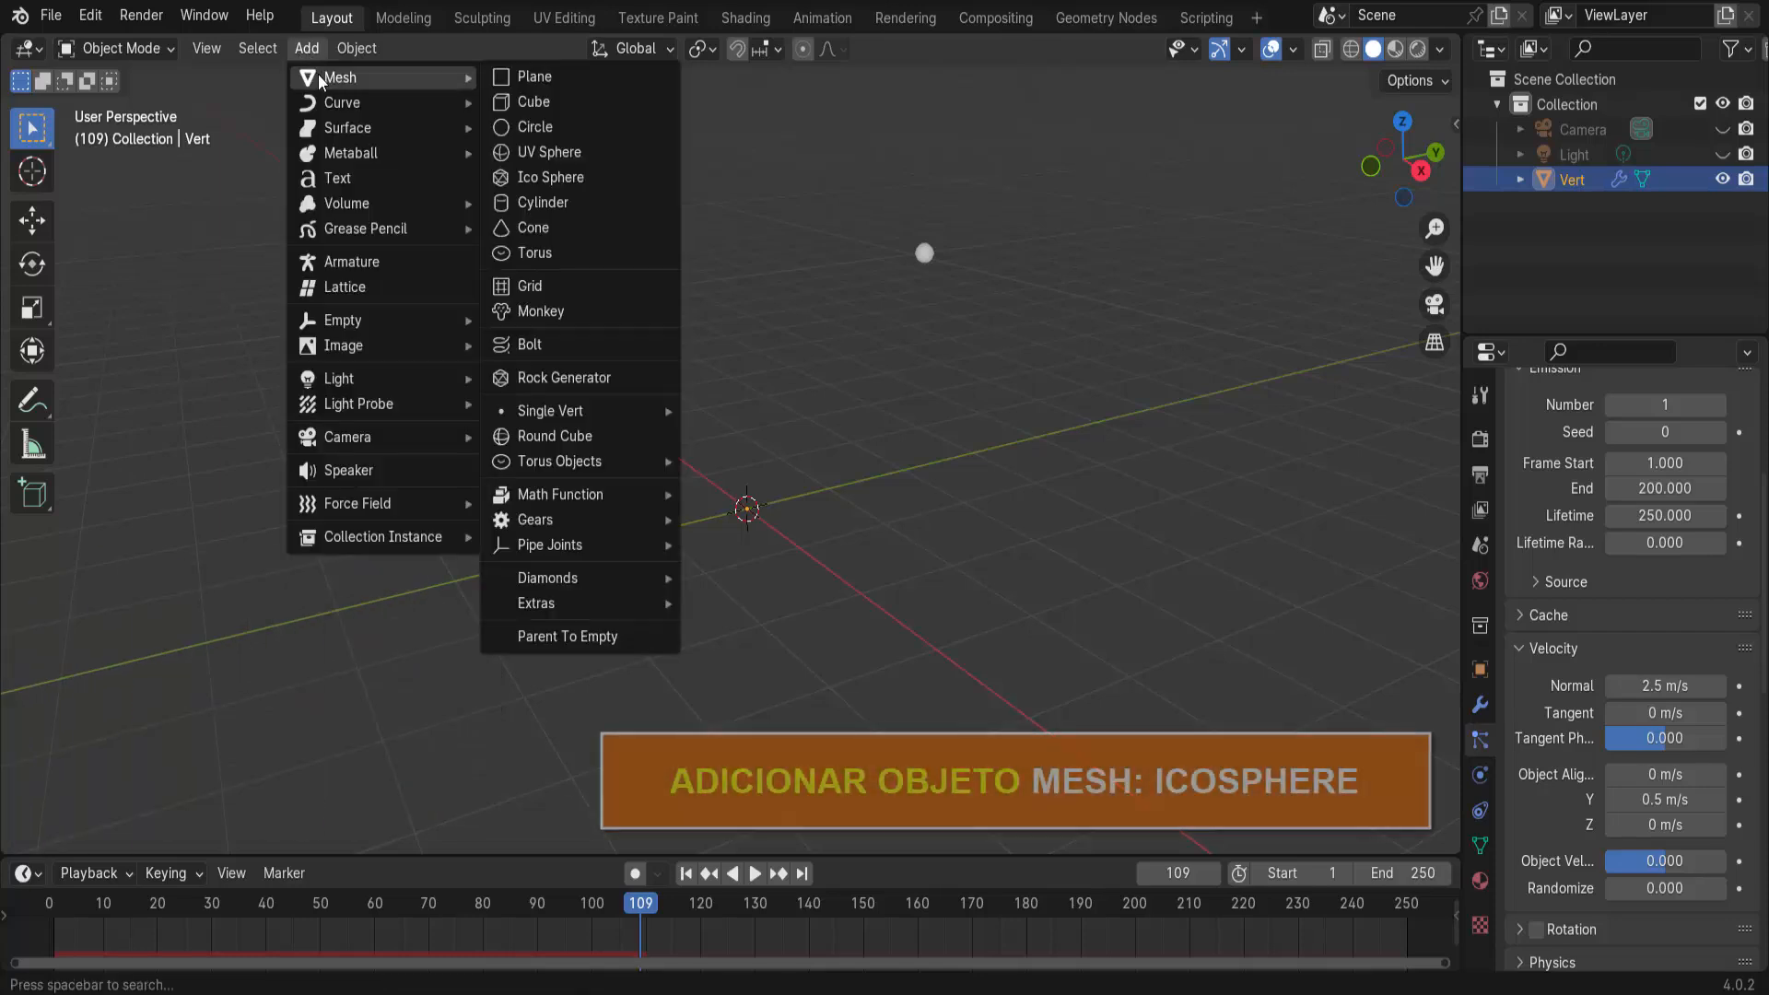
click(549, 152)
click(798, 485)
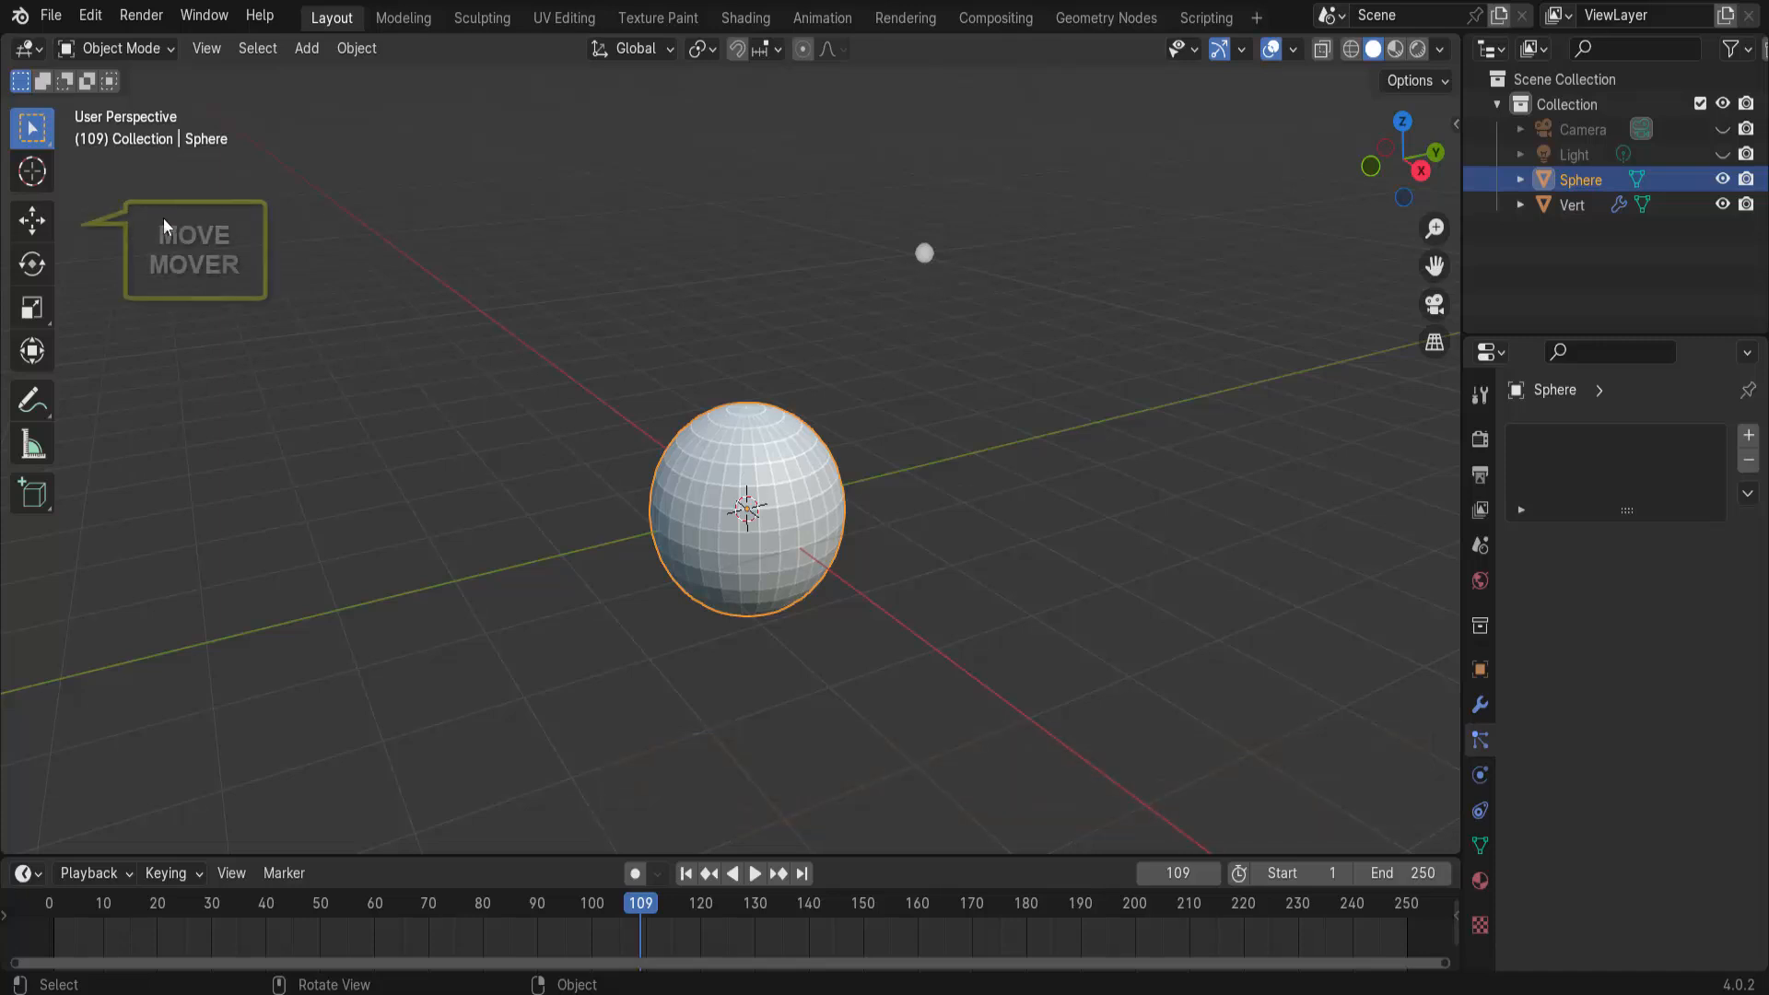
- Move the sphere along the negative Y axis, well away from the emitter, and scale it down to less than half its size
click(41, 219)
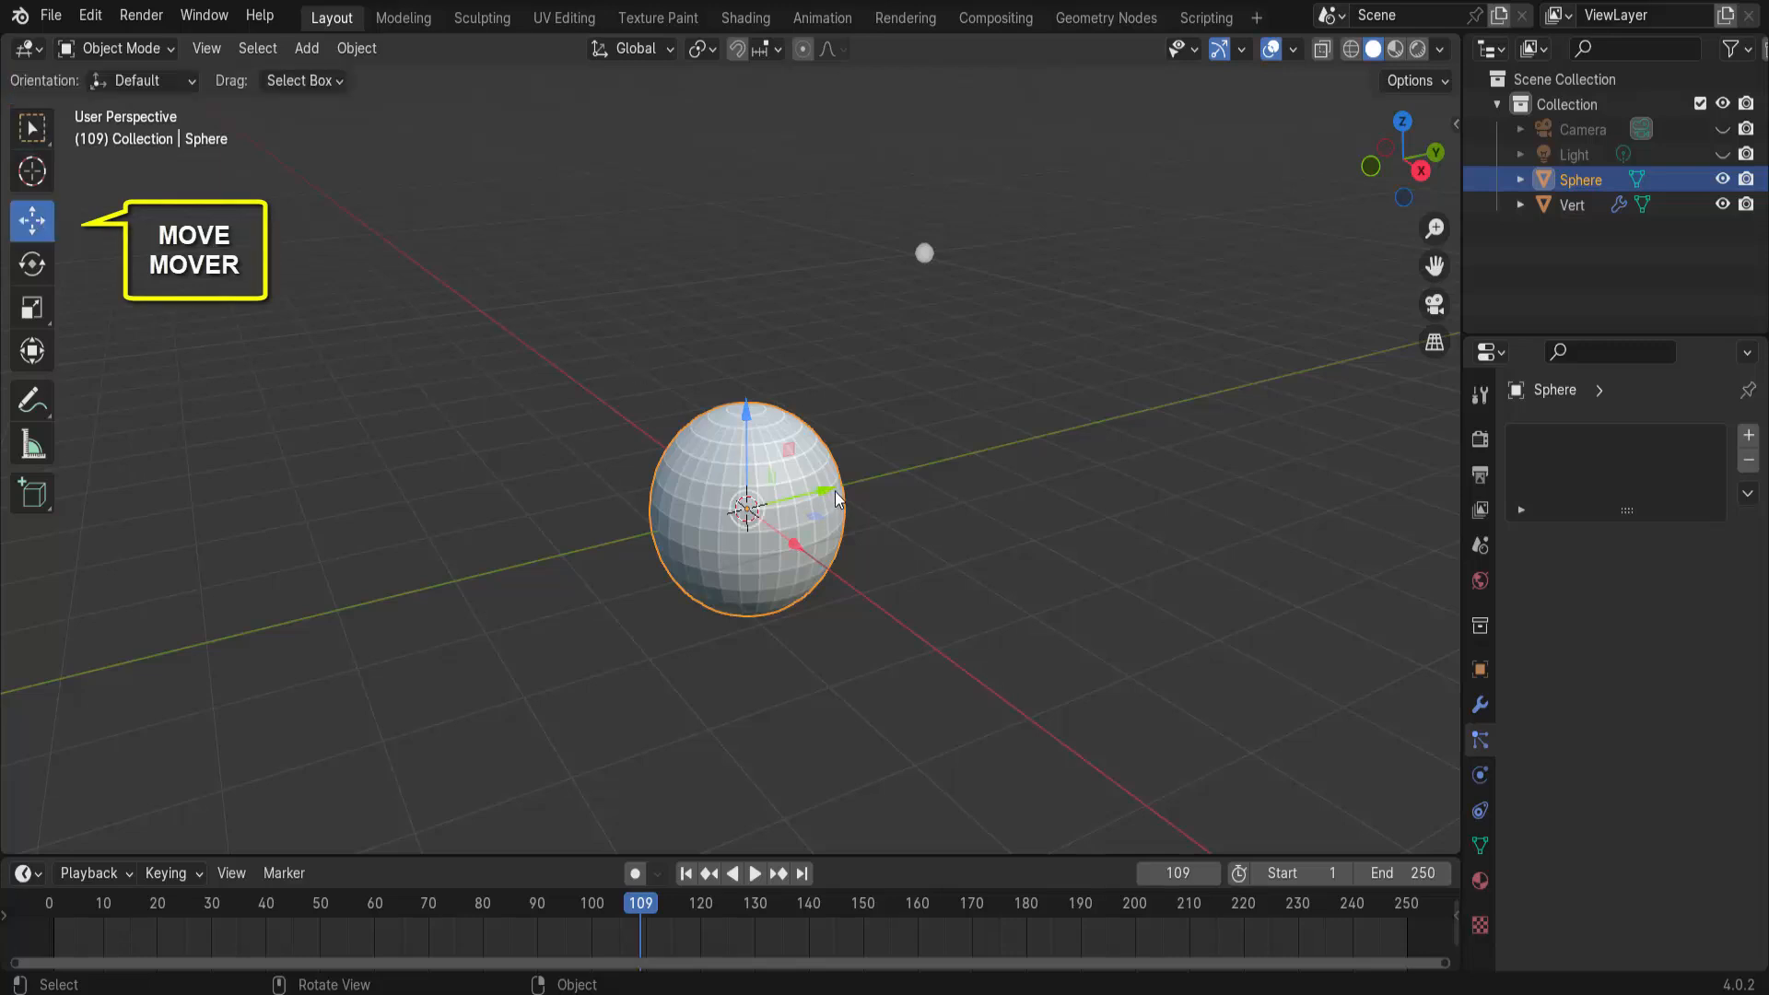
drag(834, 492, 300, 623)
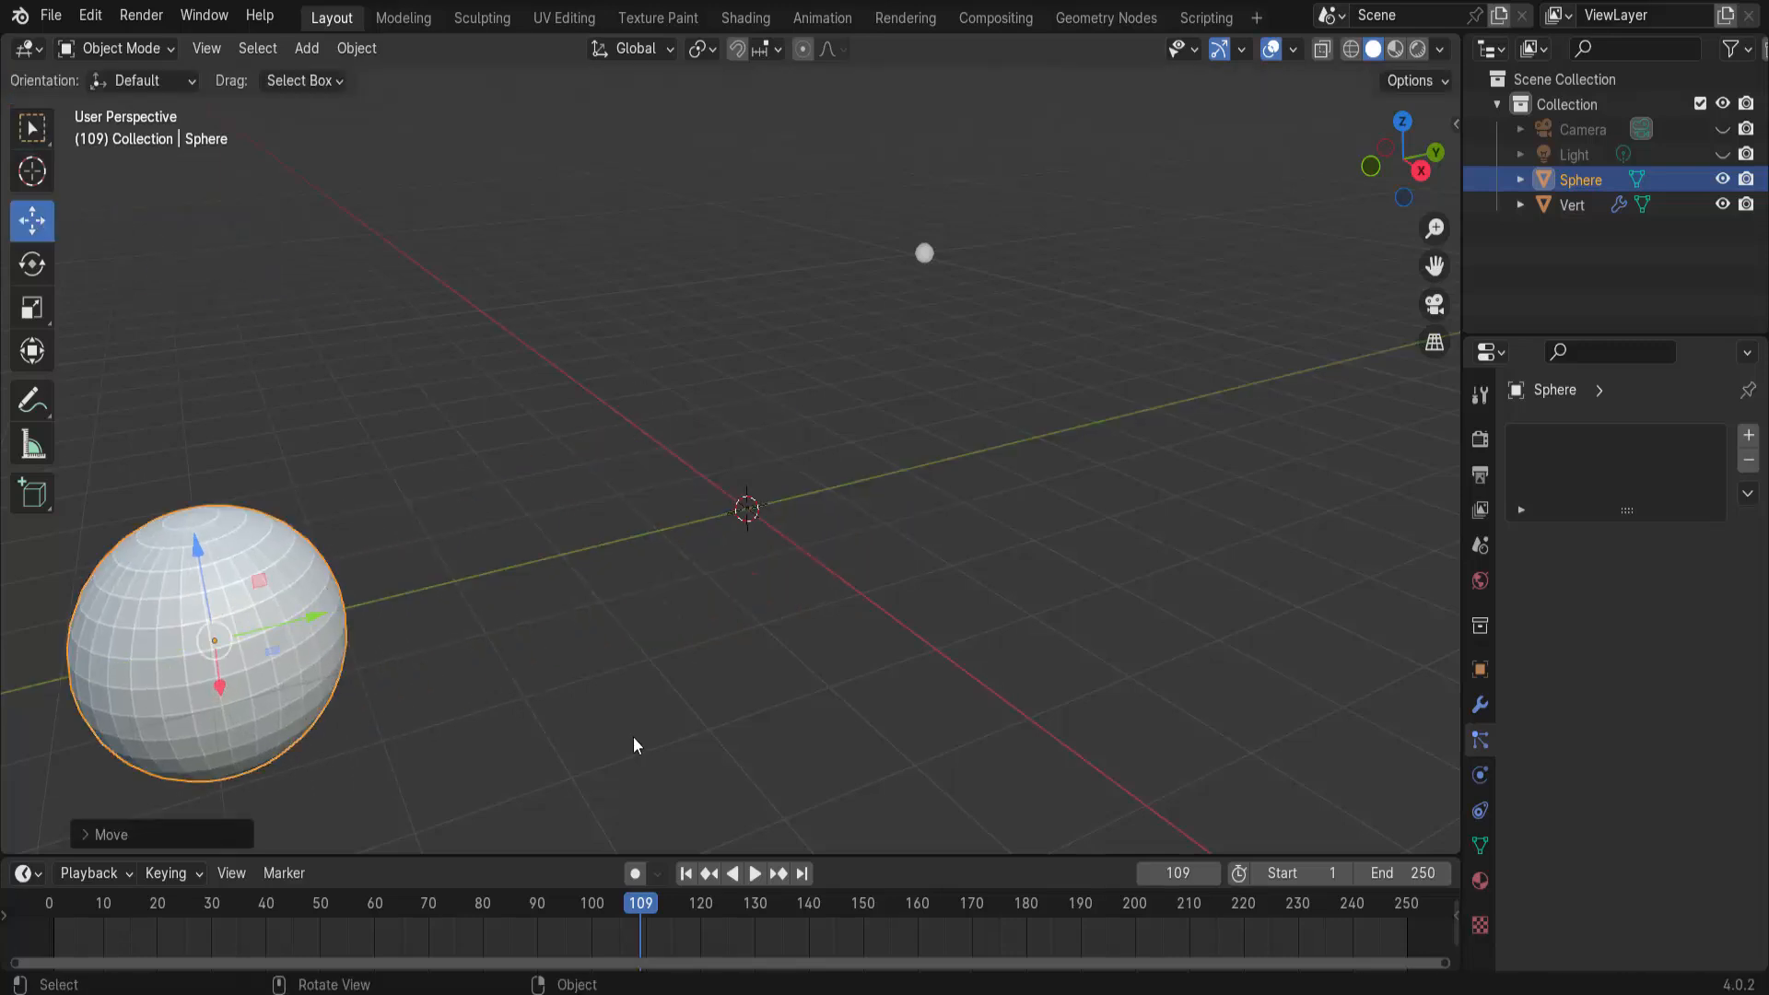
key(s)
click(395, 683)
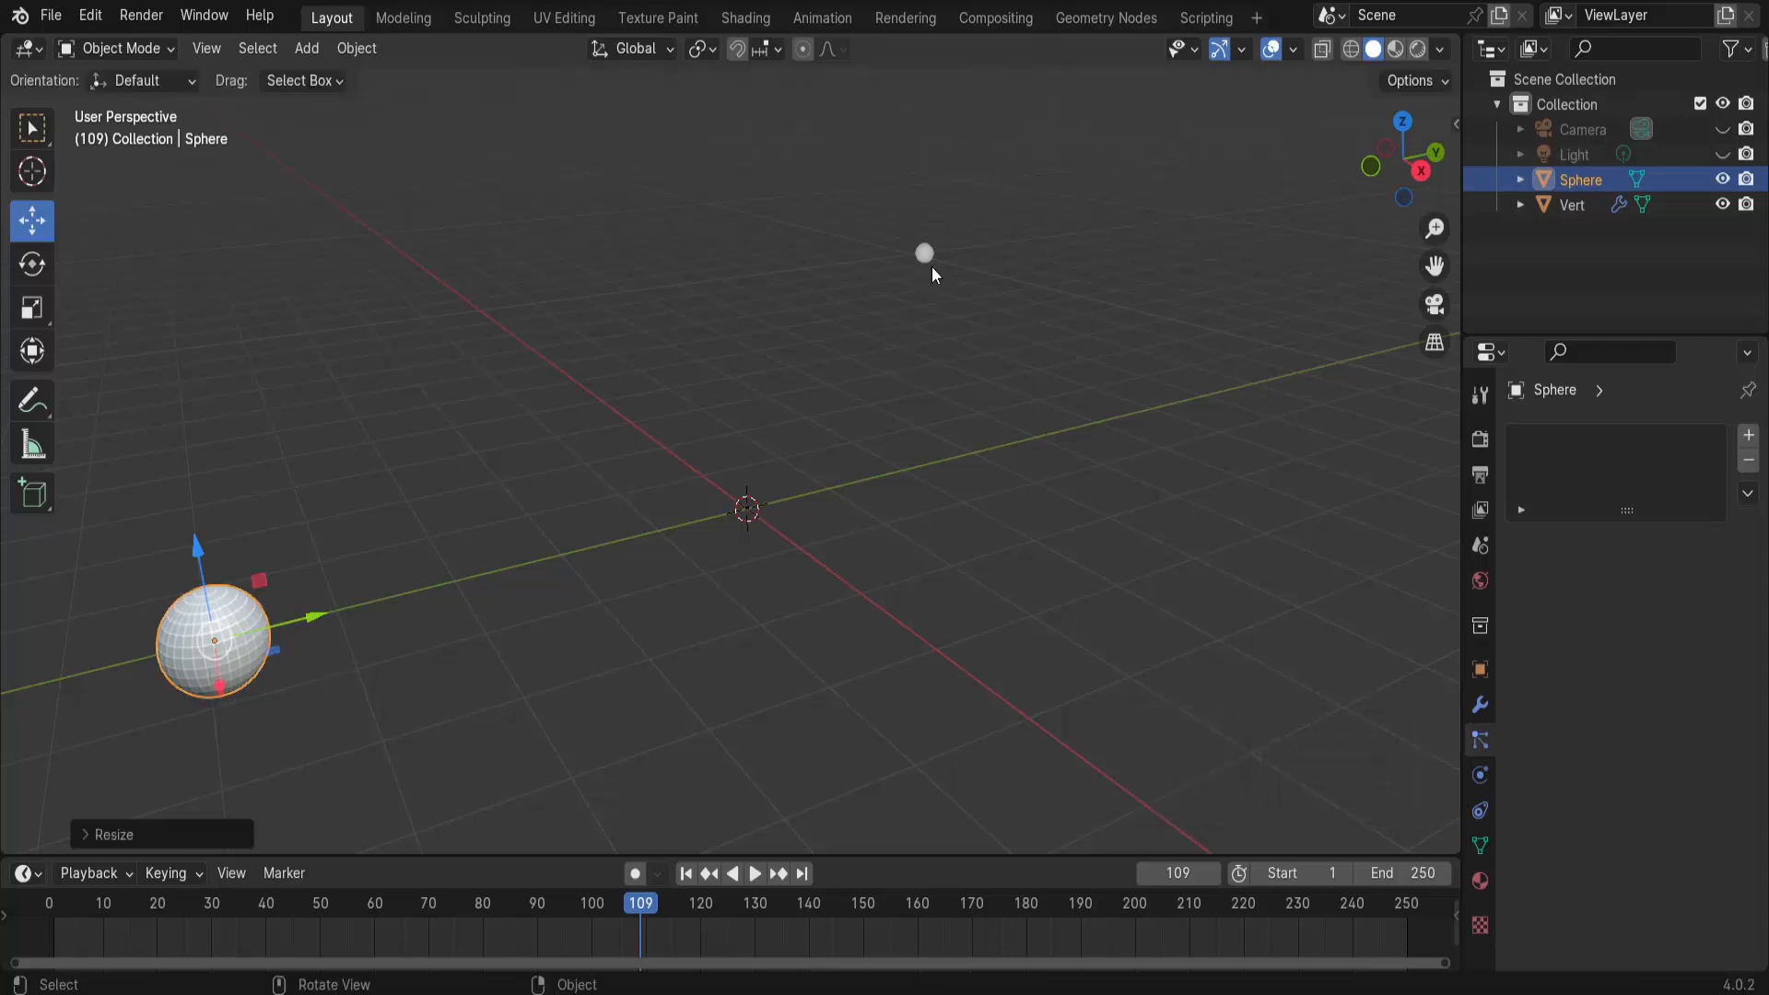
- Set the Vert emitter's particle system to render its particles as Object
click(1559, 205)
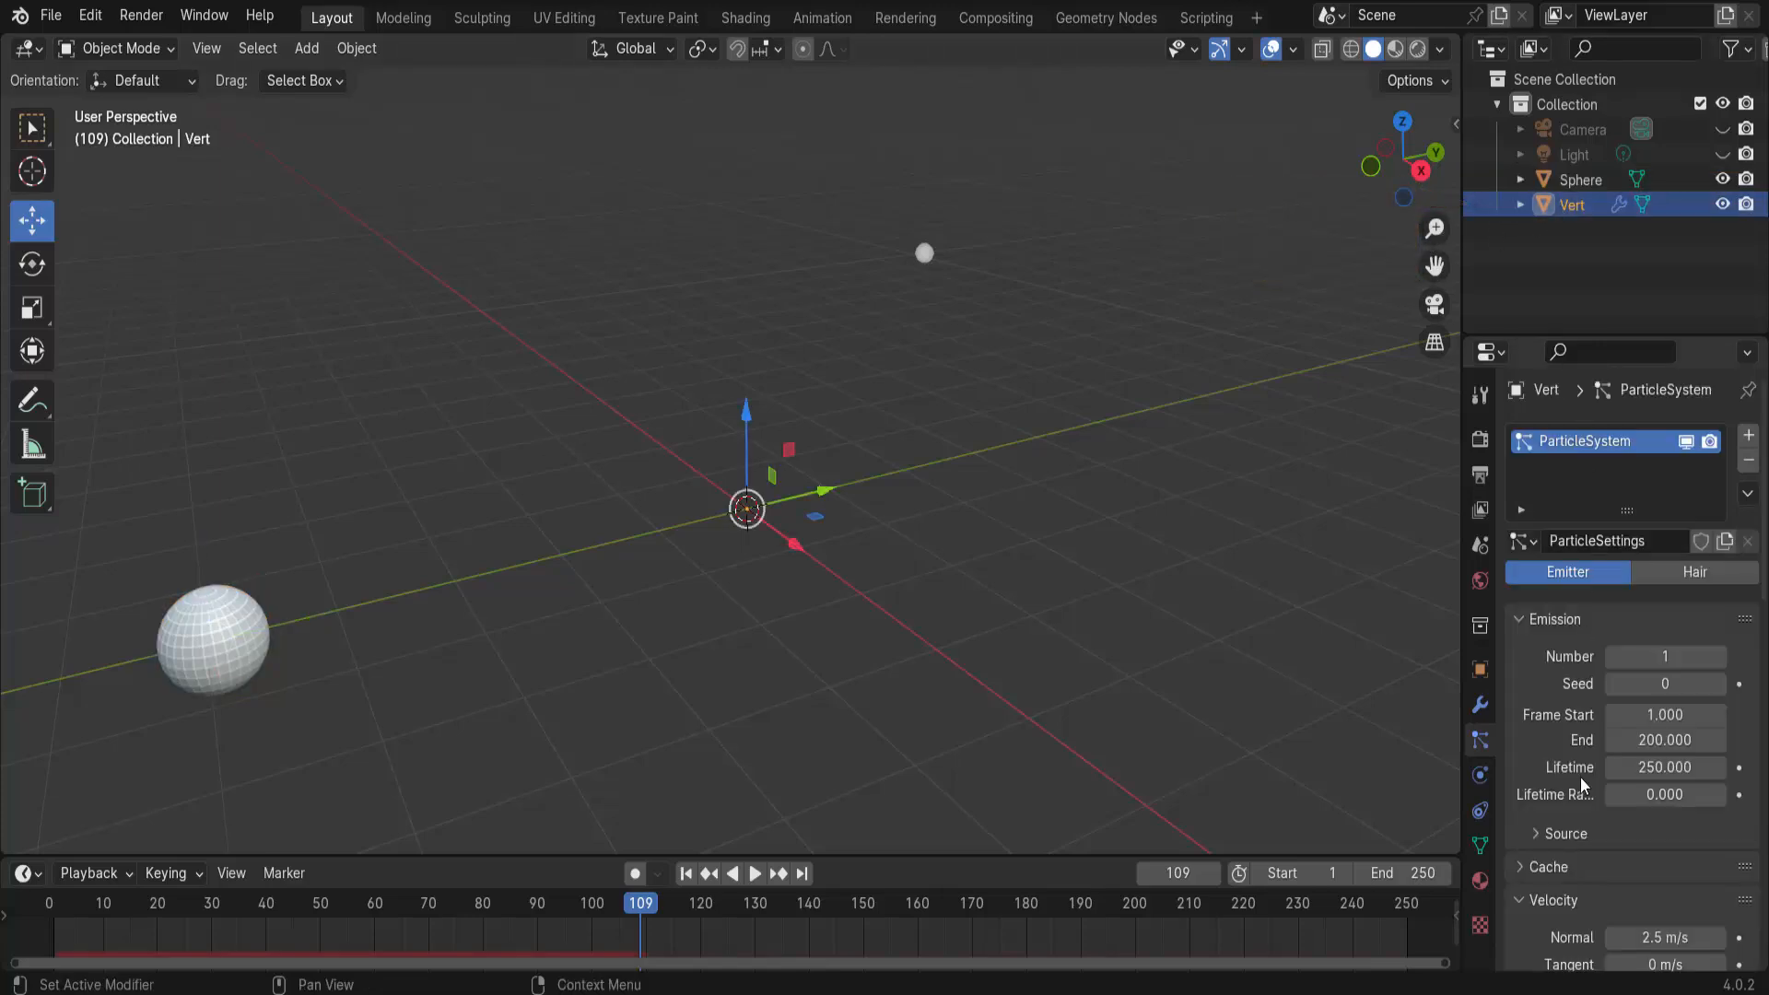
scroll(1581, 778, down, 10)
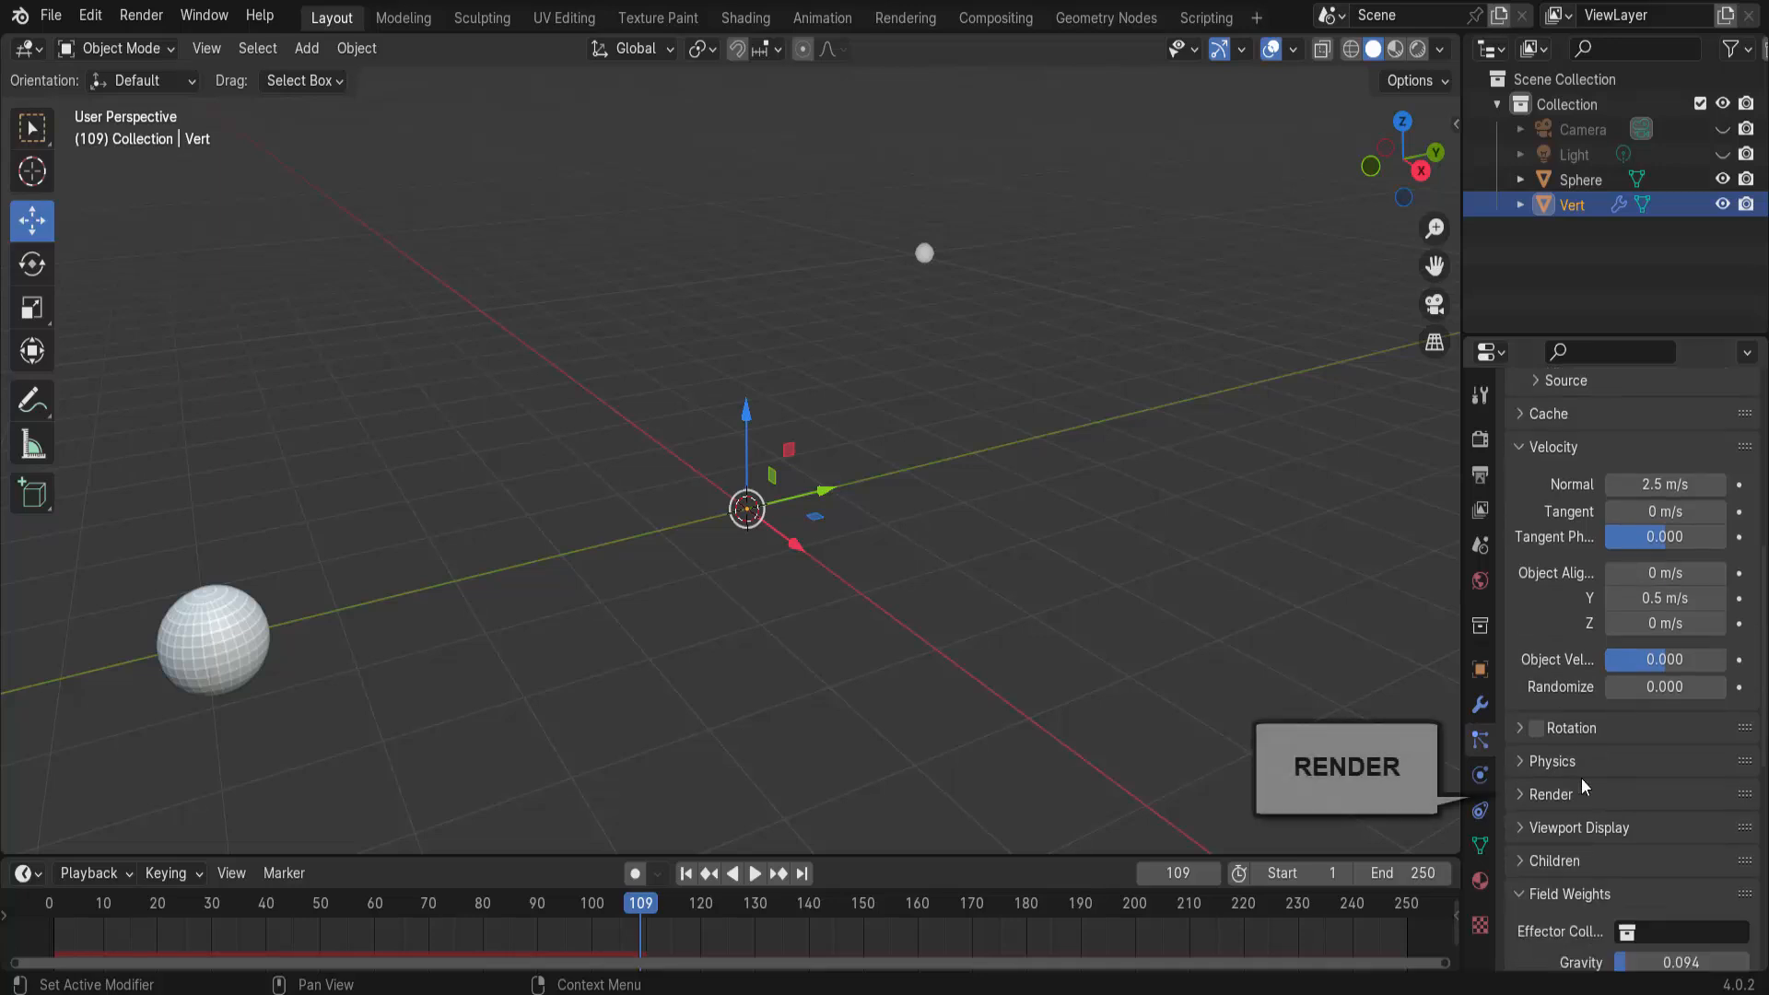
click(1525, 790)
scroll(1523, 792, down, 3)
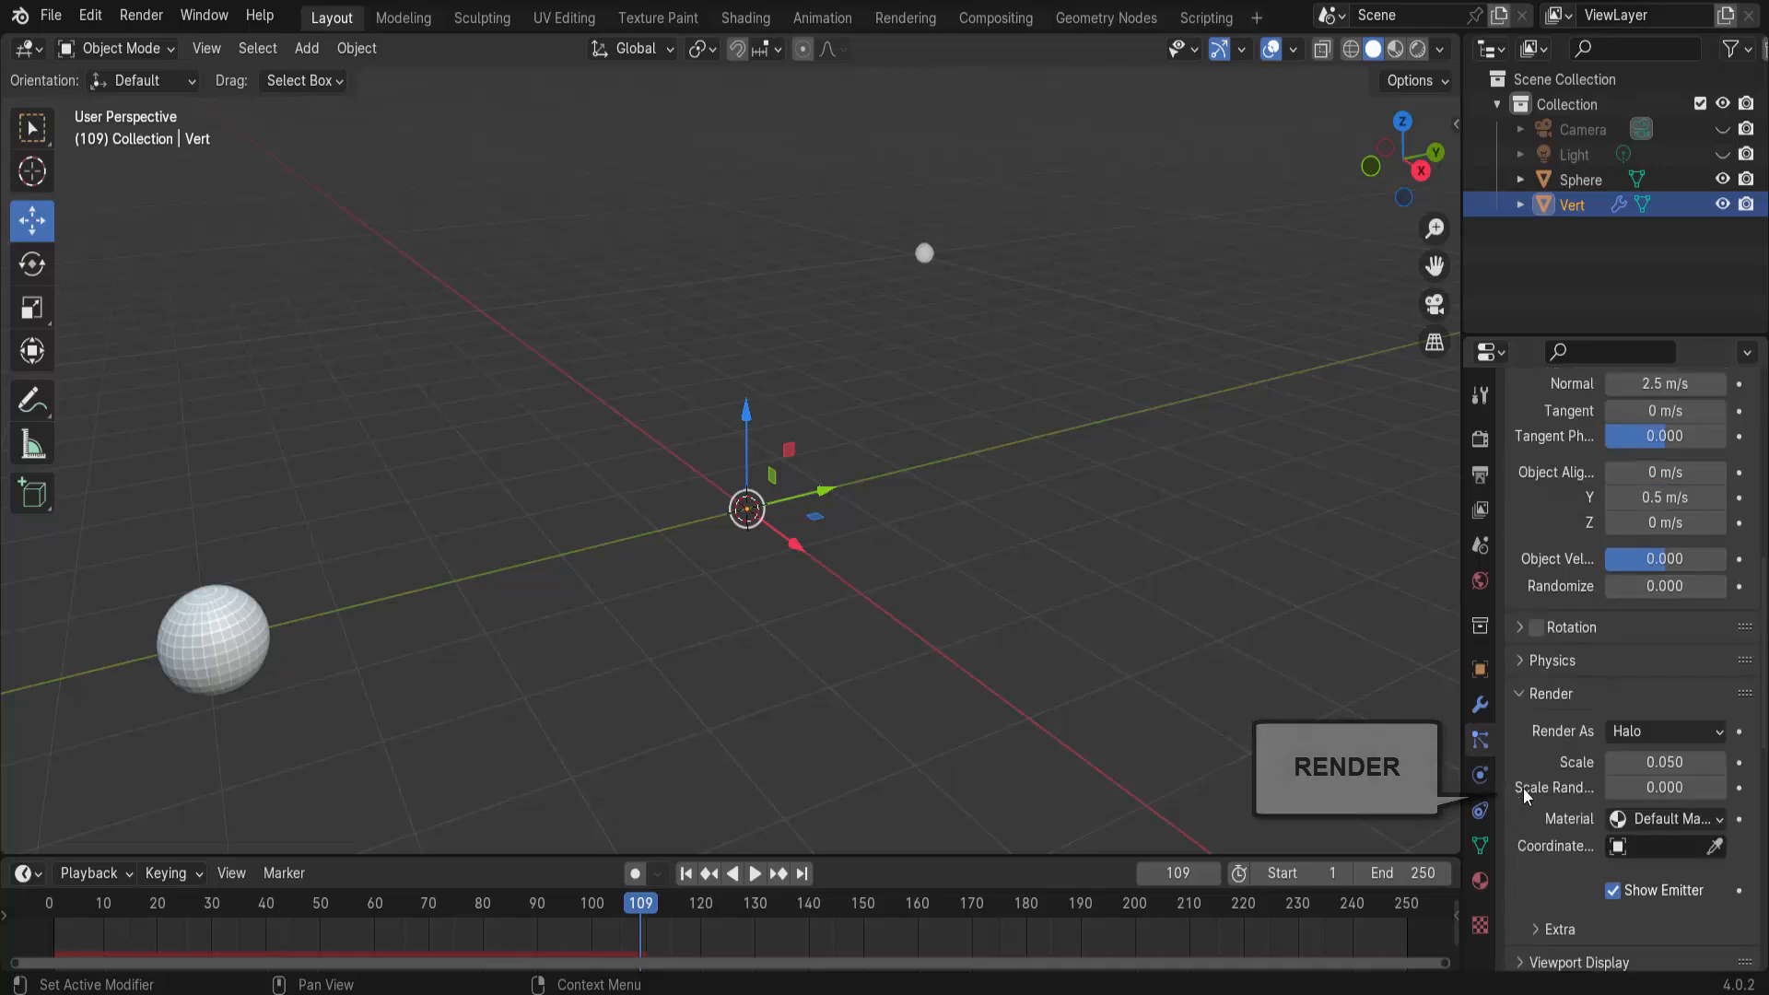
scroll(1524, 792, down, 3)
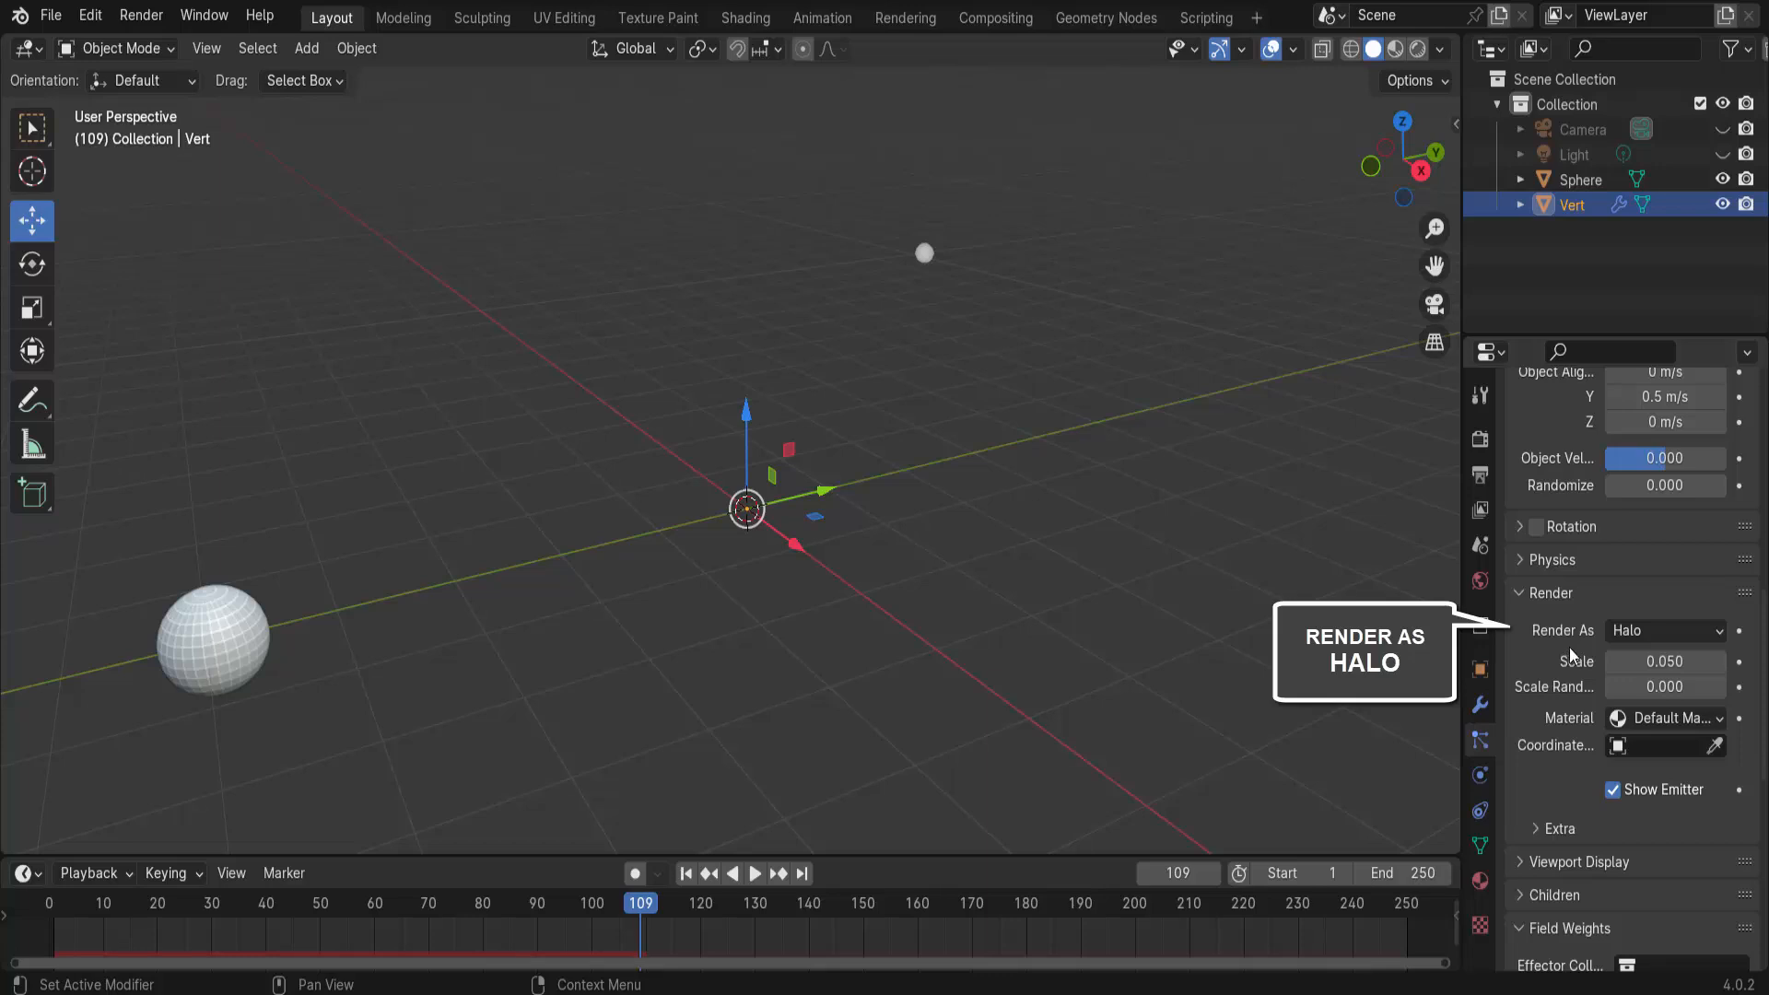
click(1636, 632)
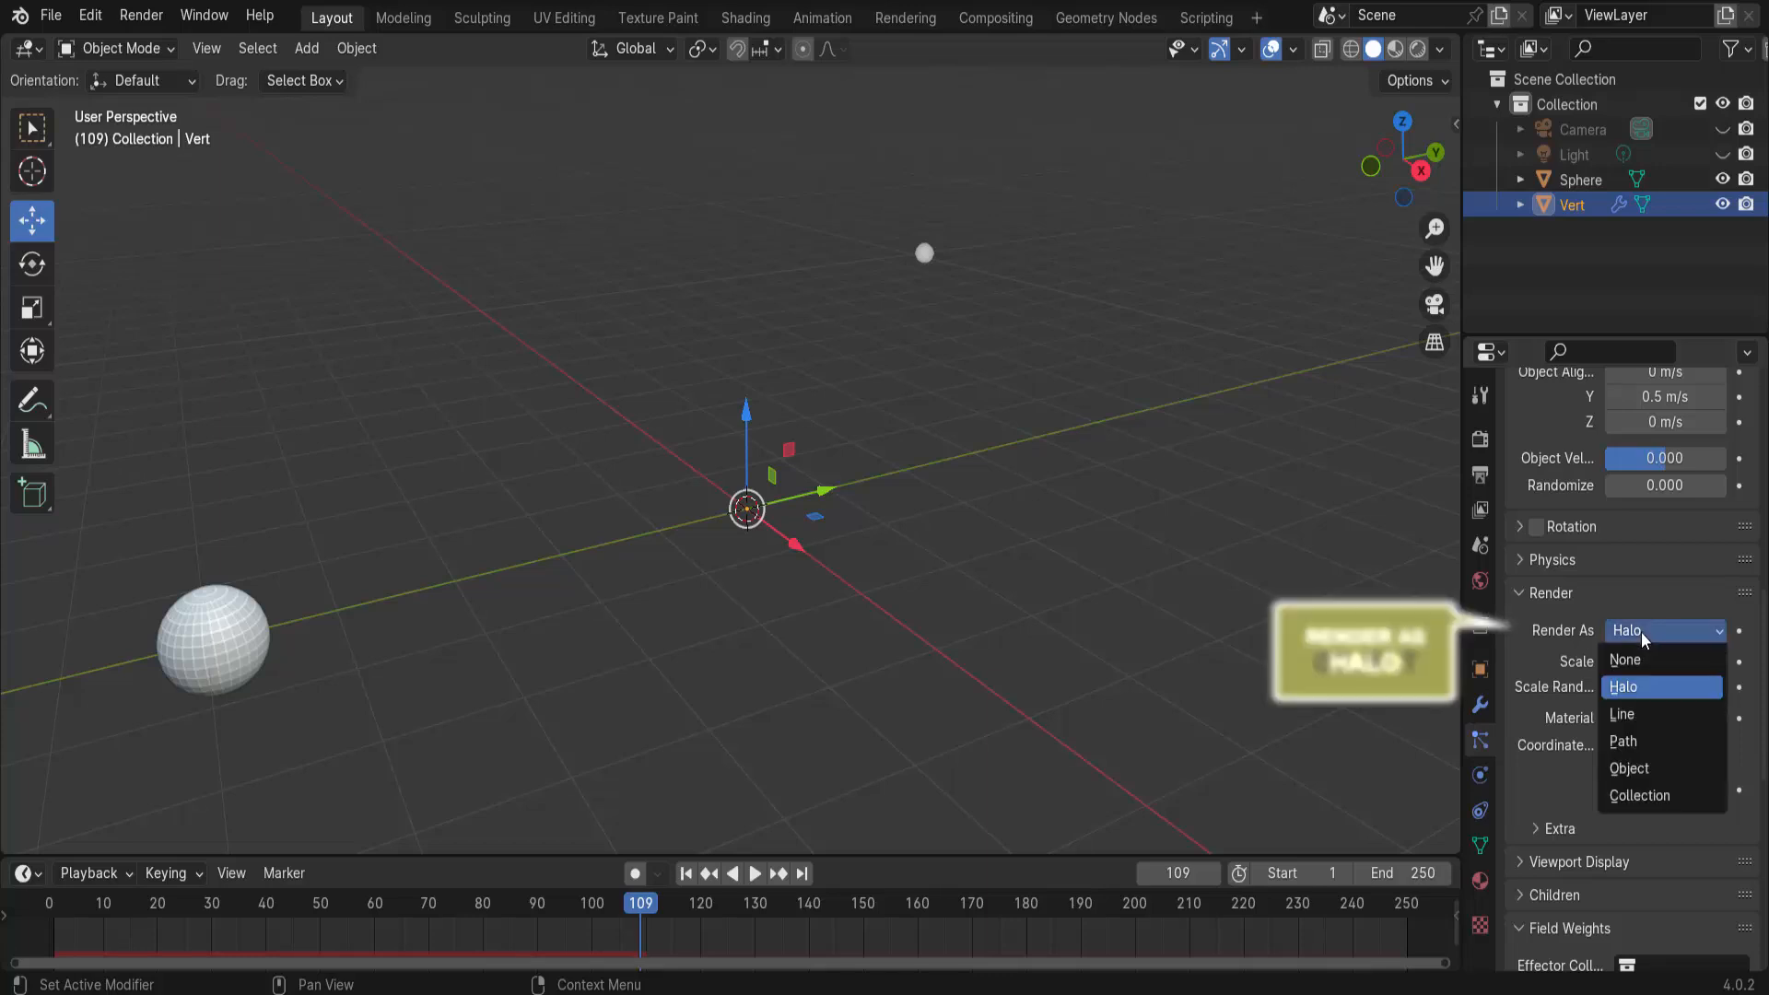
click(1638, 767)
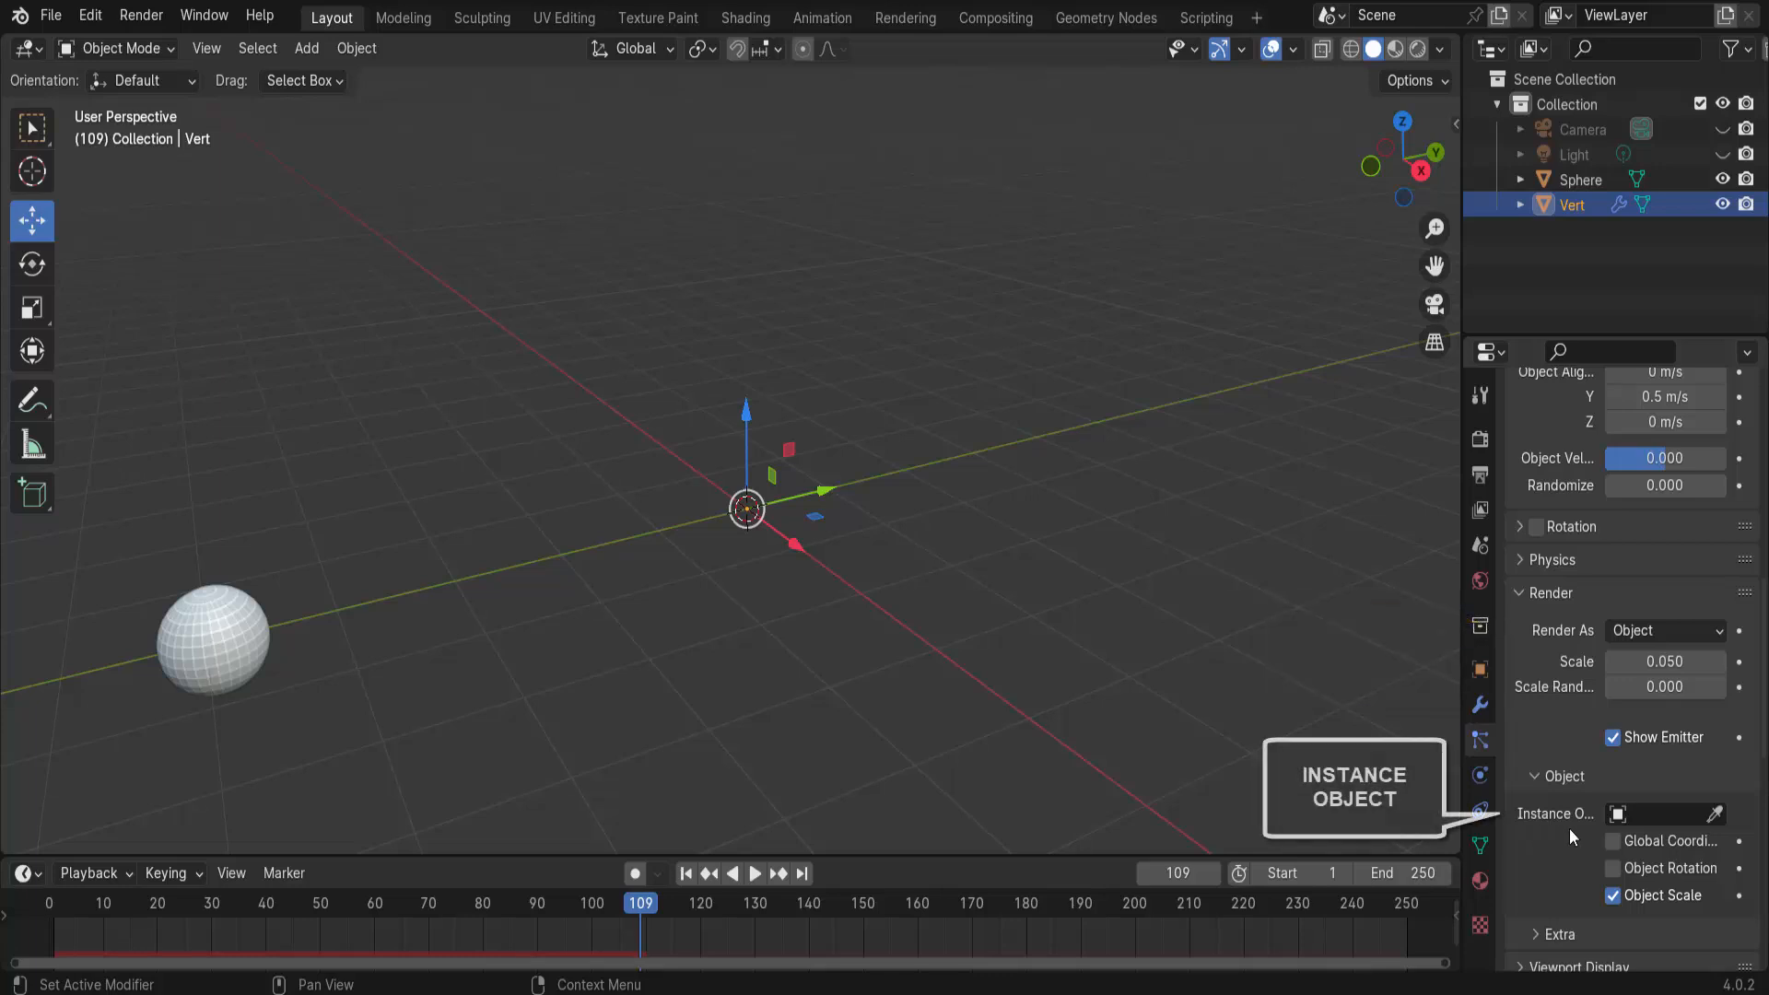
- Assign the sphere as the particle system's instance object and set the particle render scale to 0.280
click(1634, 815)
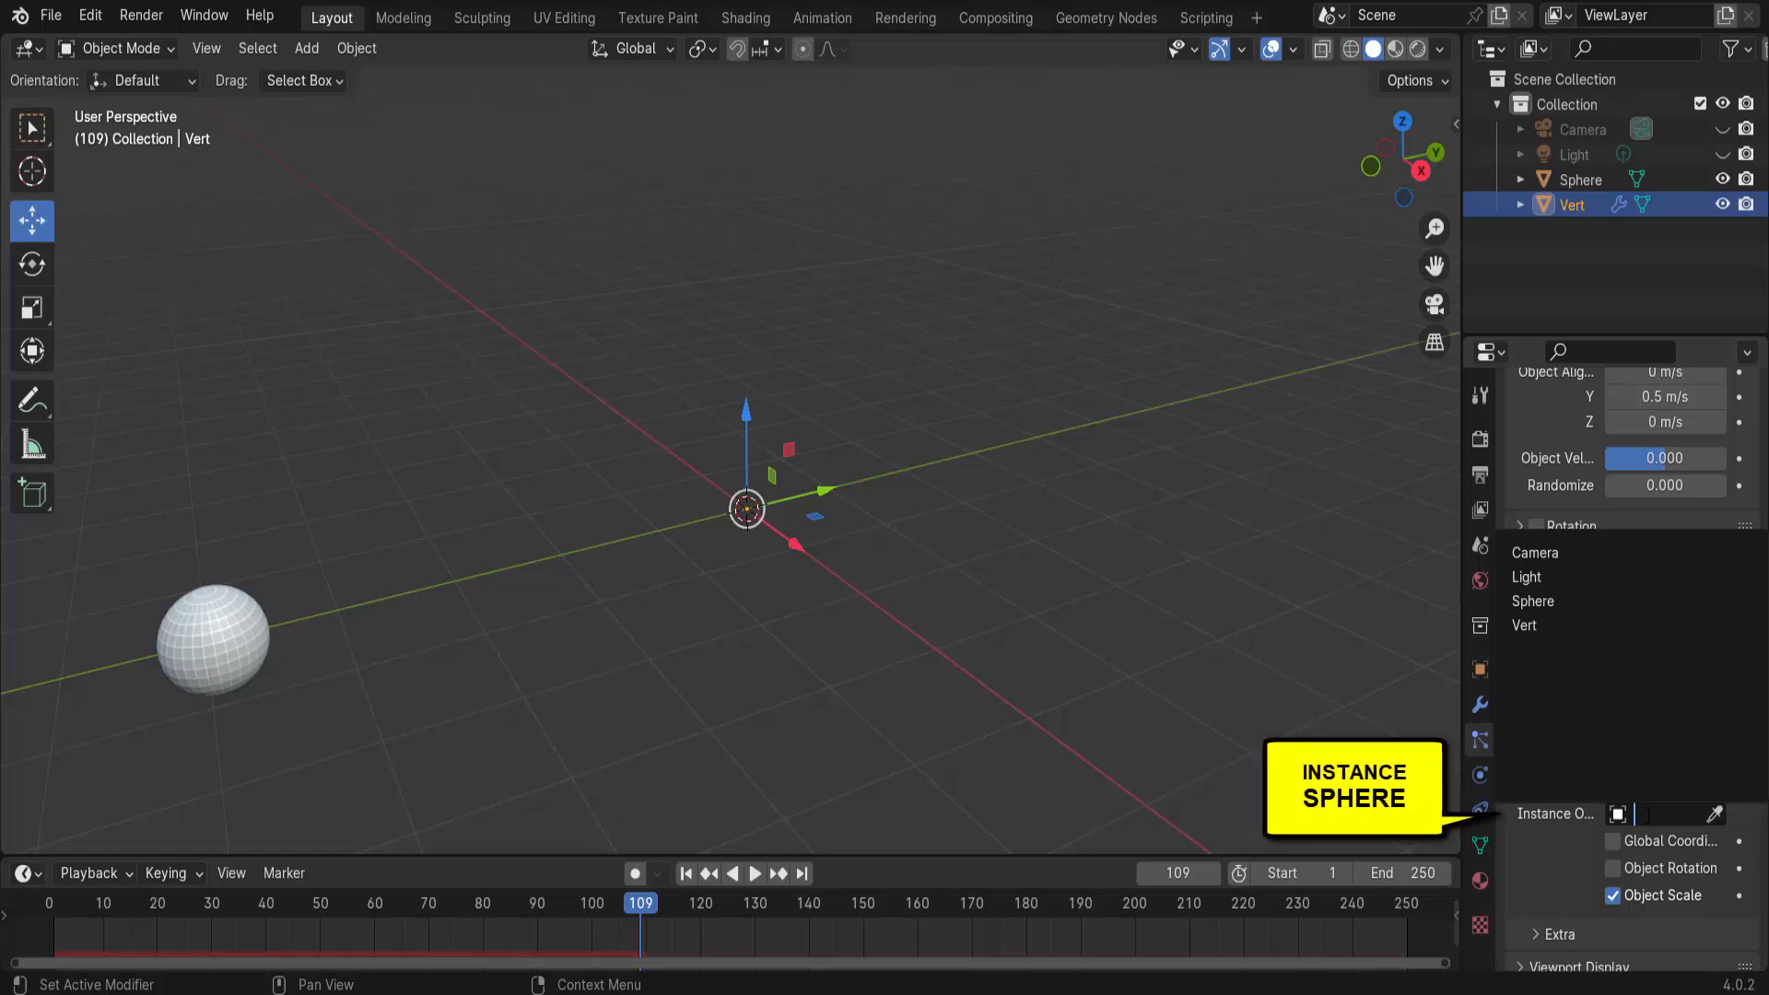
click(1587, 854)
click(1715, 815)
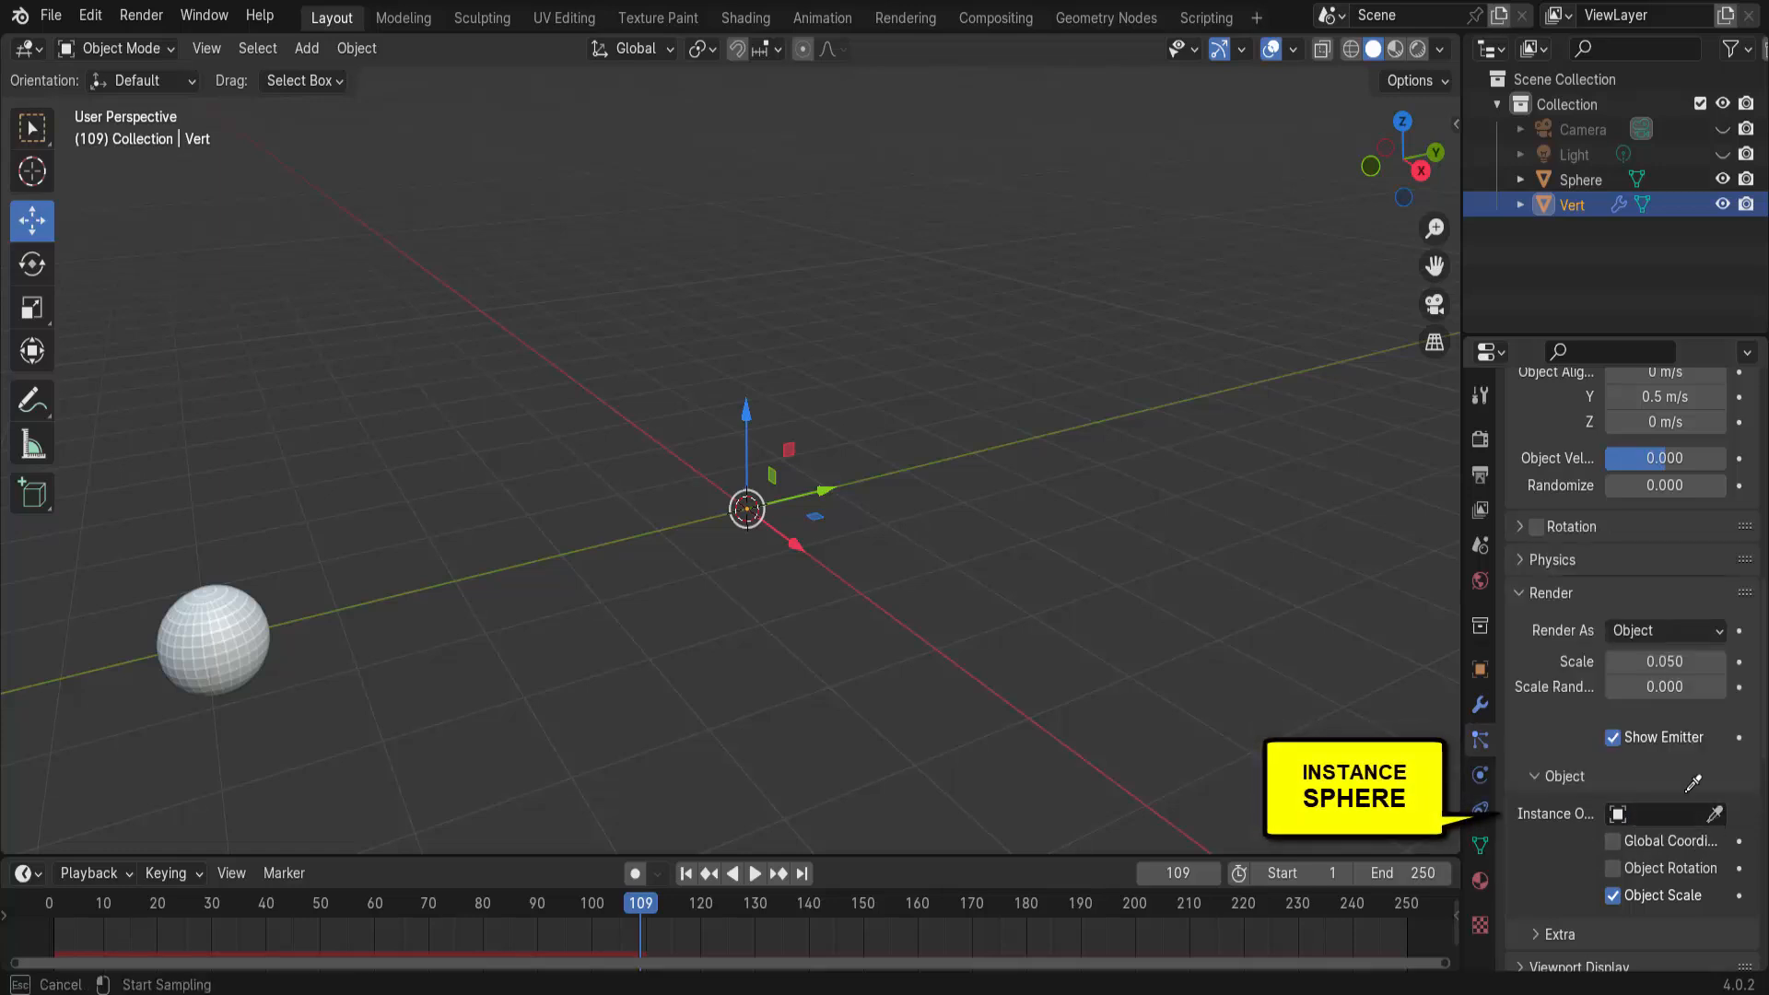
click(223, 583)
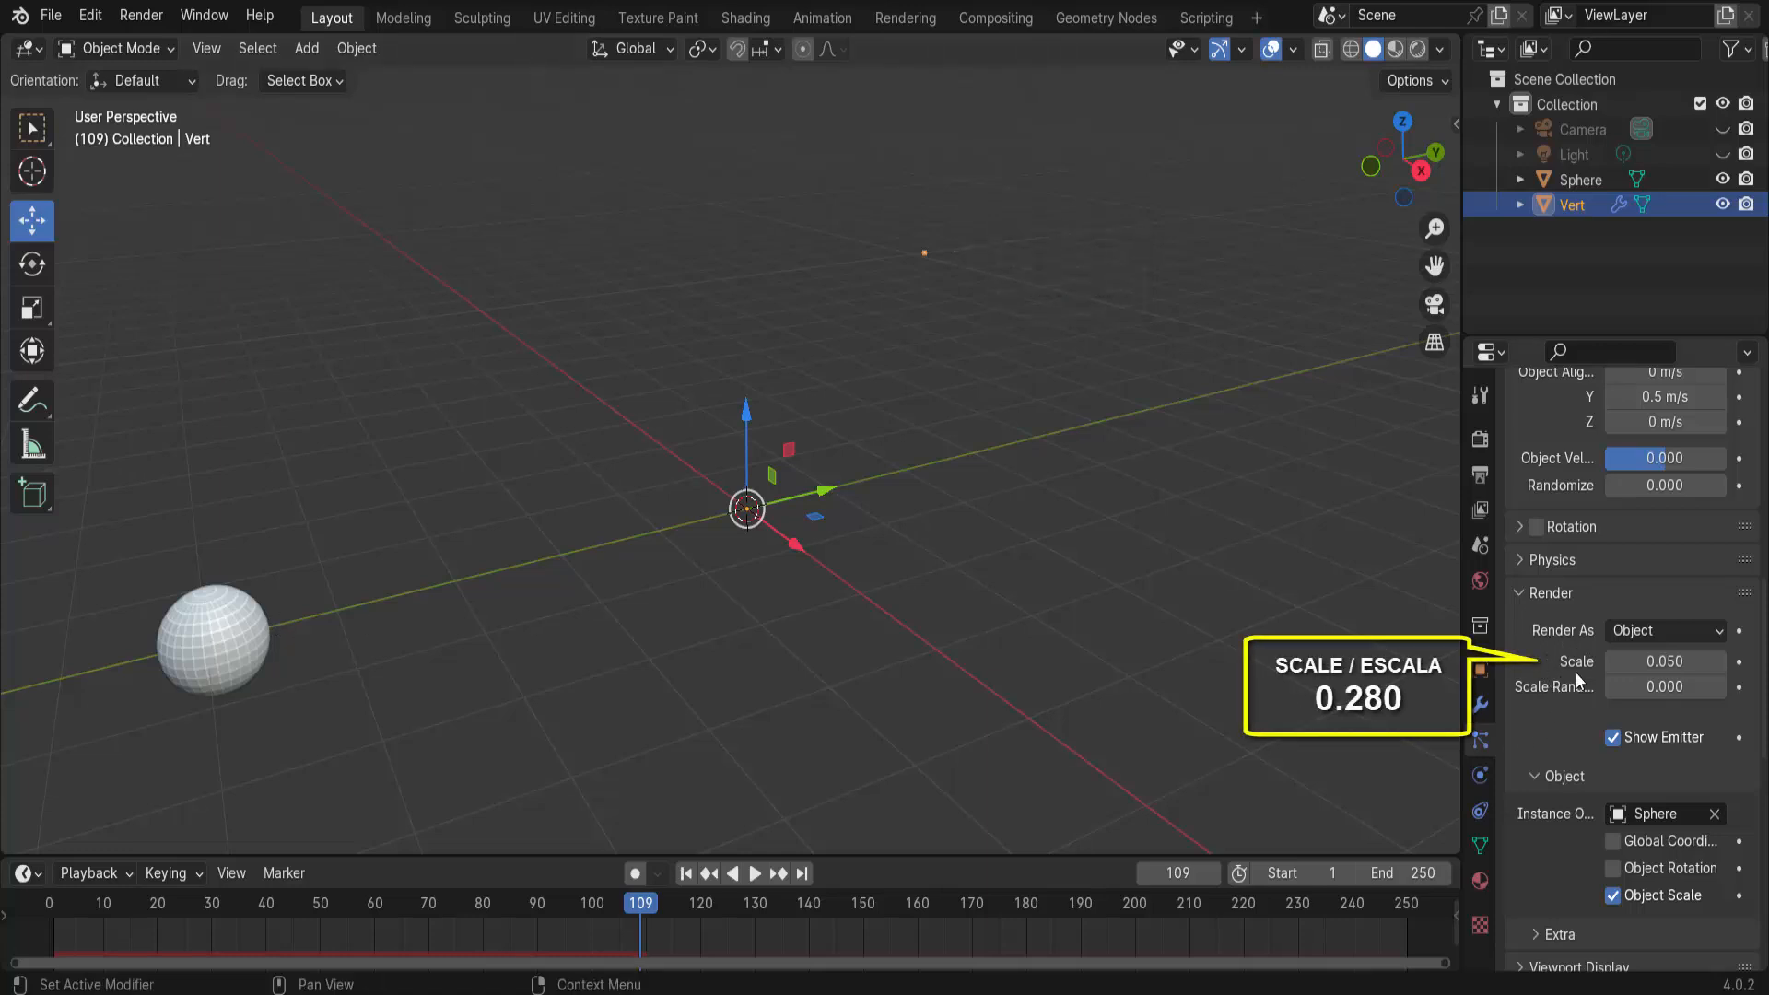
drag(1659, 662, 1695, 662)
click(1611, 662)
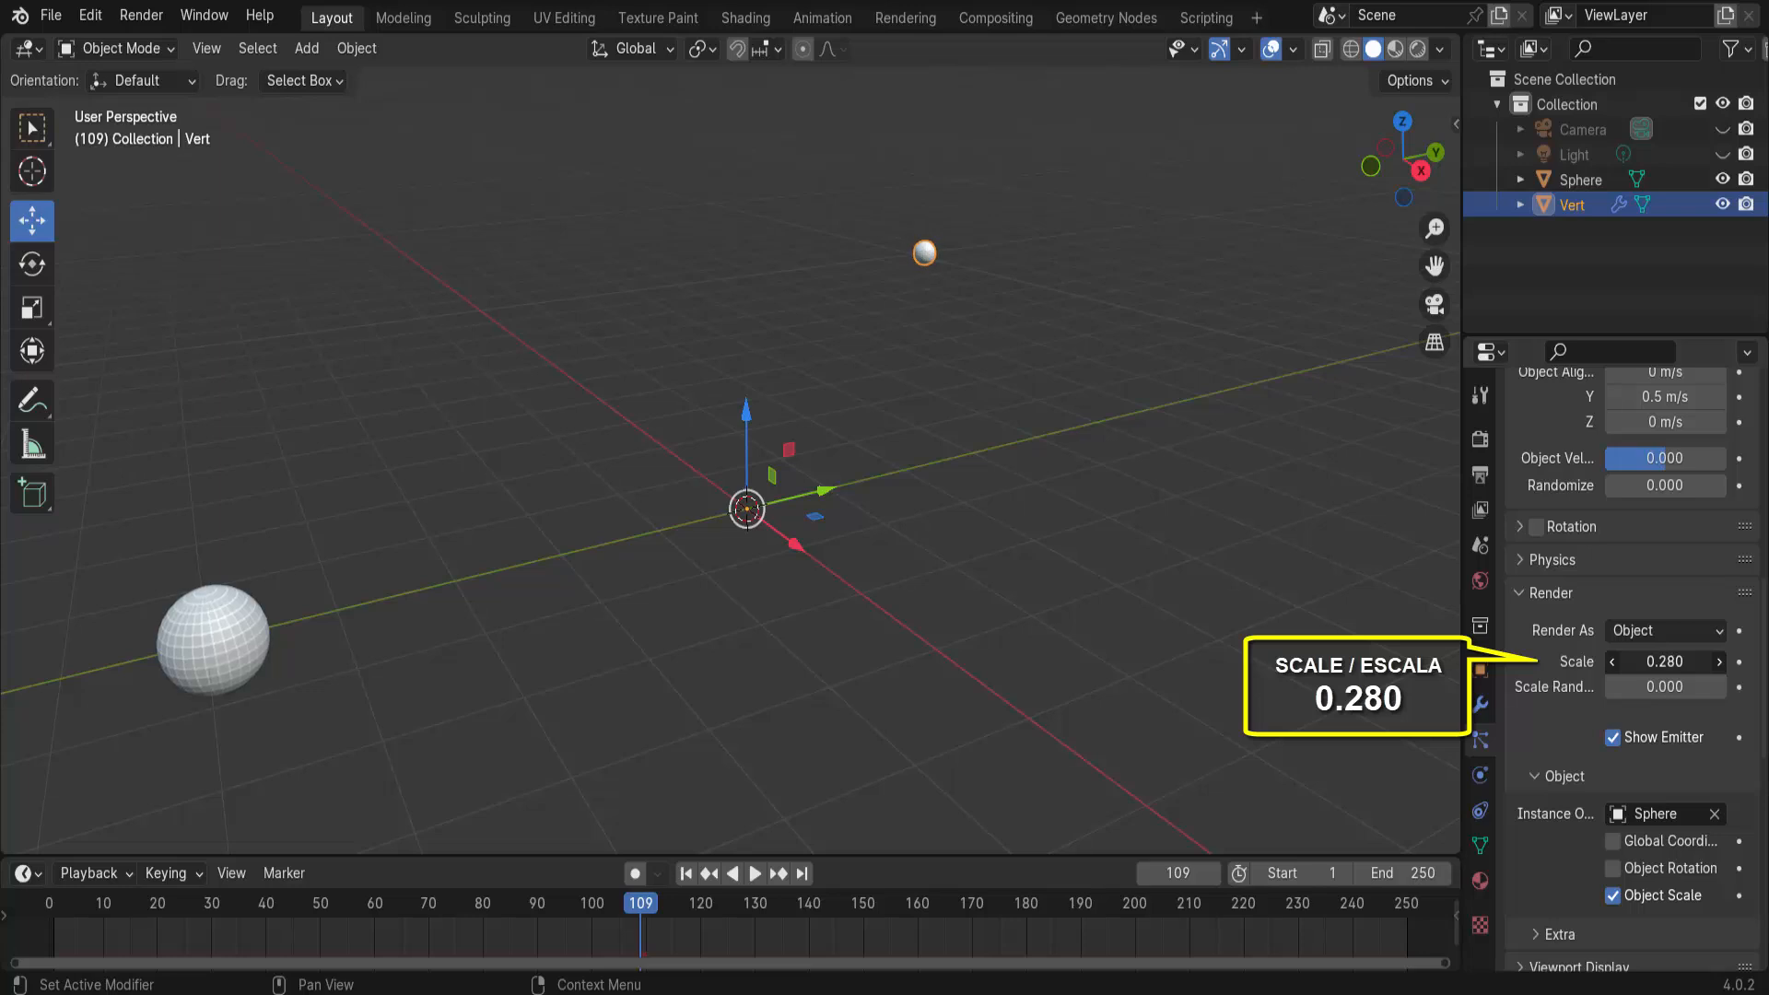
- Play the animation from frame 1 to about frame 83 to check the sphere instance following the particle's path
click(685, 873)
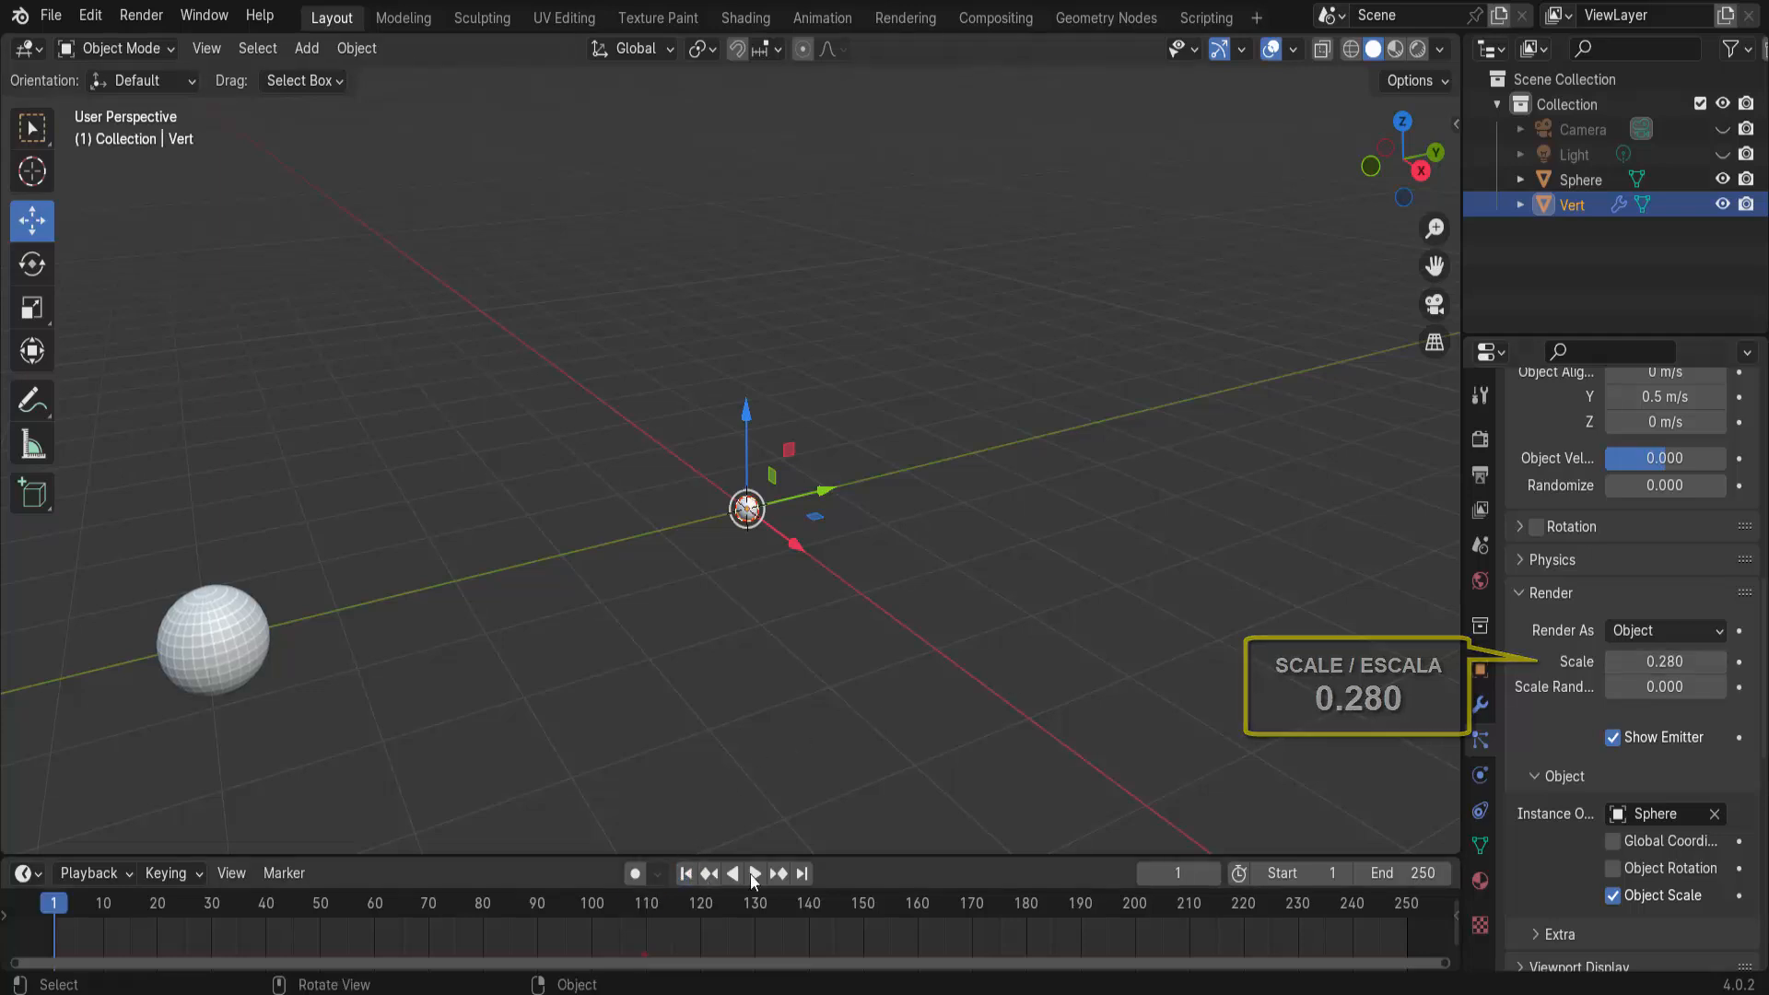
click(753, 873)
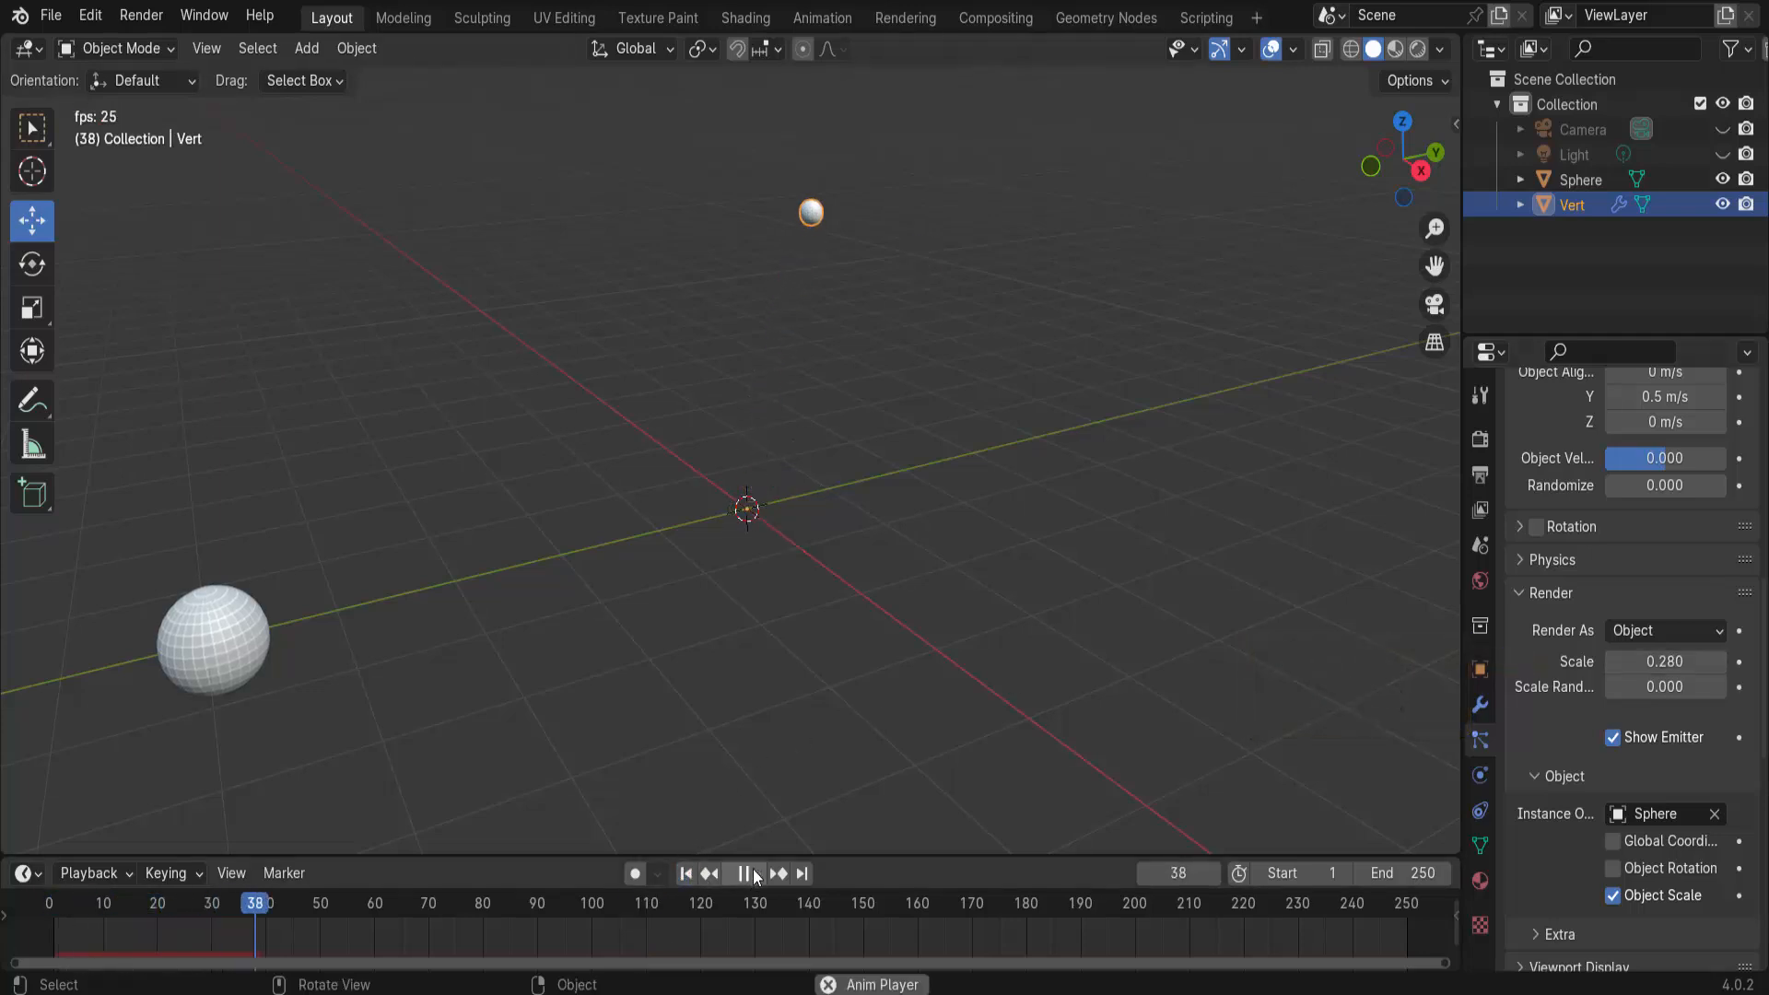
key(space)
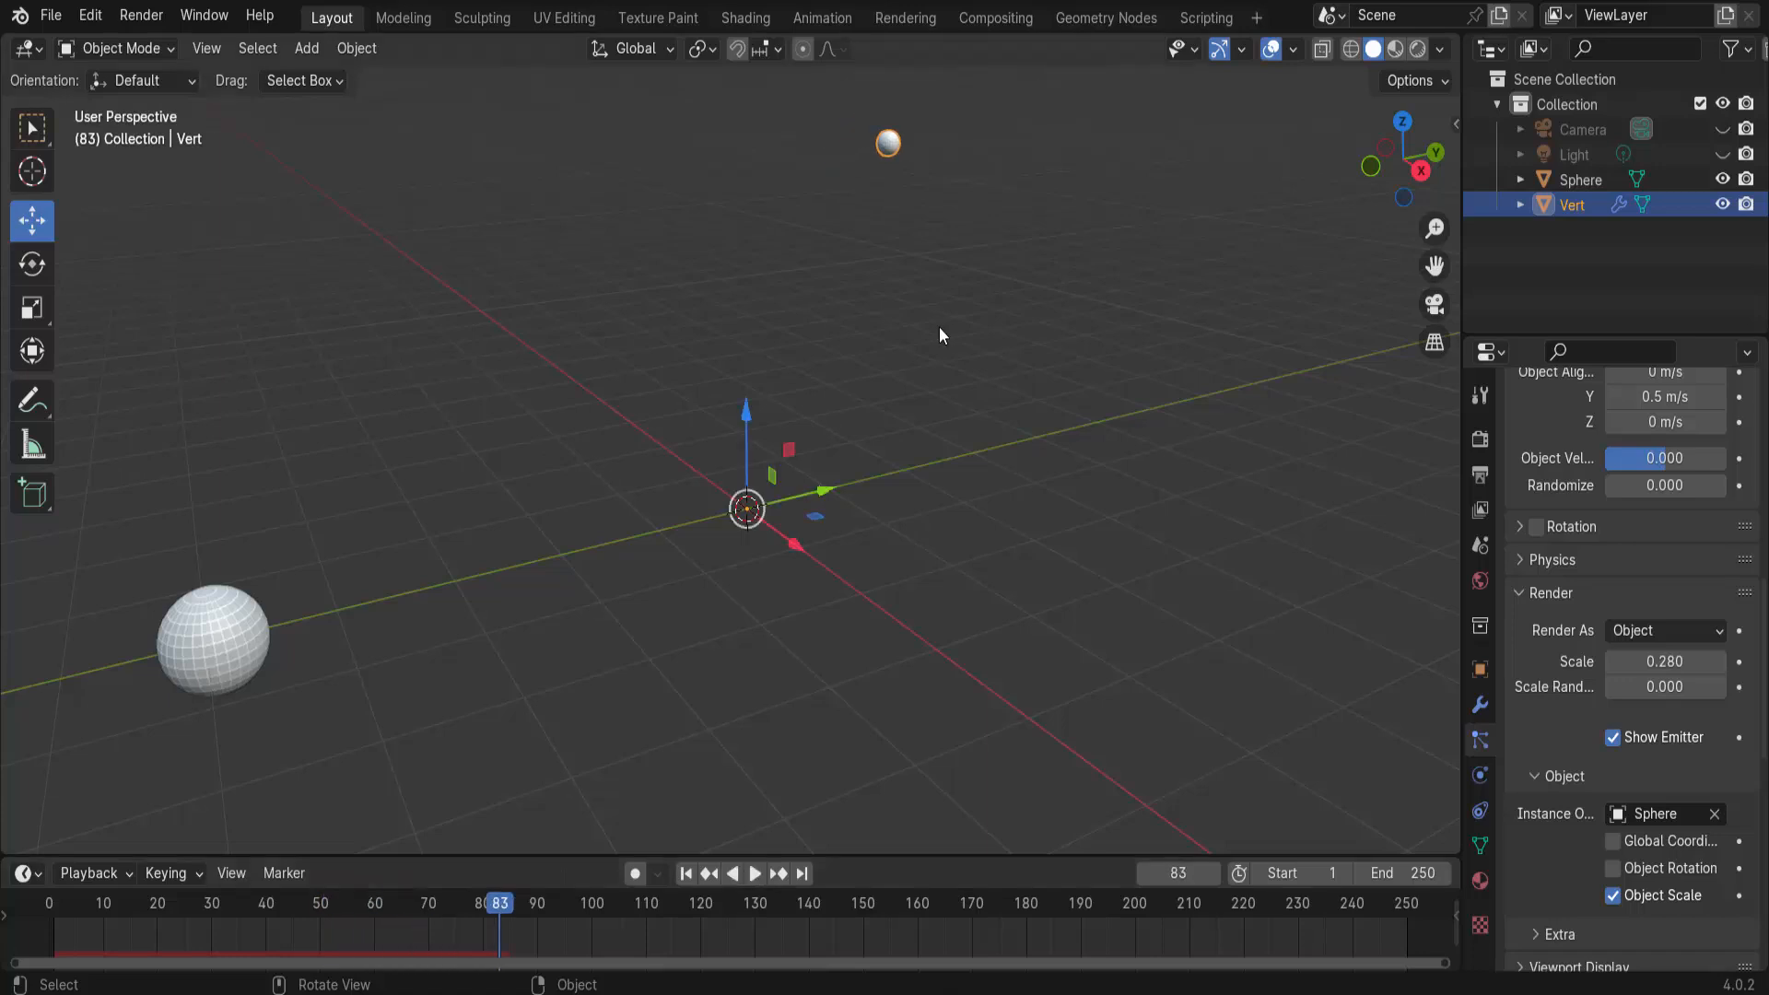
- Give the reference sphere a new material and set its surface shader to Emission
click(245, 632)
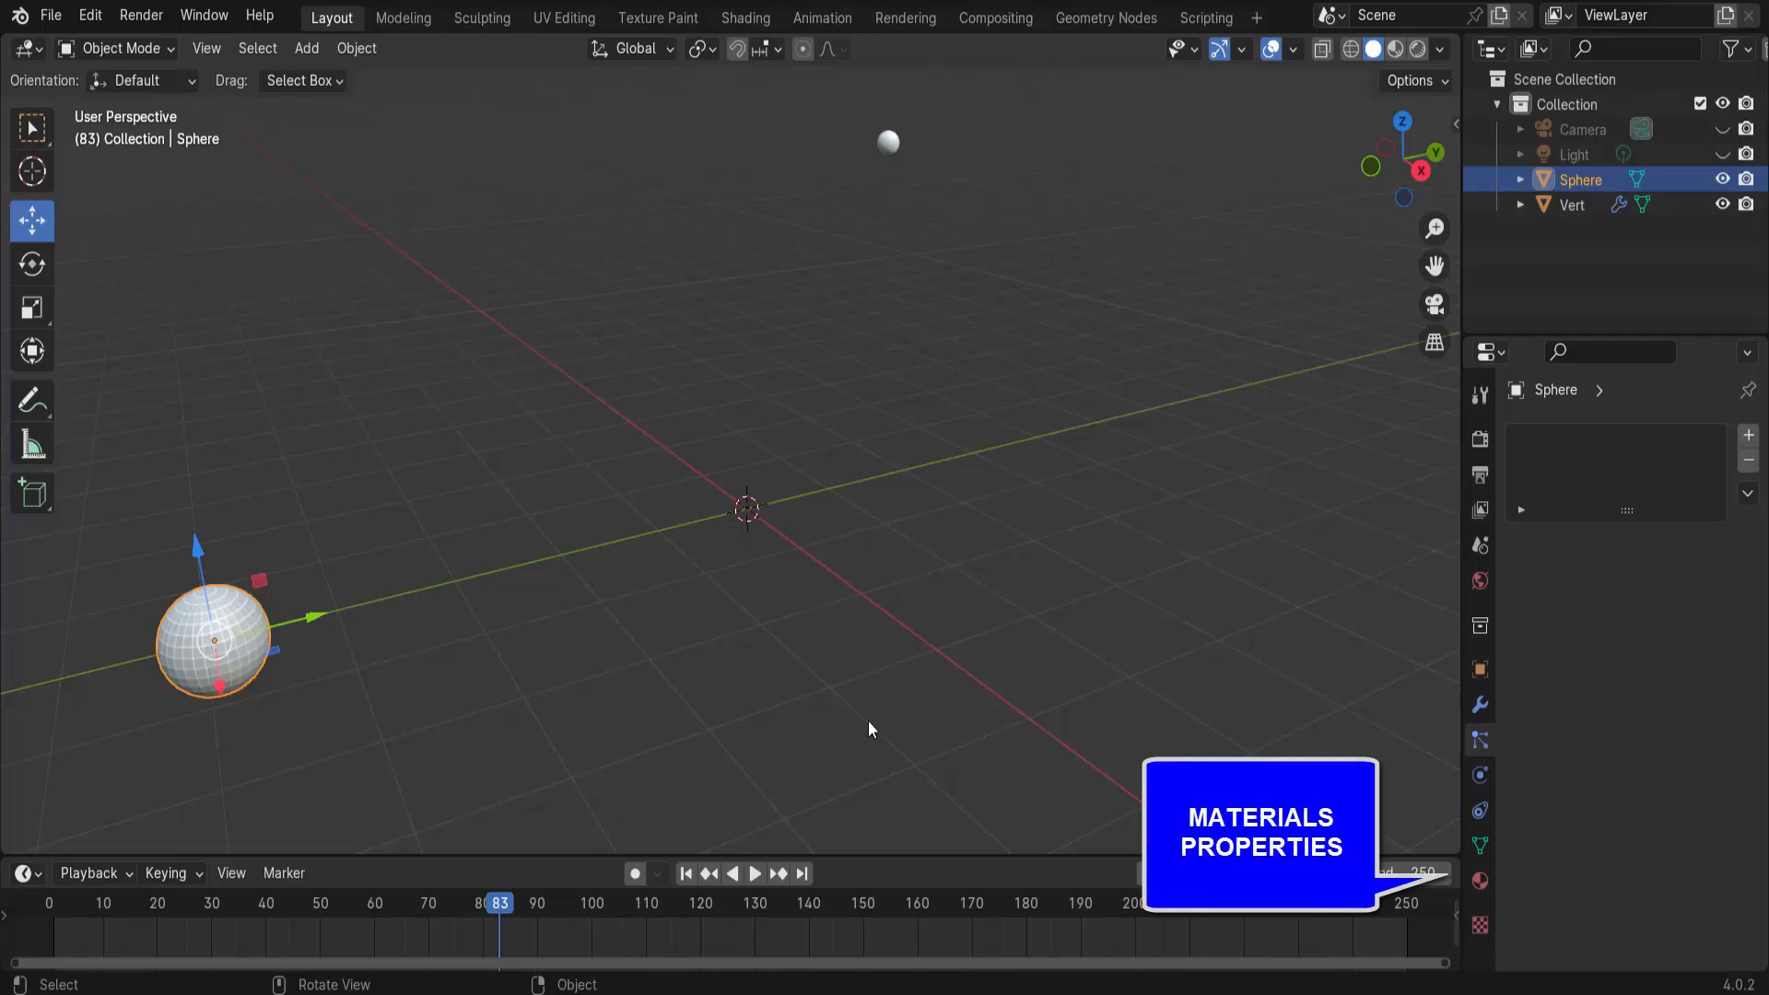
click(1479, 880)
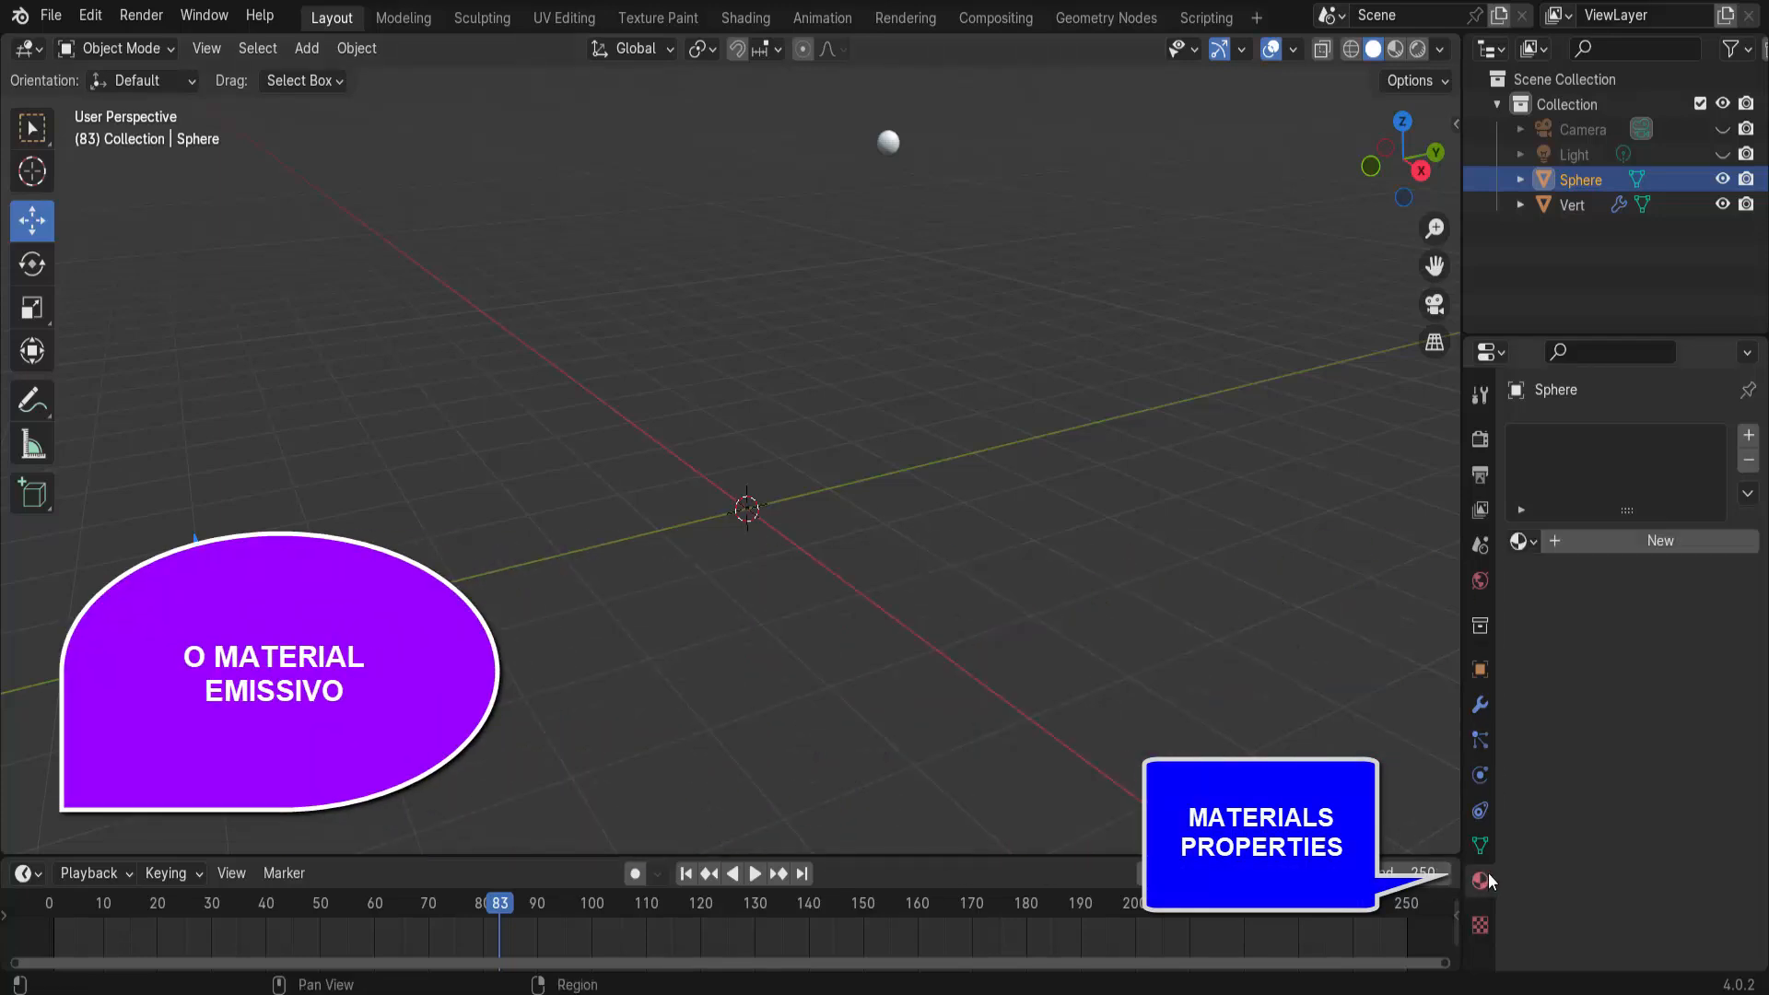
click(1675, 538)
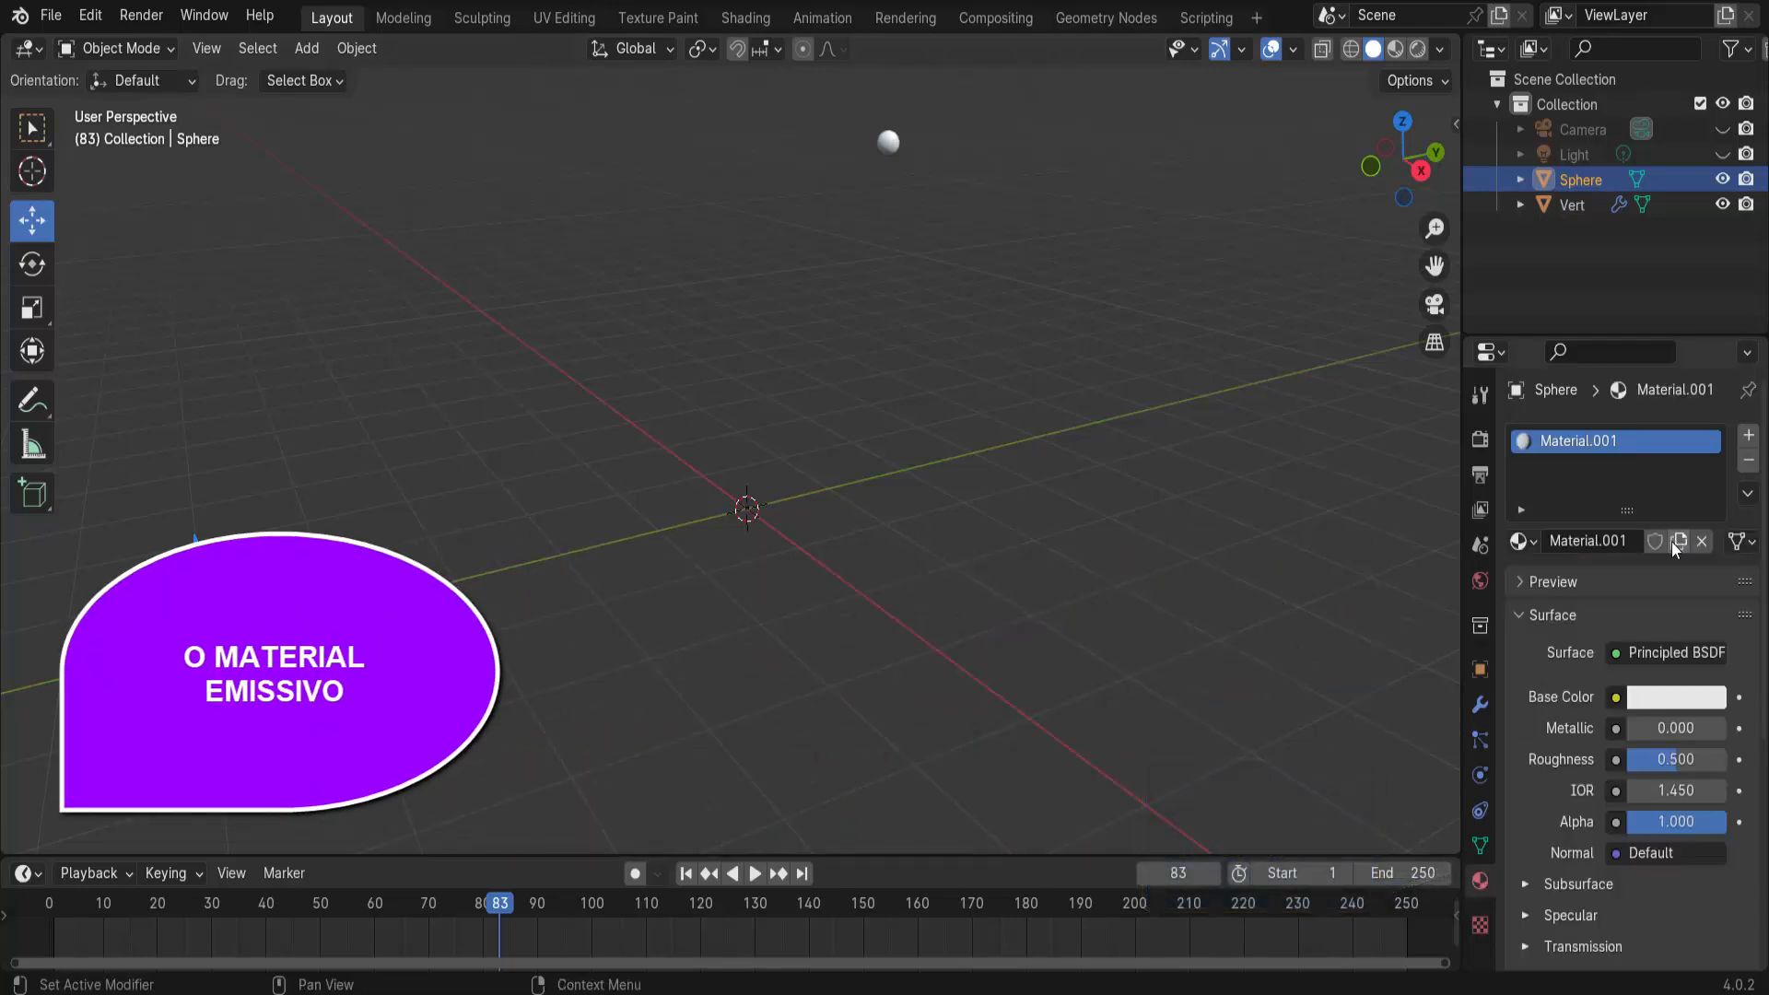
click(1658, 652)
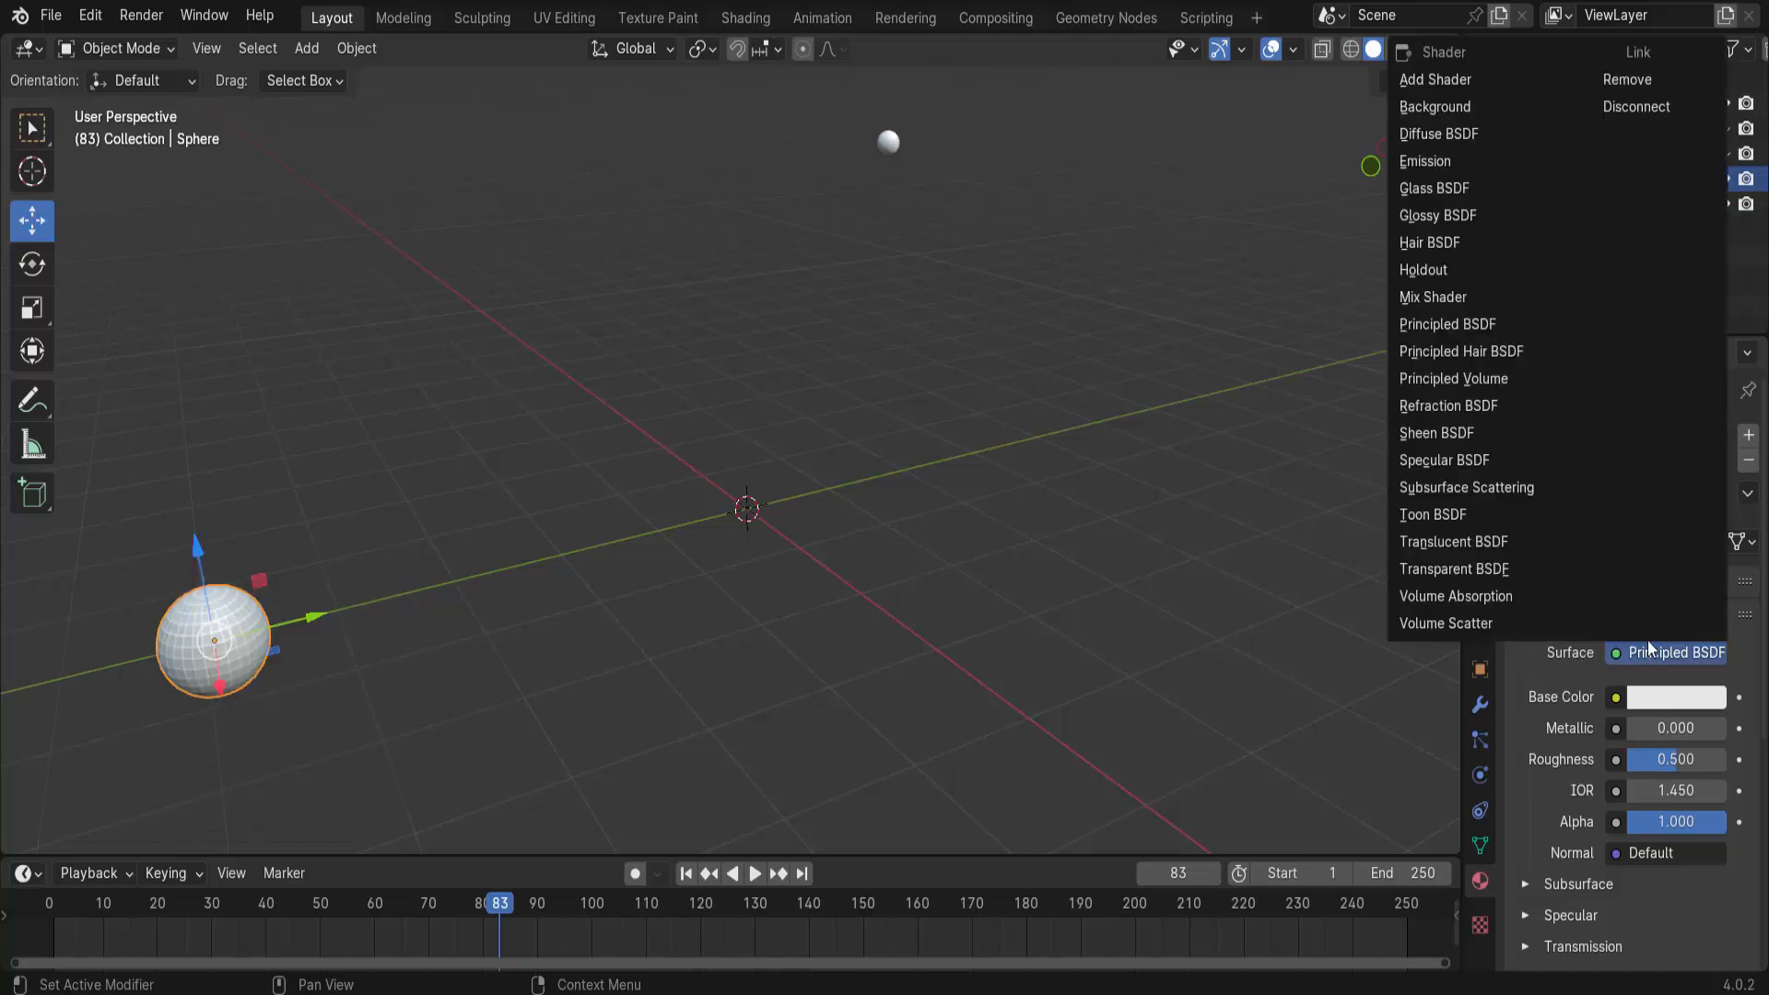
click(1463, 164)
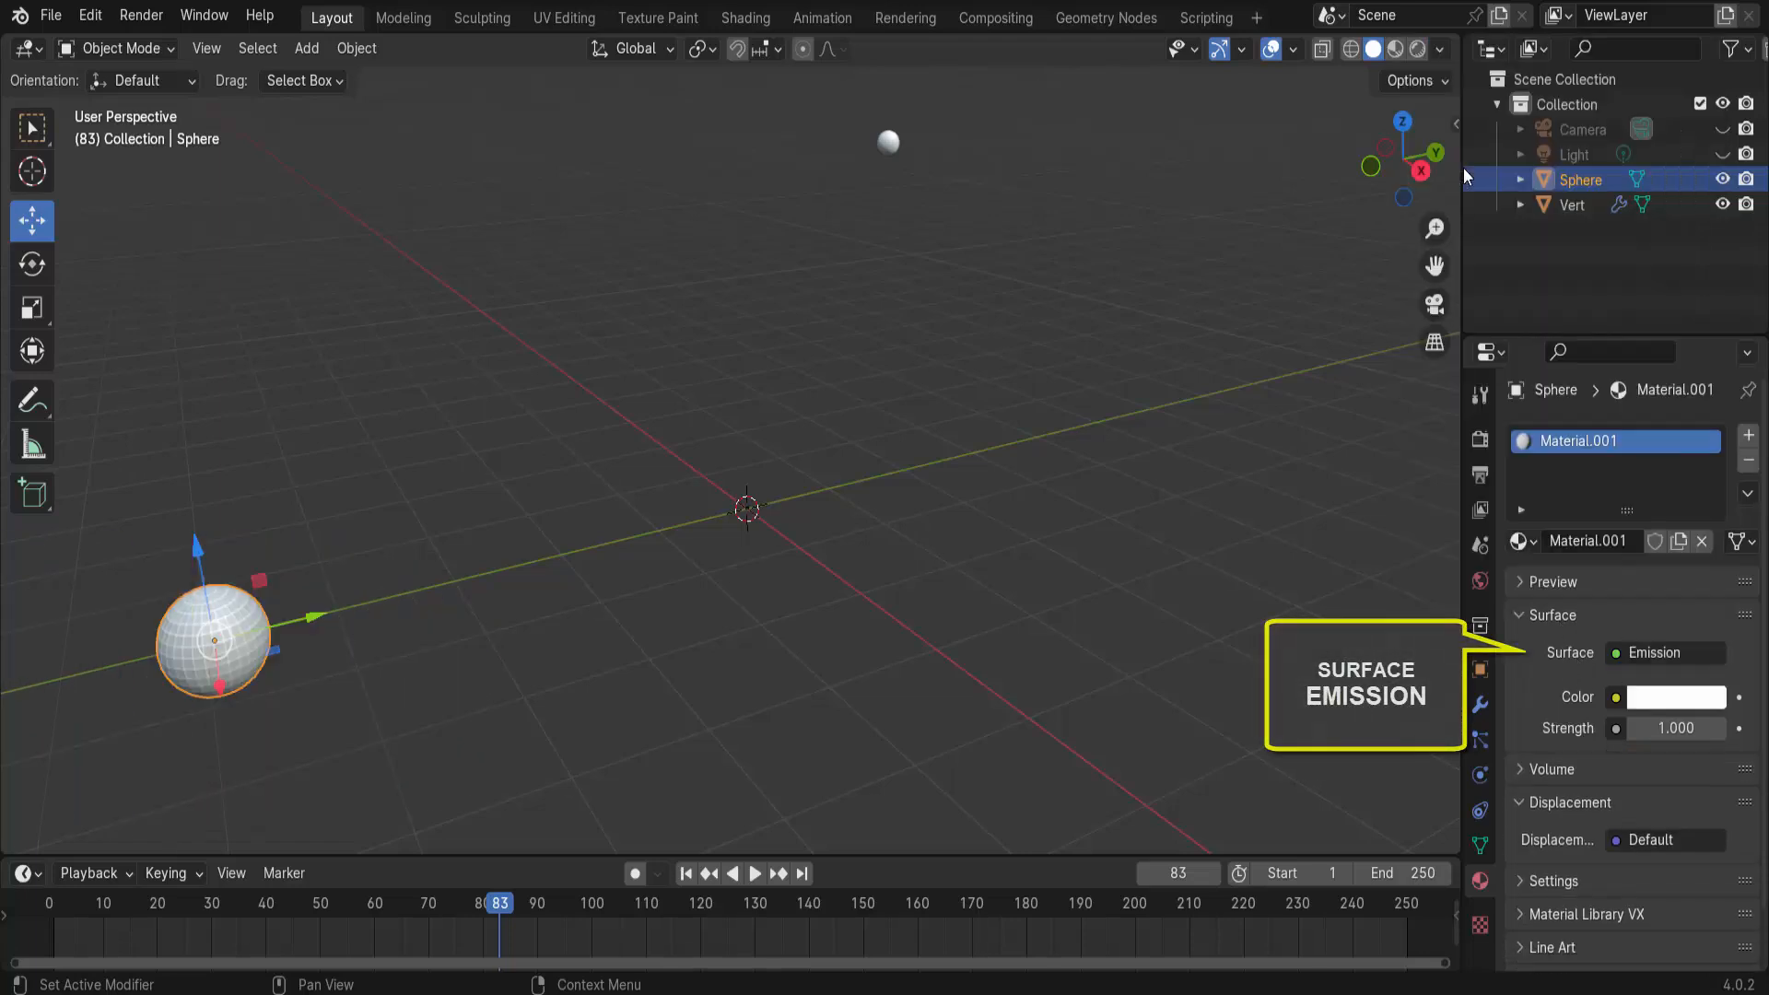
- Set the sphere material's emission color to orange and its strength to 47.400
click(1658, 699)
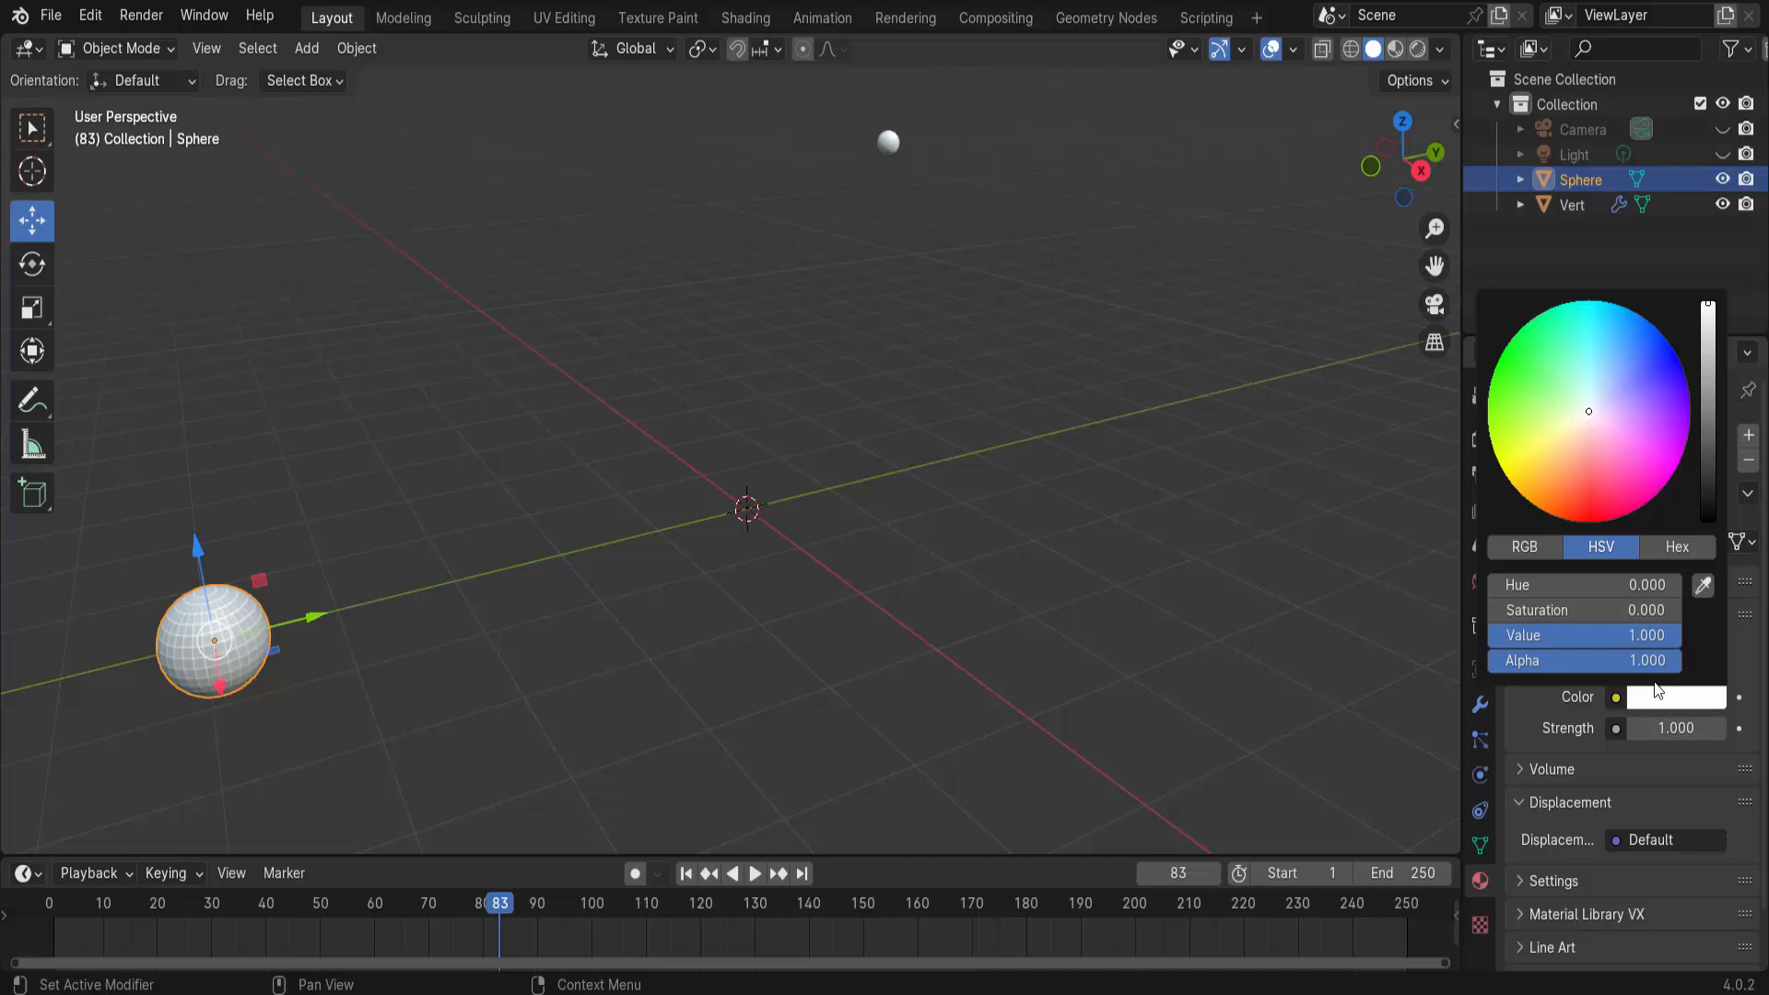
click(1542, 488)
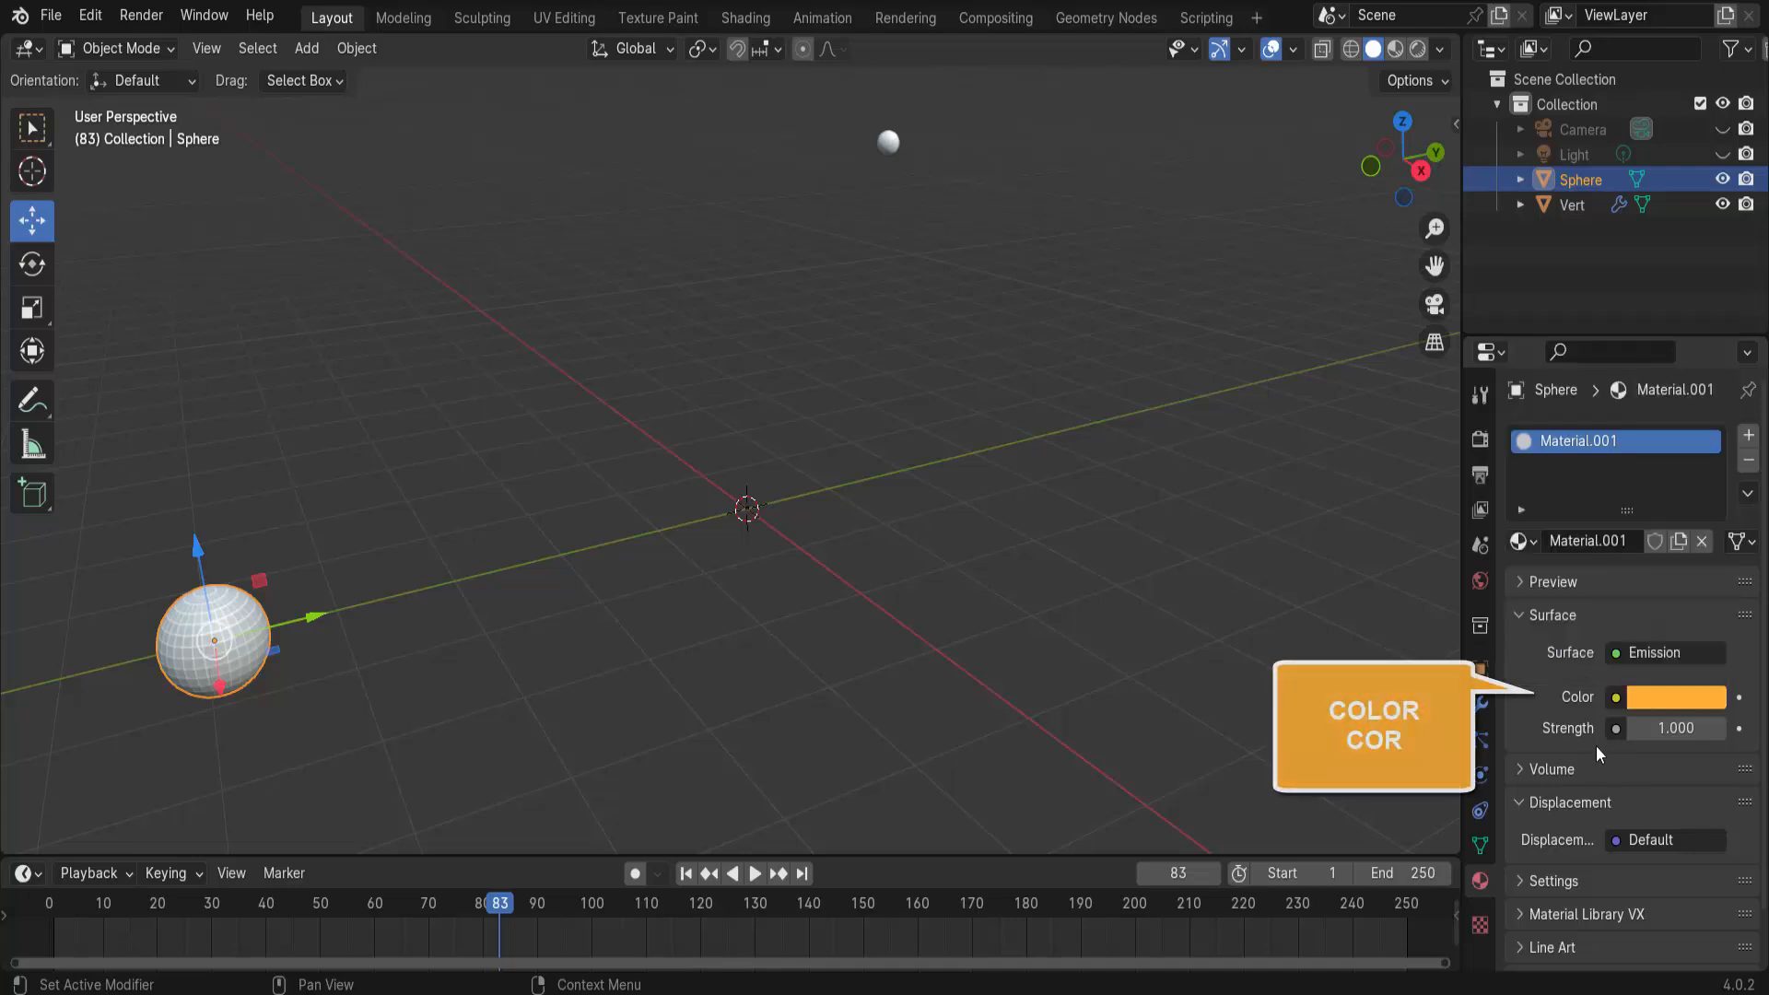
drag(1652, 728, 1764, 728)
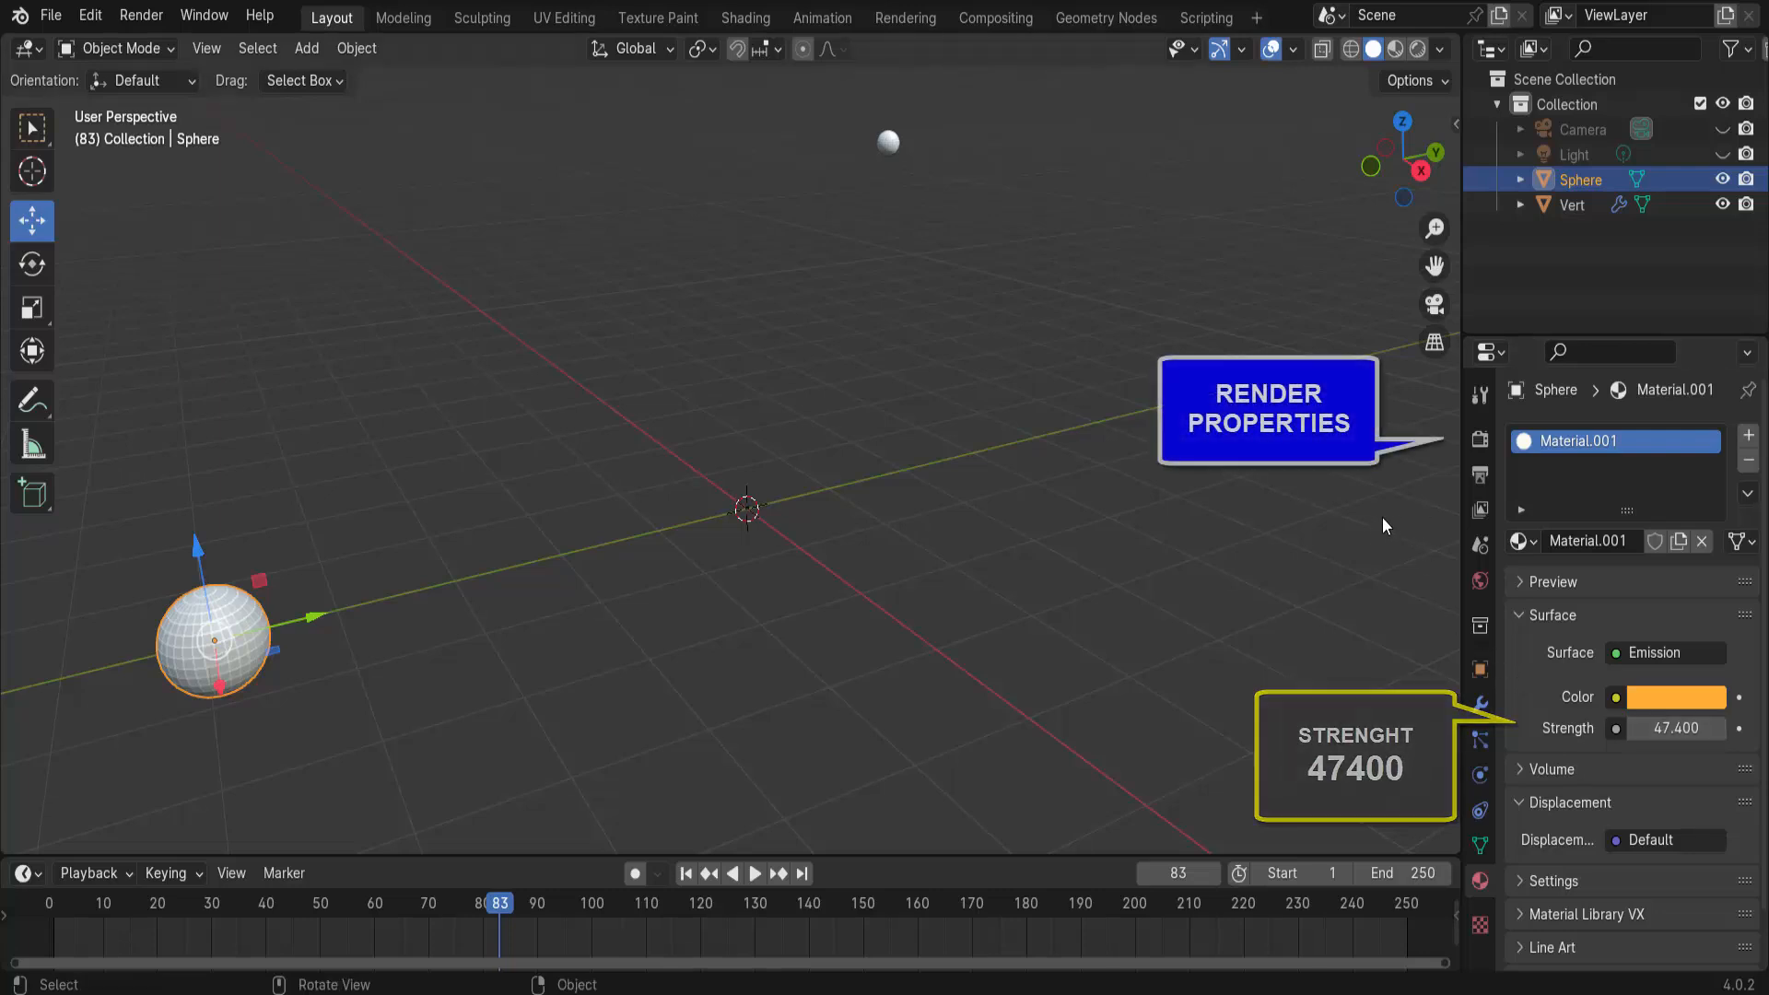
- Switch the scene's render engine to EEVEE
click(1480, 439)
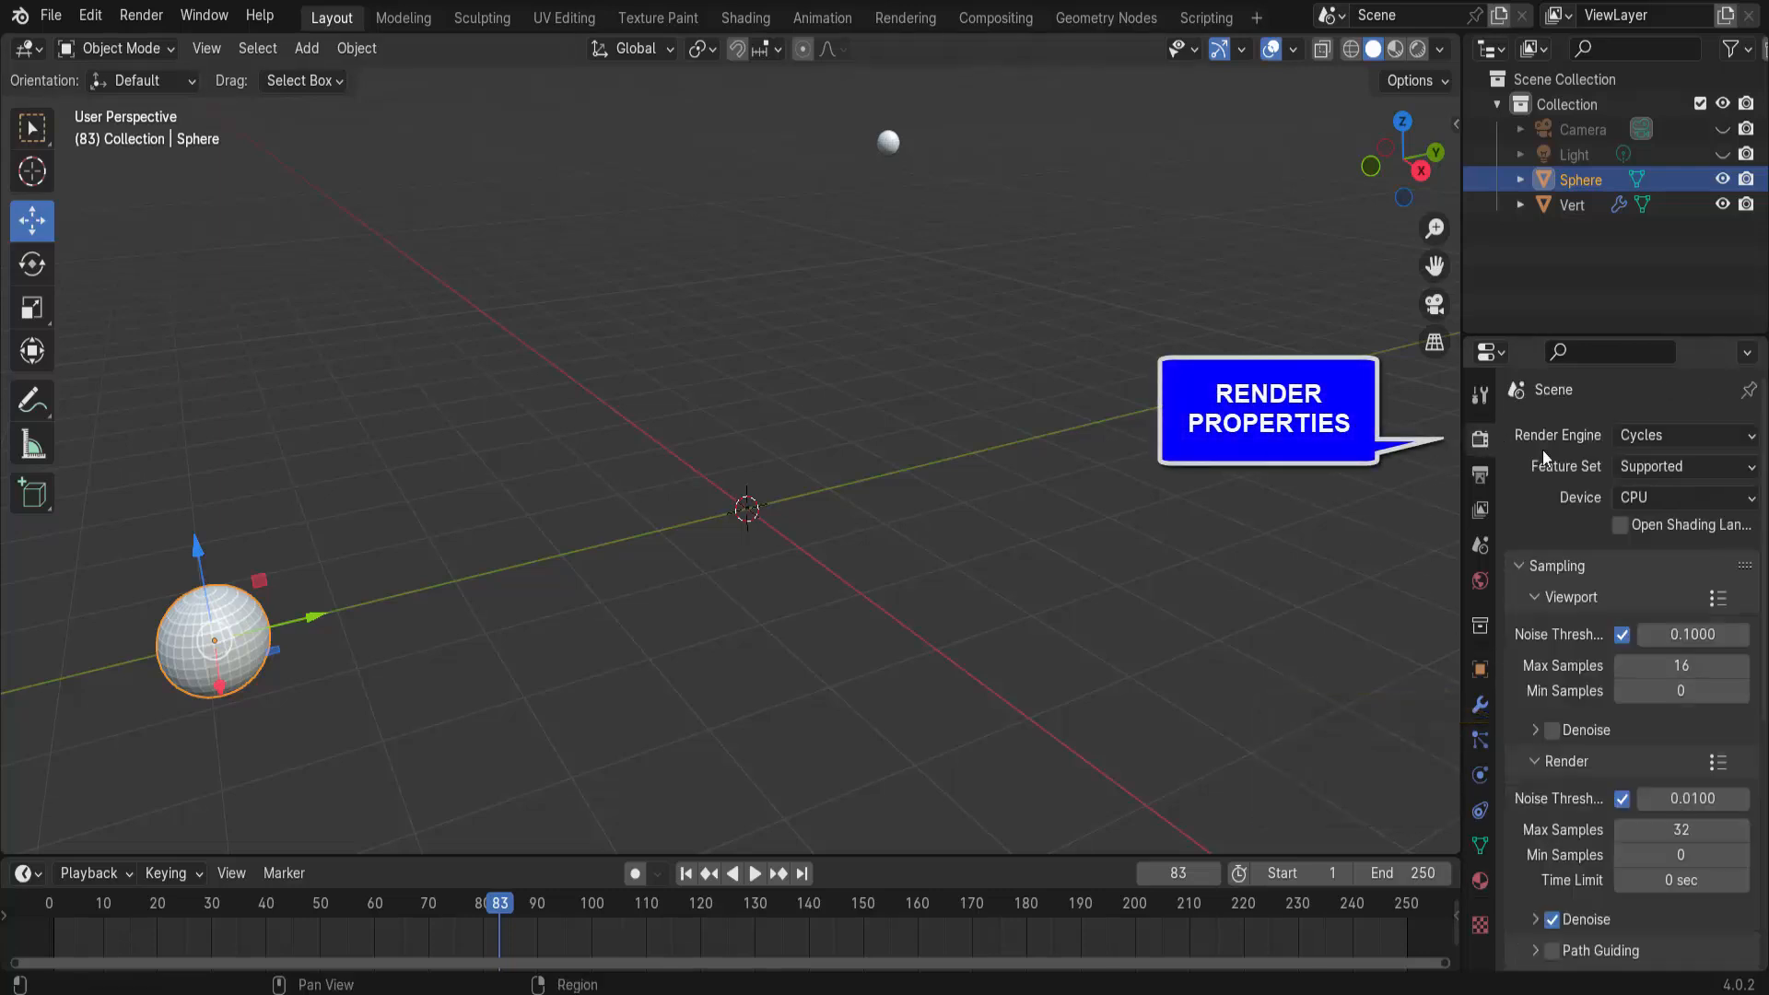
click(1640, 434)
click(1640, 464)
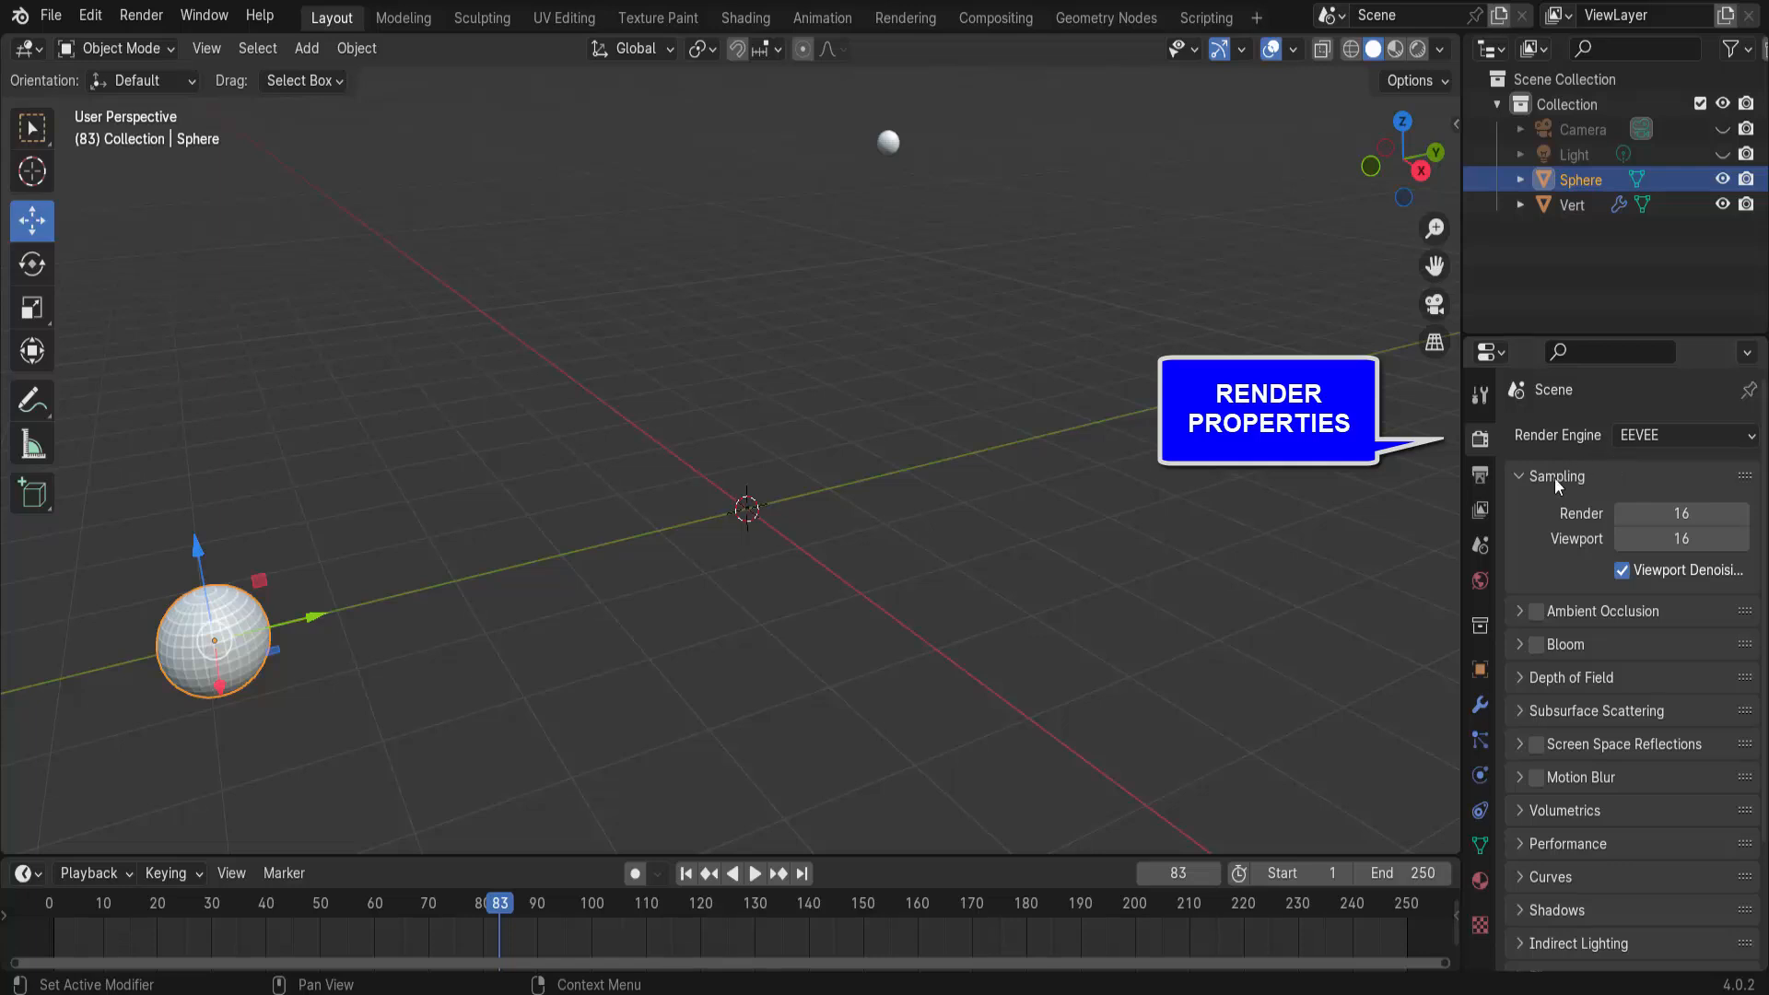
- Enable Bloom in the EEVEE render settings and switch the viewport to Rendered shading
click(1536, 644)
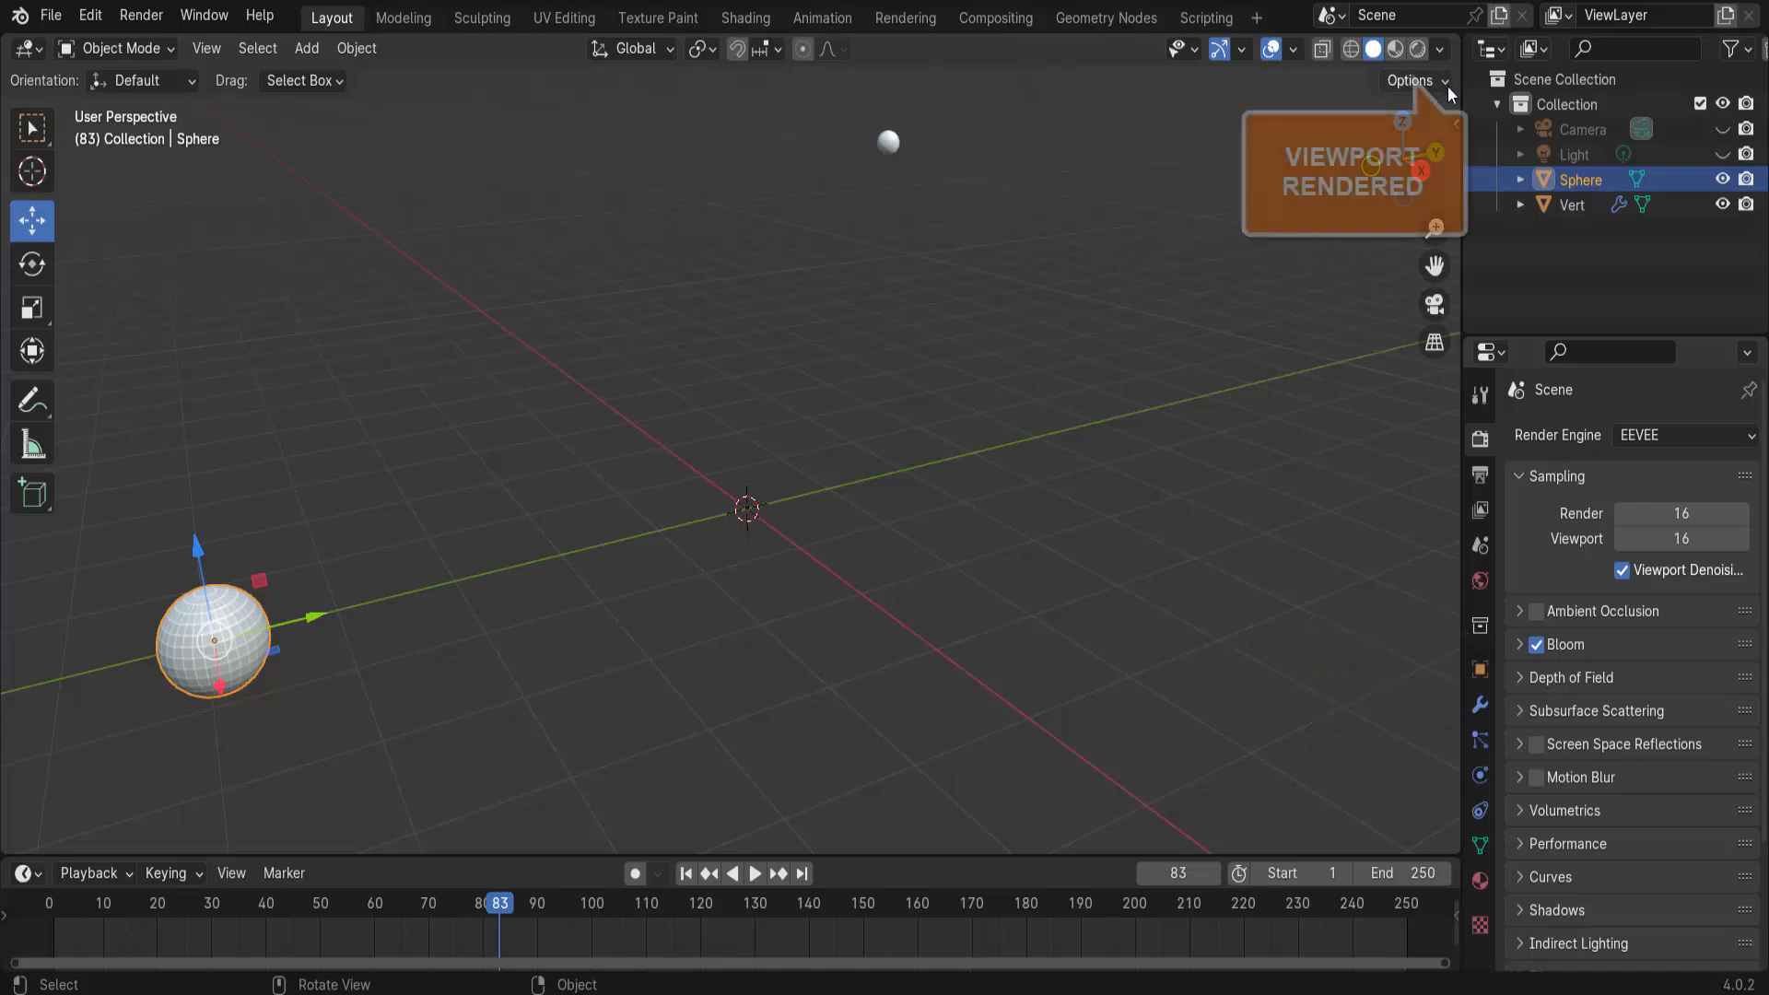
click(1419, 50)
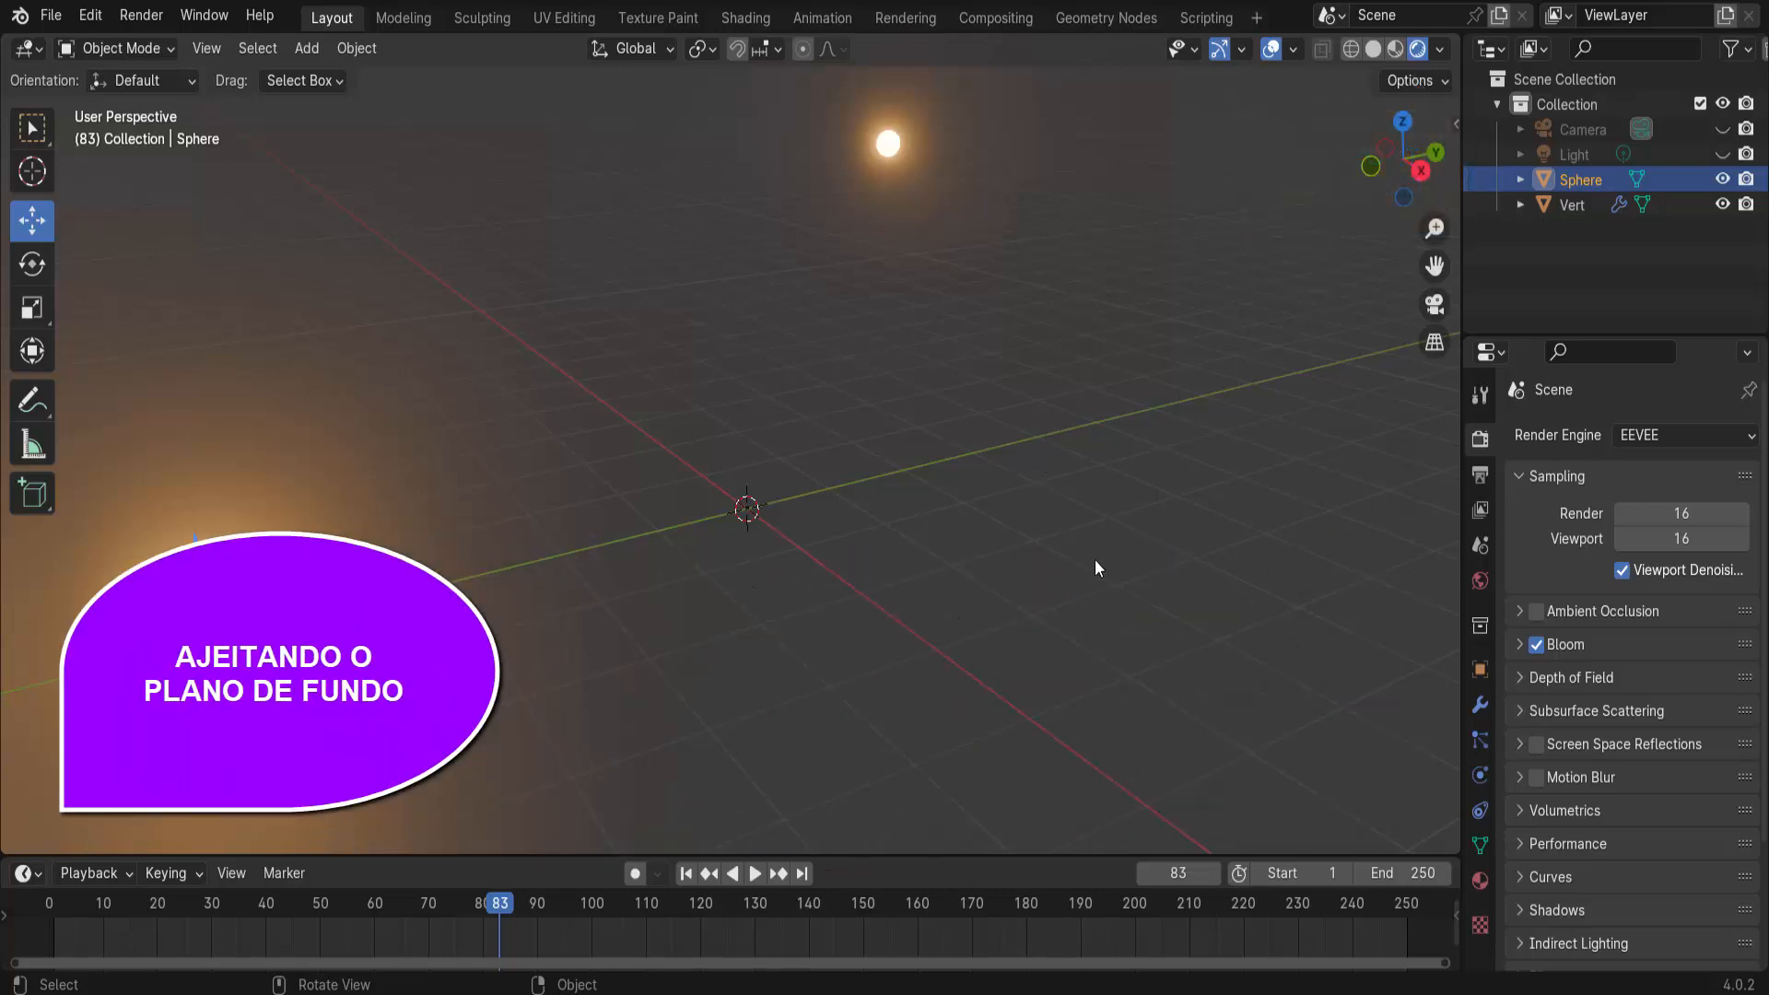
- Set the world background color to black
click(1480, 583)
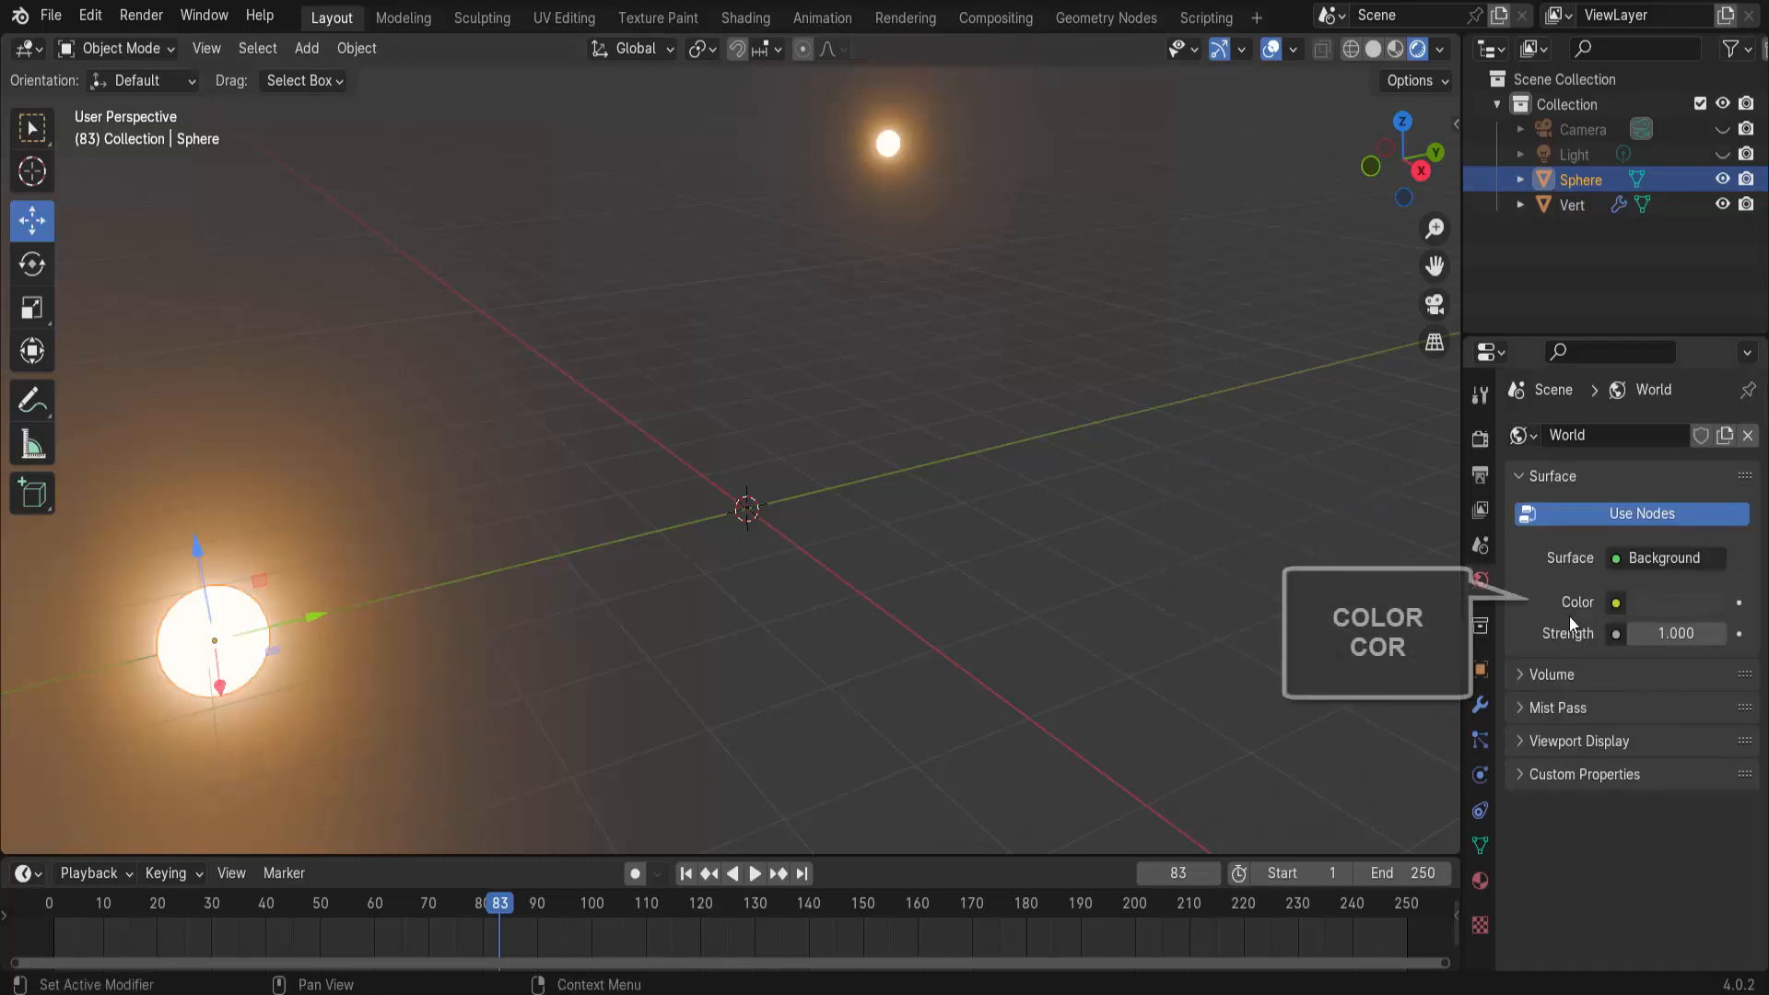
click(1695, 604)
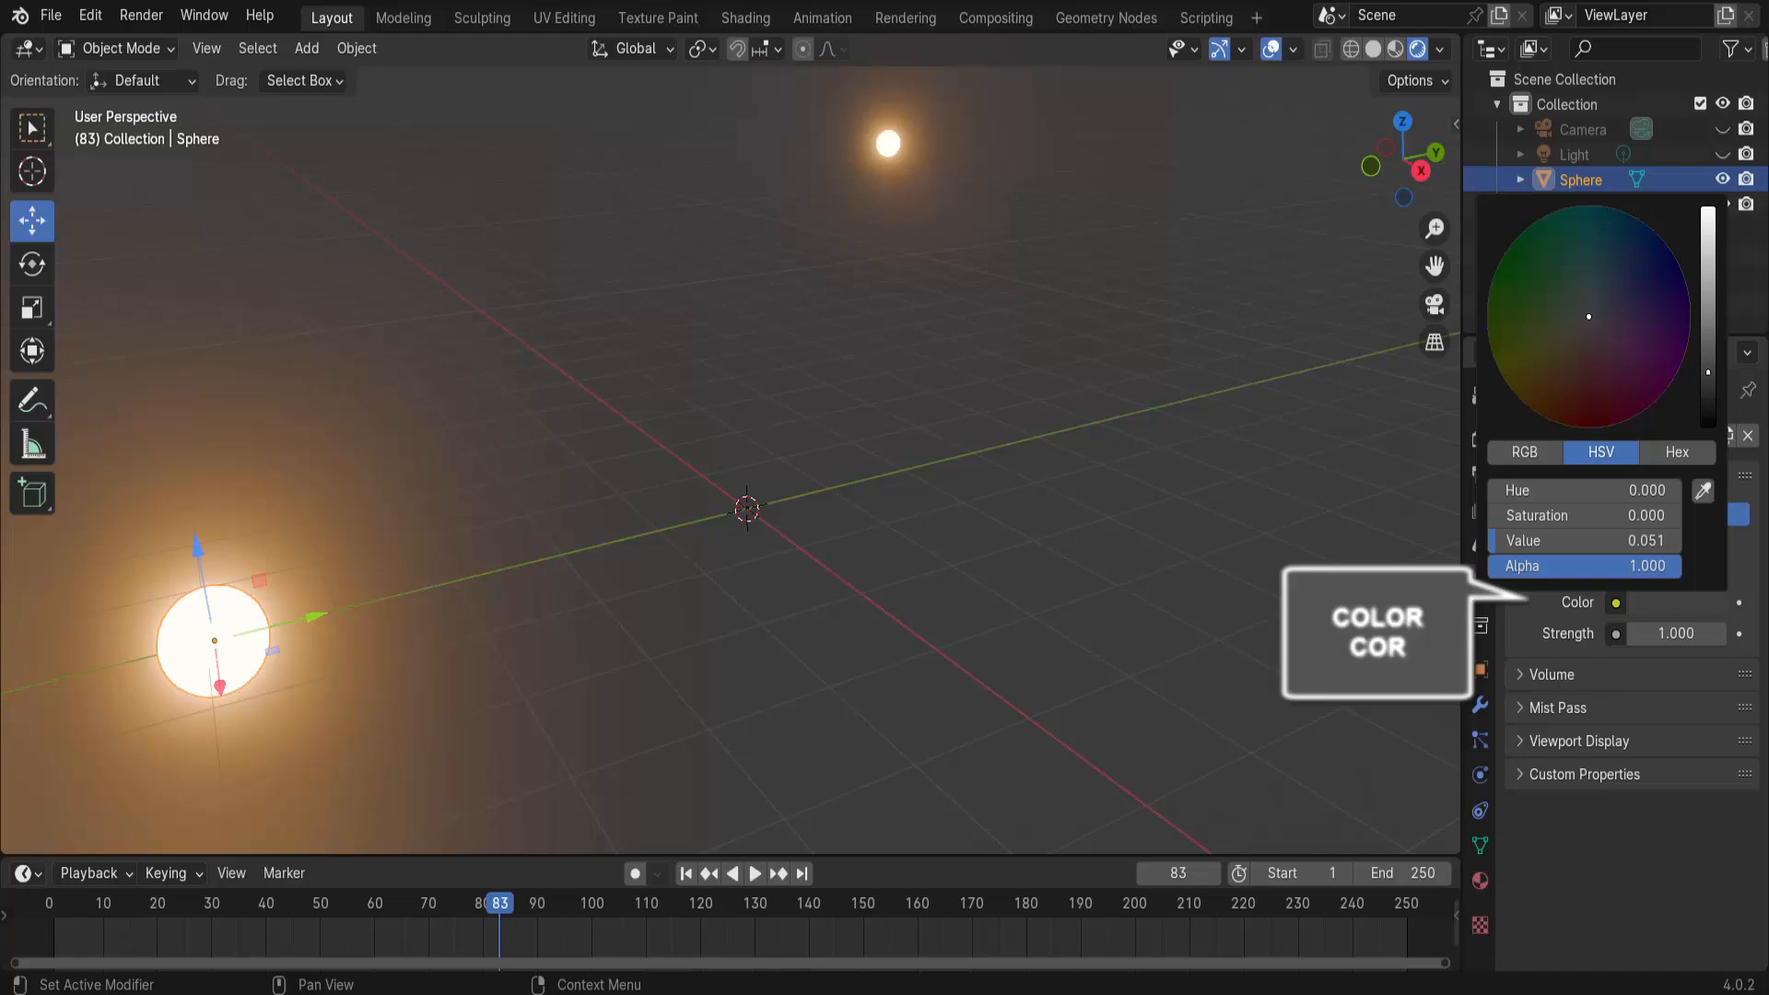
drag(1703, 396, 1706, 428)
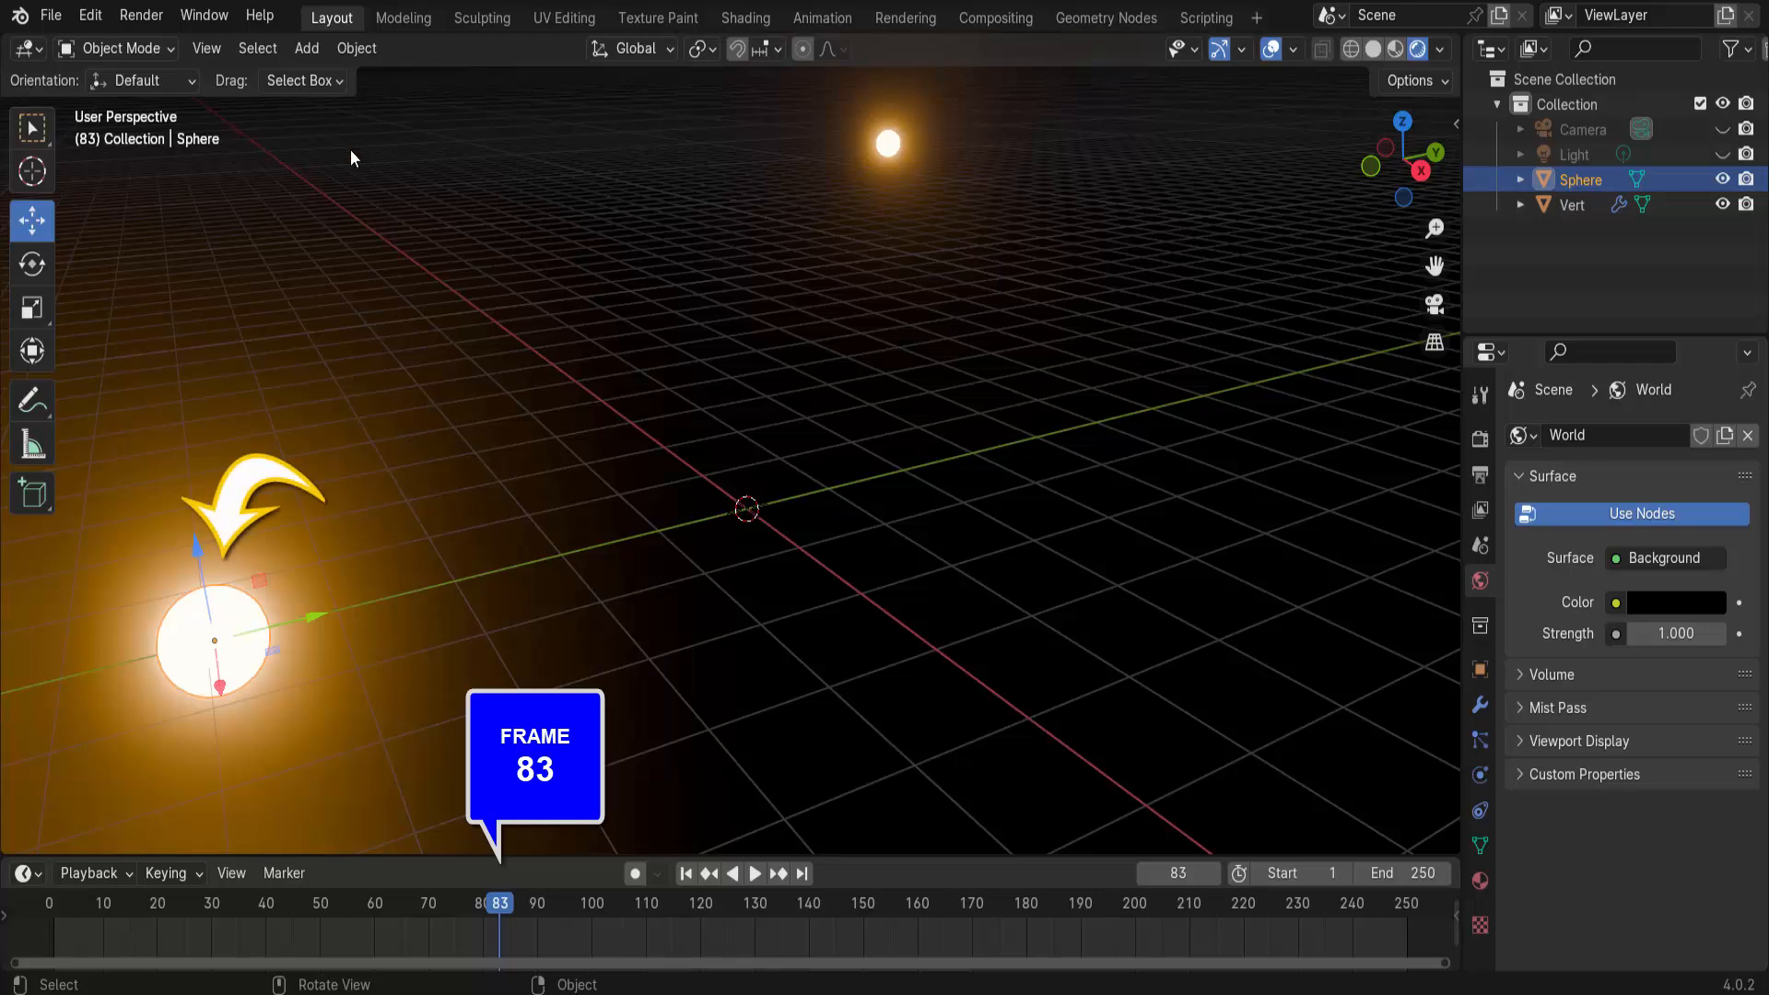
- Apply the Quick Explode effect to the reference sphere at frame 83
click(359, 50)
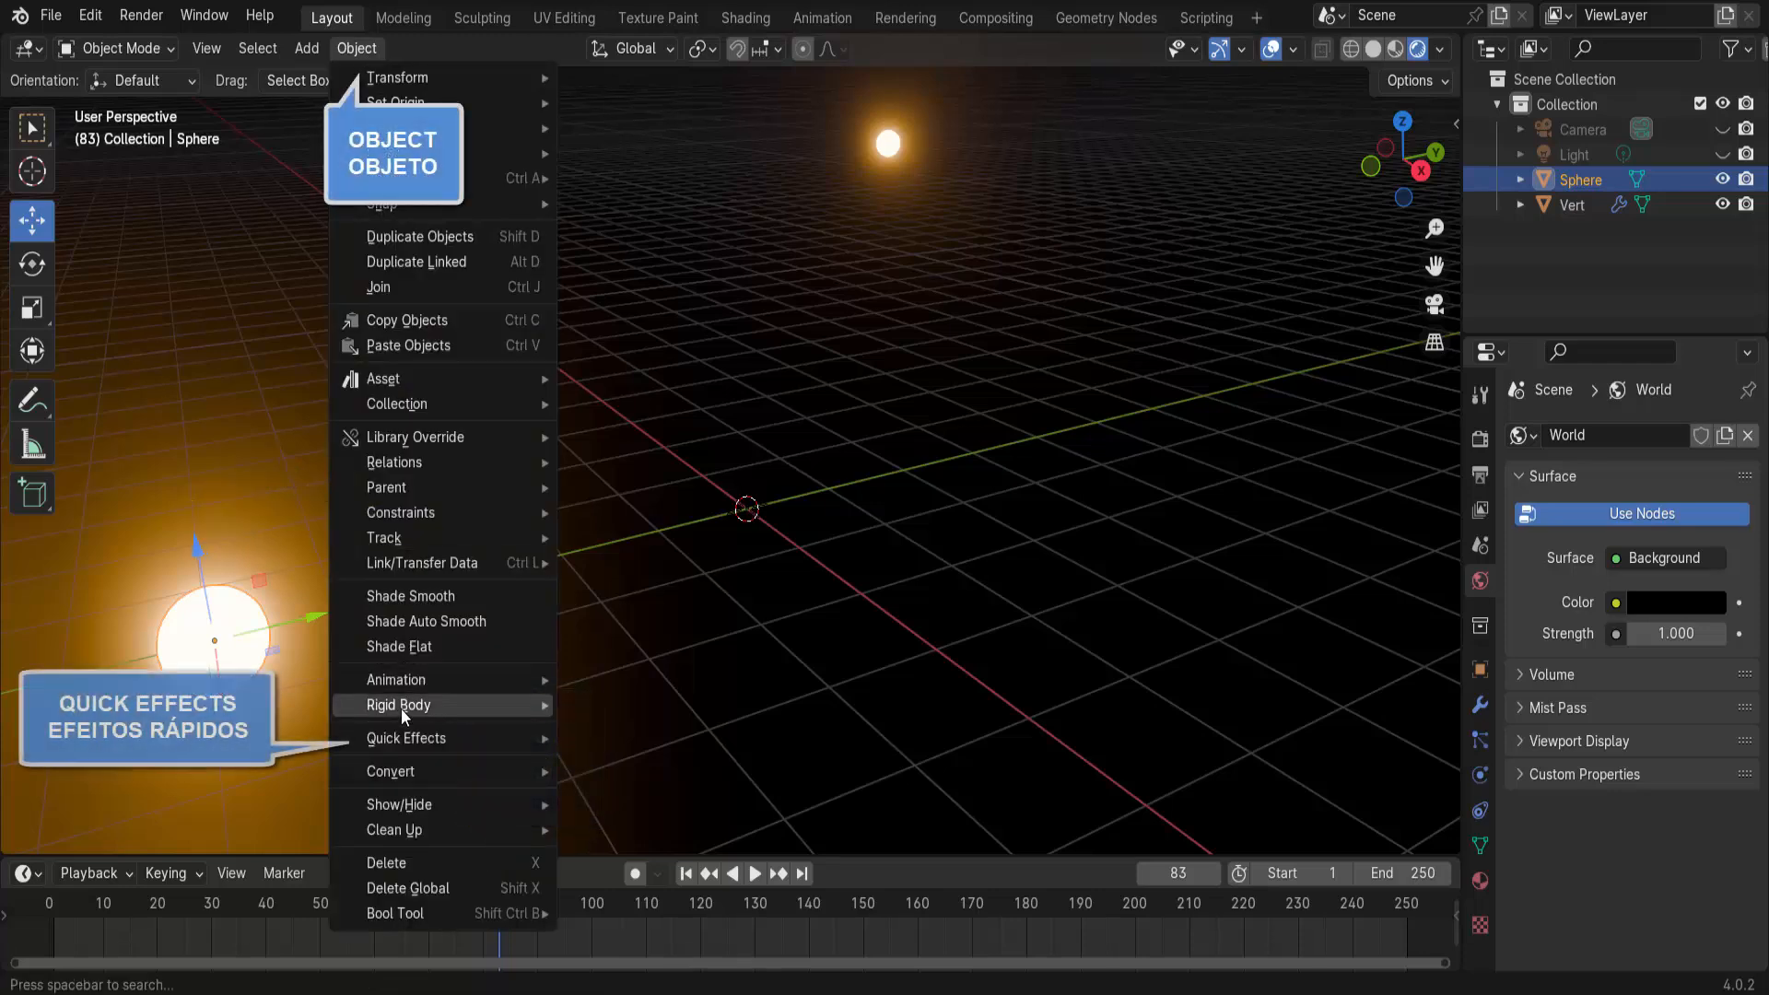
mouse_move(398, 733)
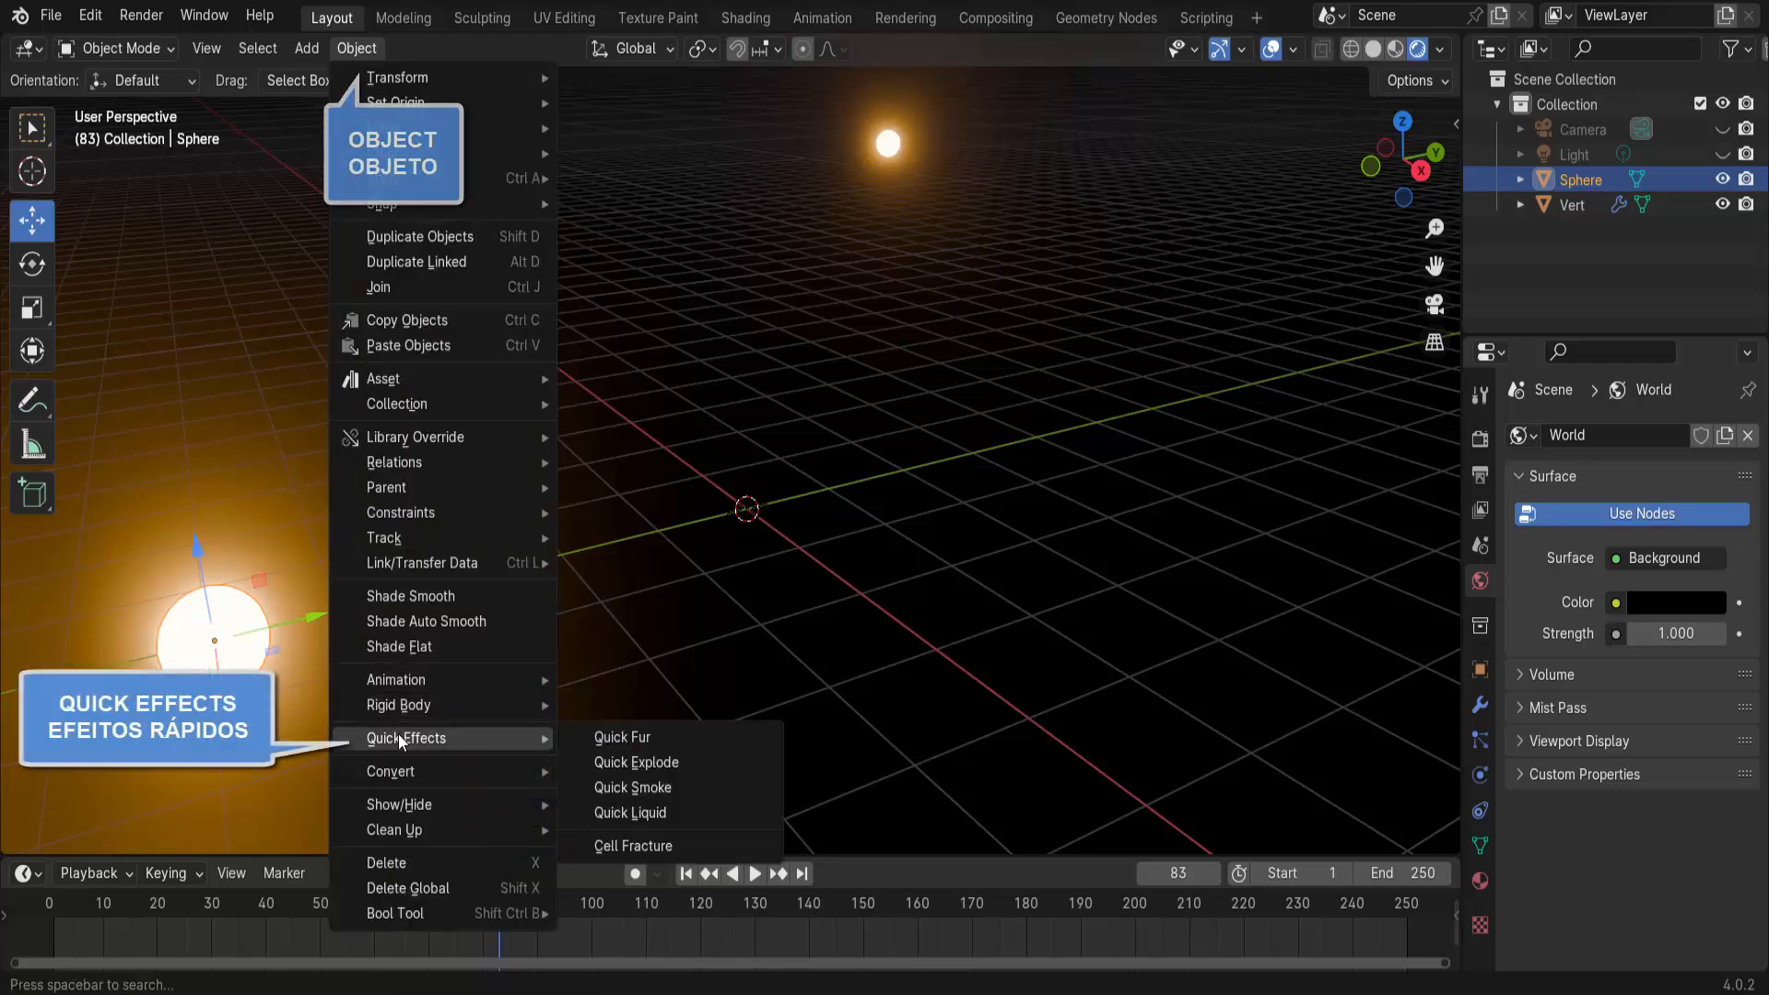
click(666, 762)
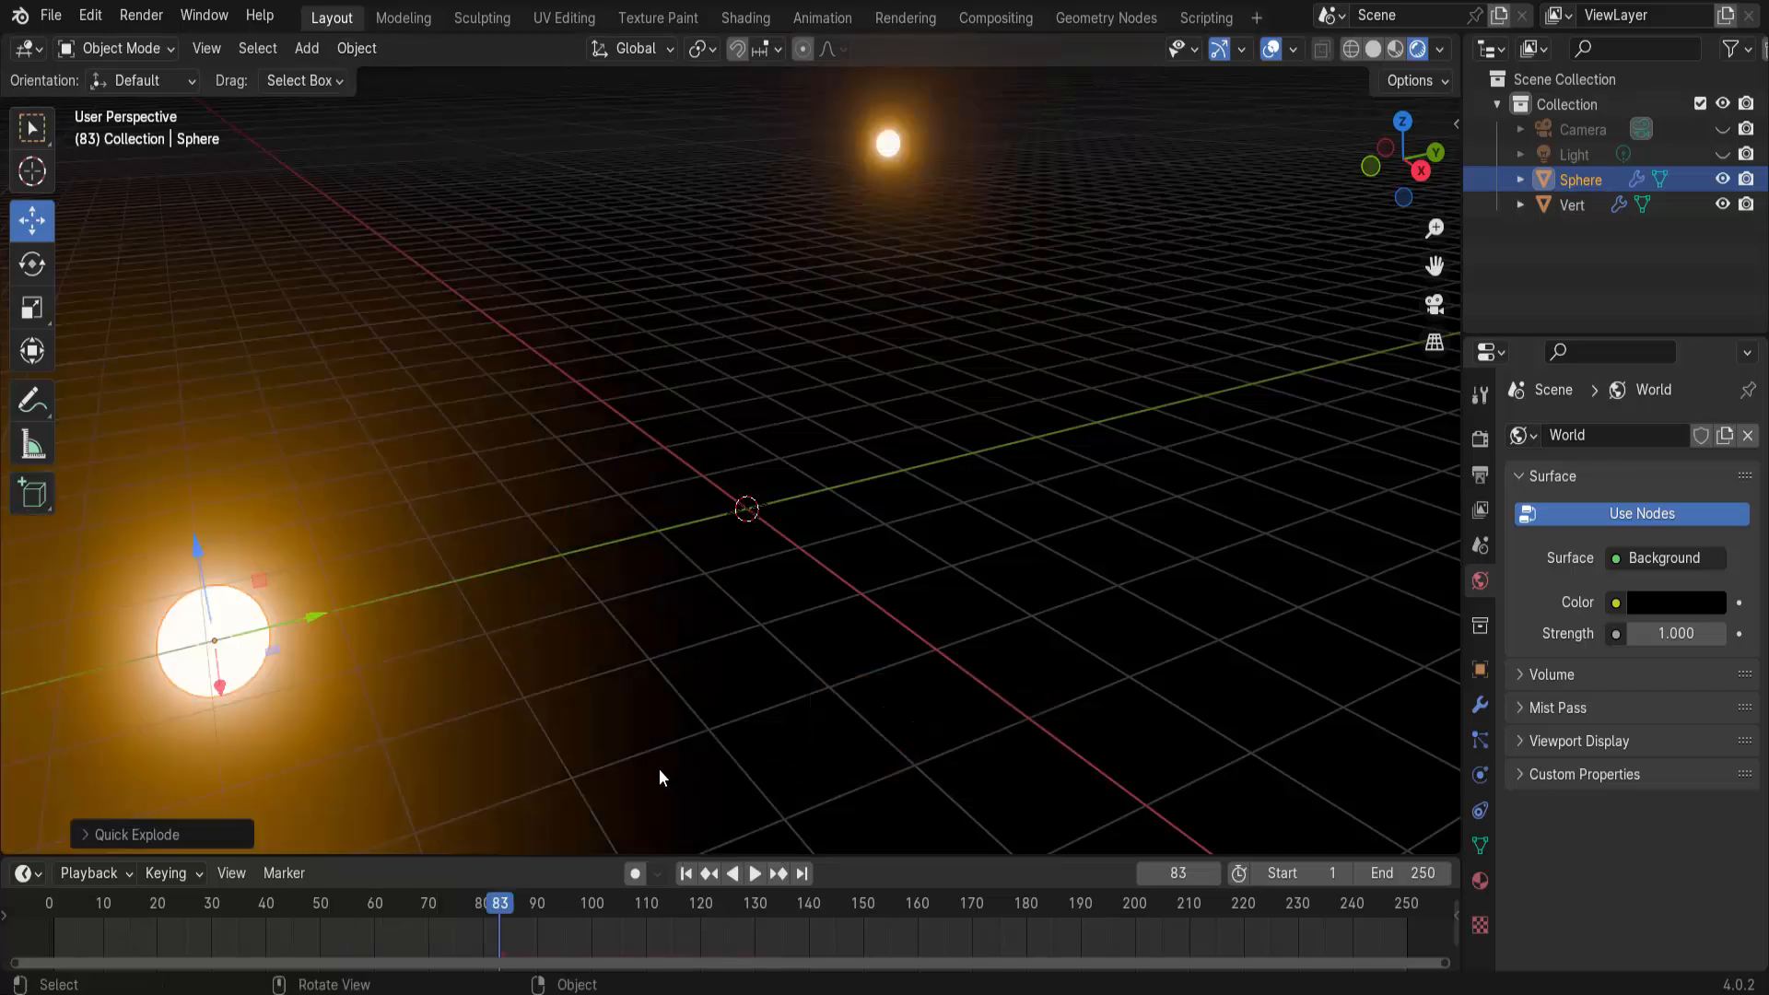
- Play the animation from frame 1 to about frame 105 to check the explosion, and return to frame 1
click(685, 873)
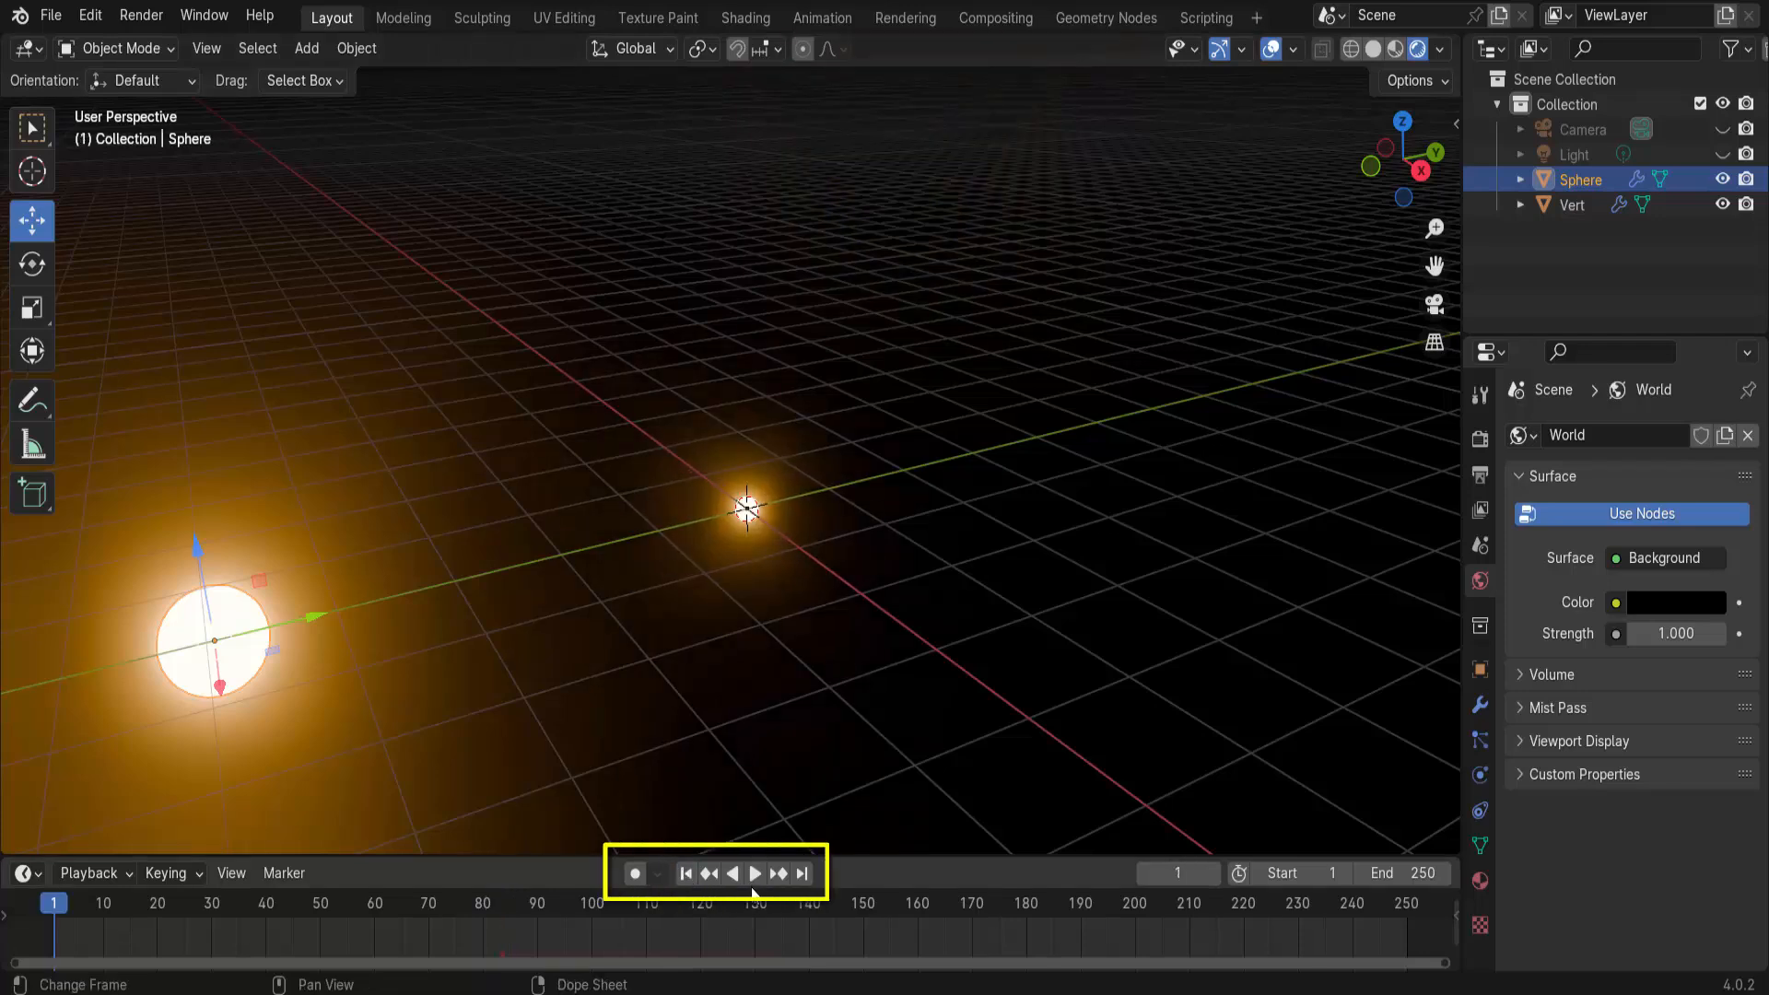
click(756, 875)
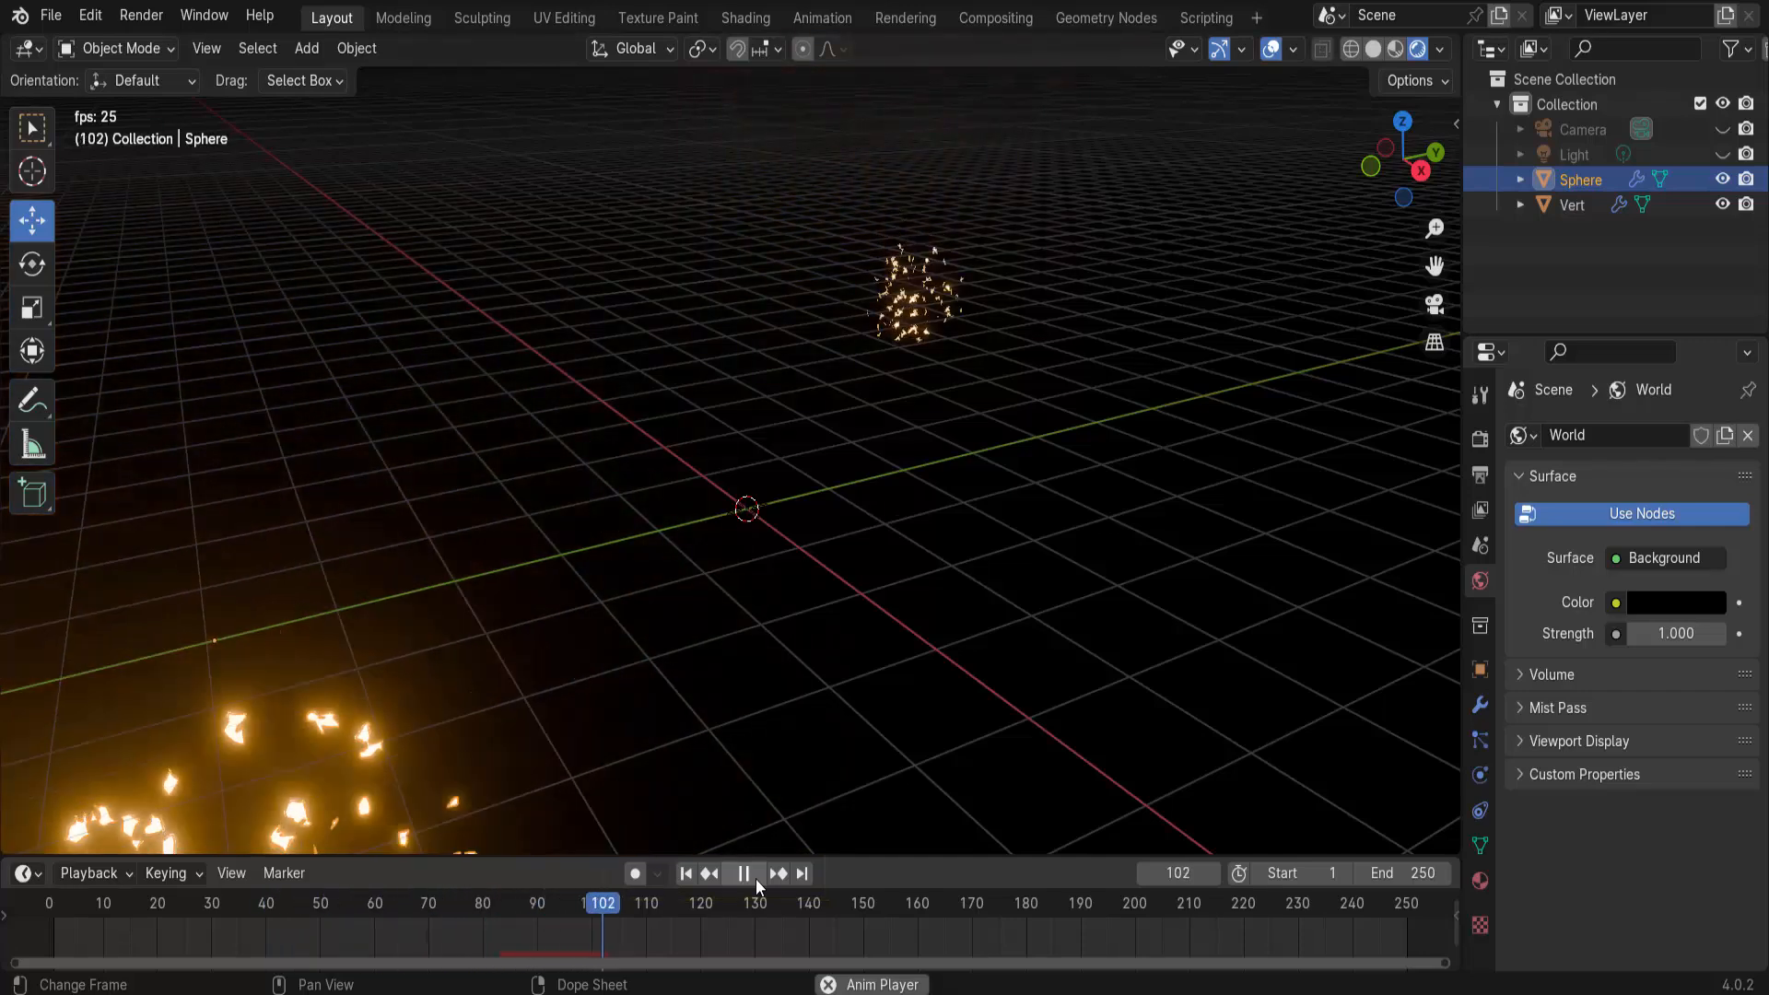
click(756, 877)
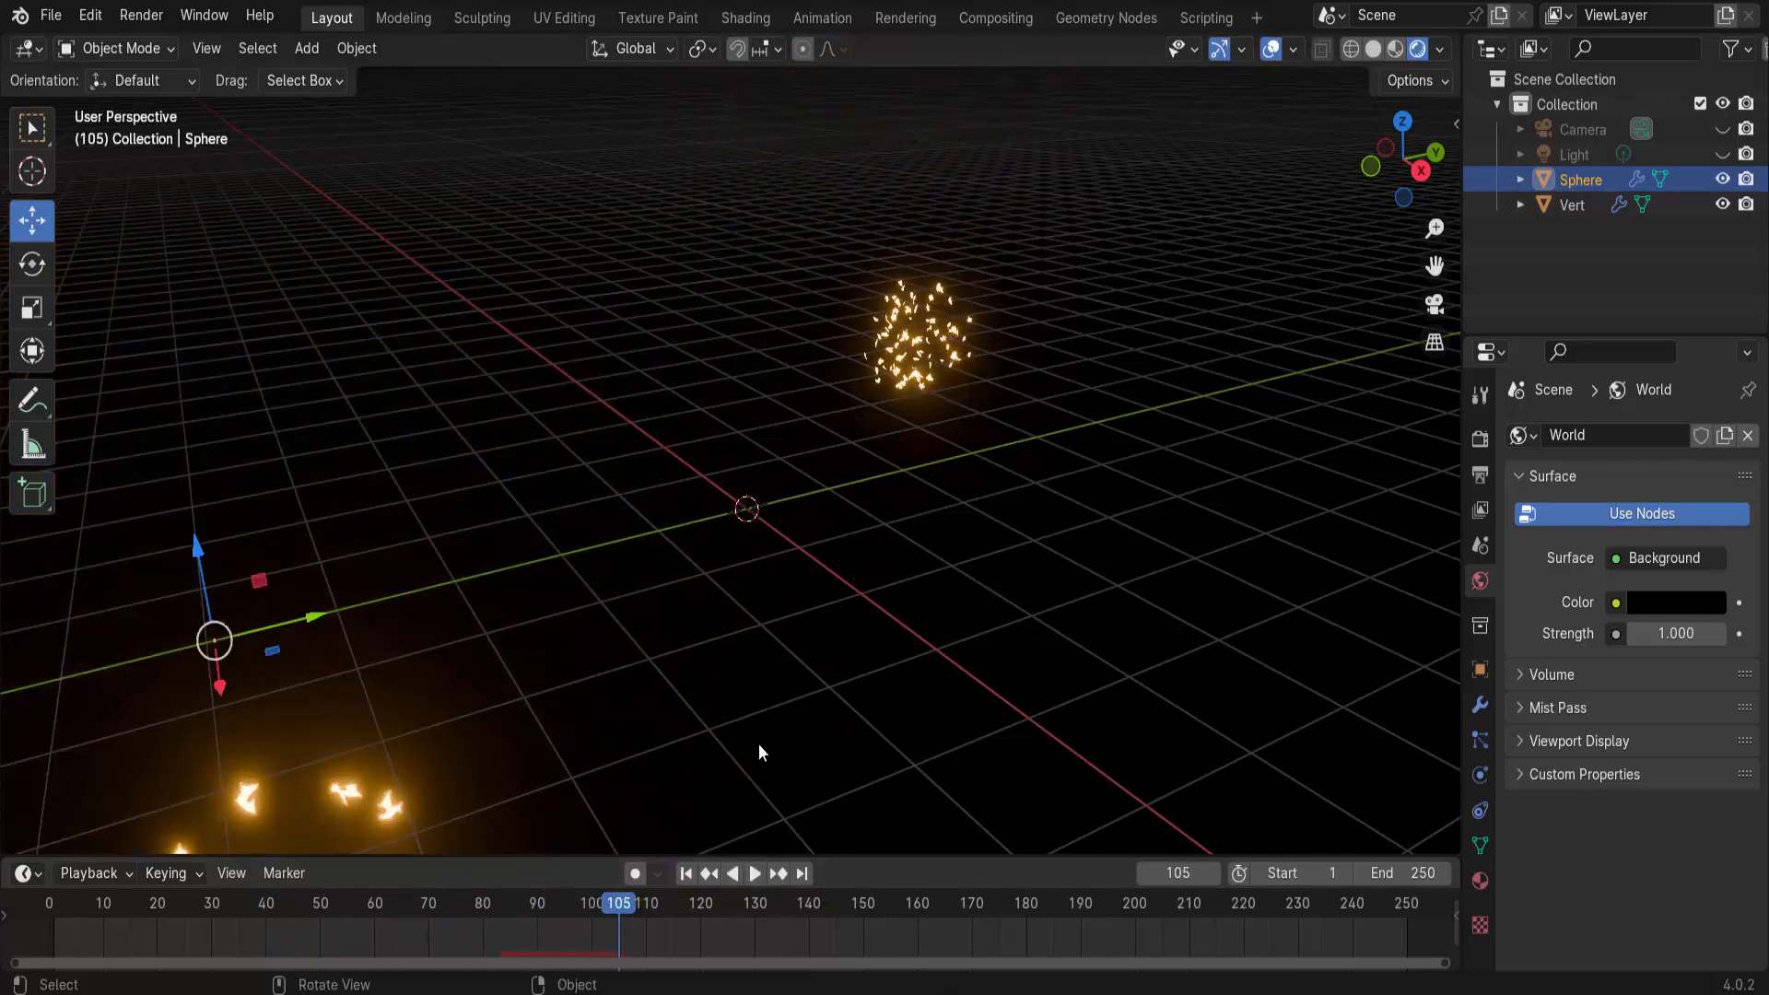
click(686, 874)
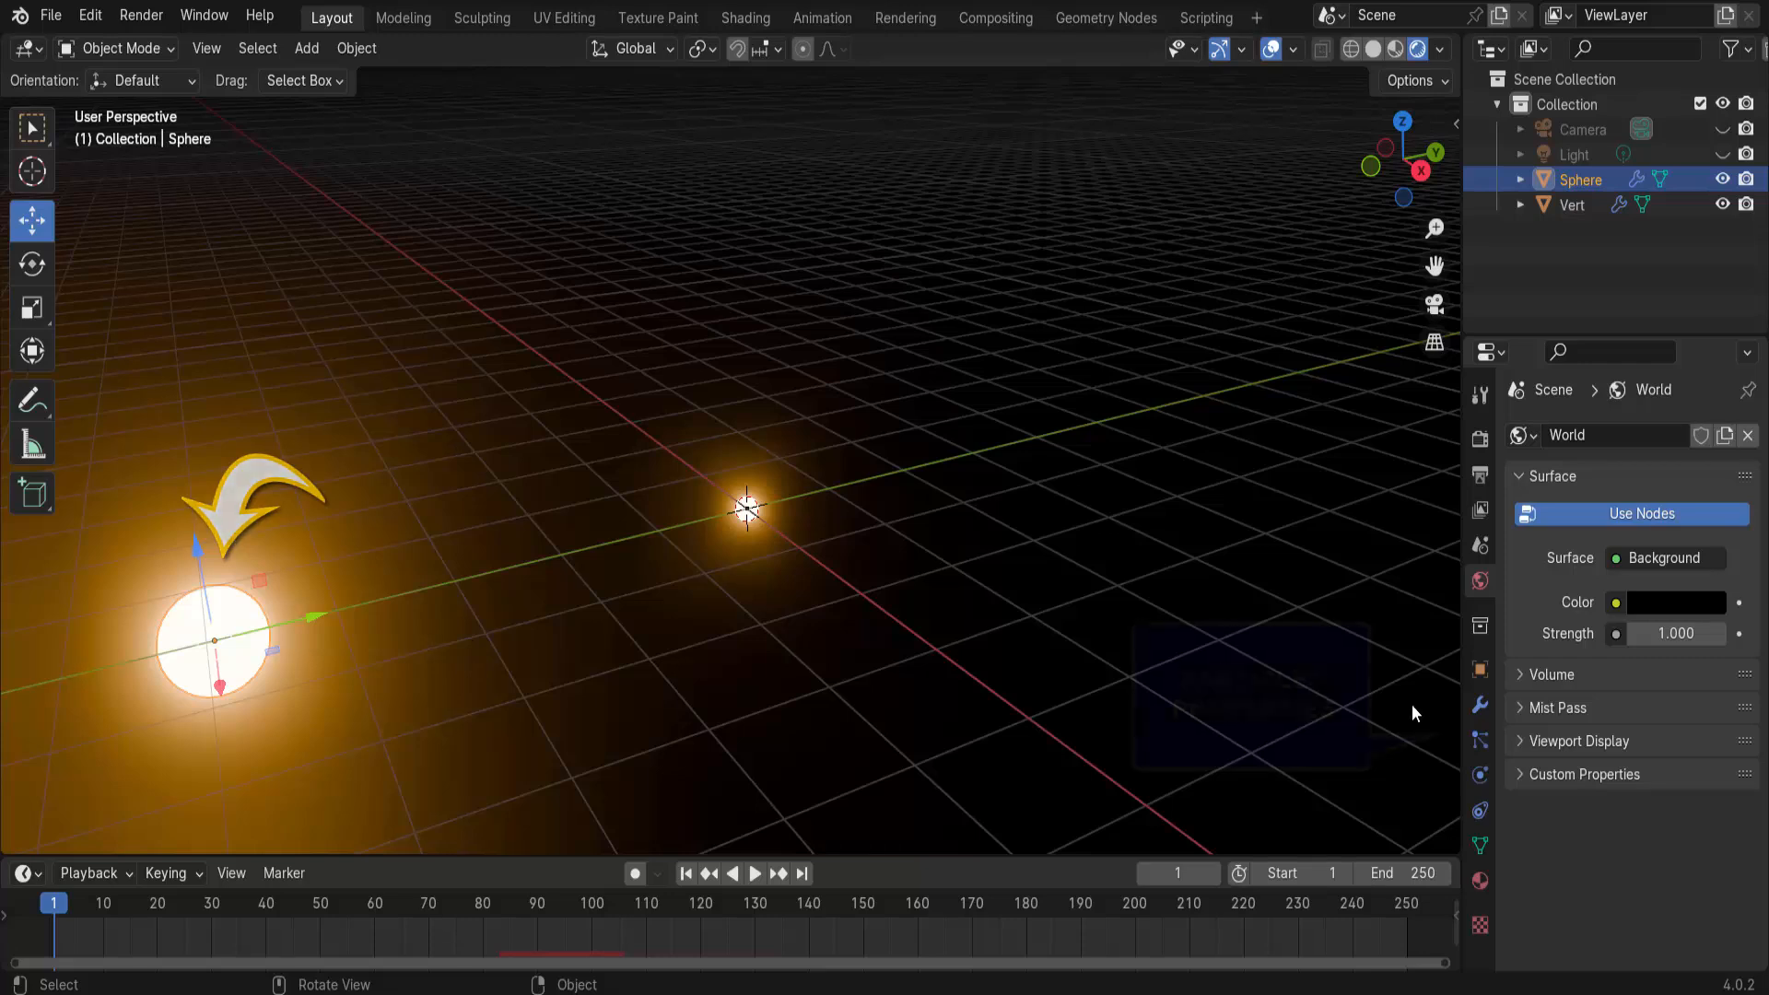
- Set the emission number of the sphere's explosion particle system to 3500
click(1480, 741)
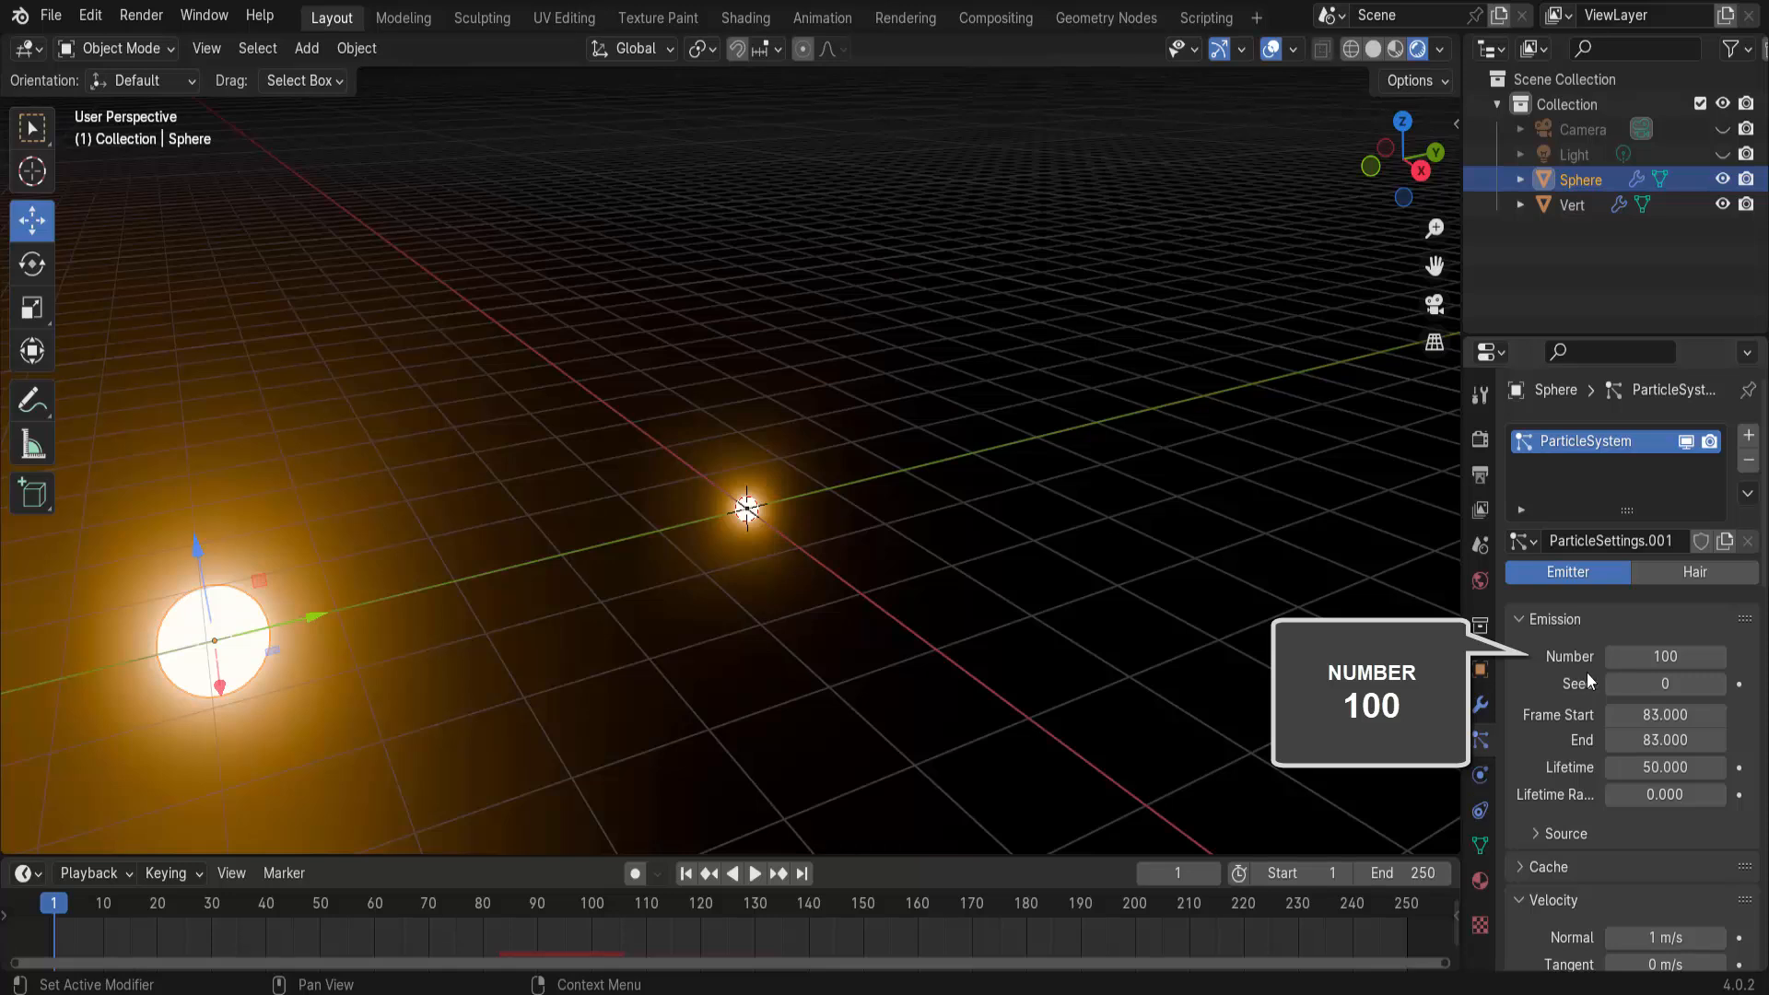
click(1658, 656)
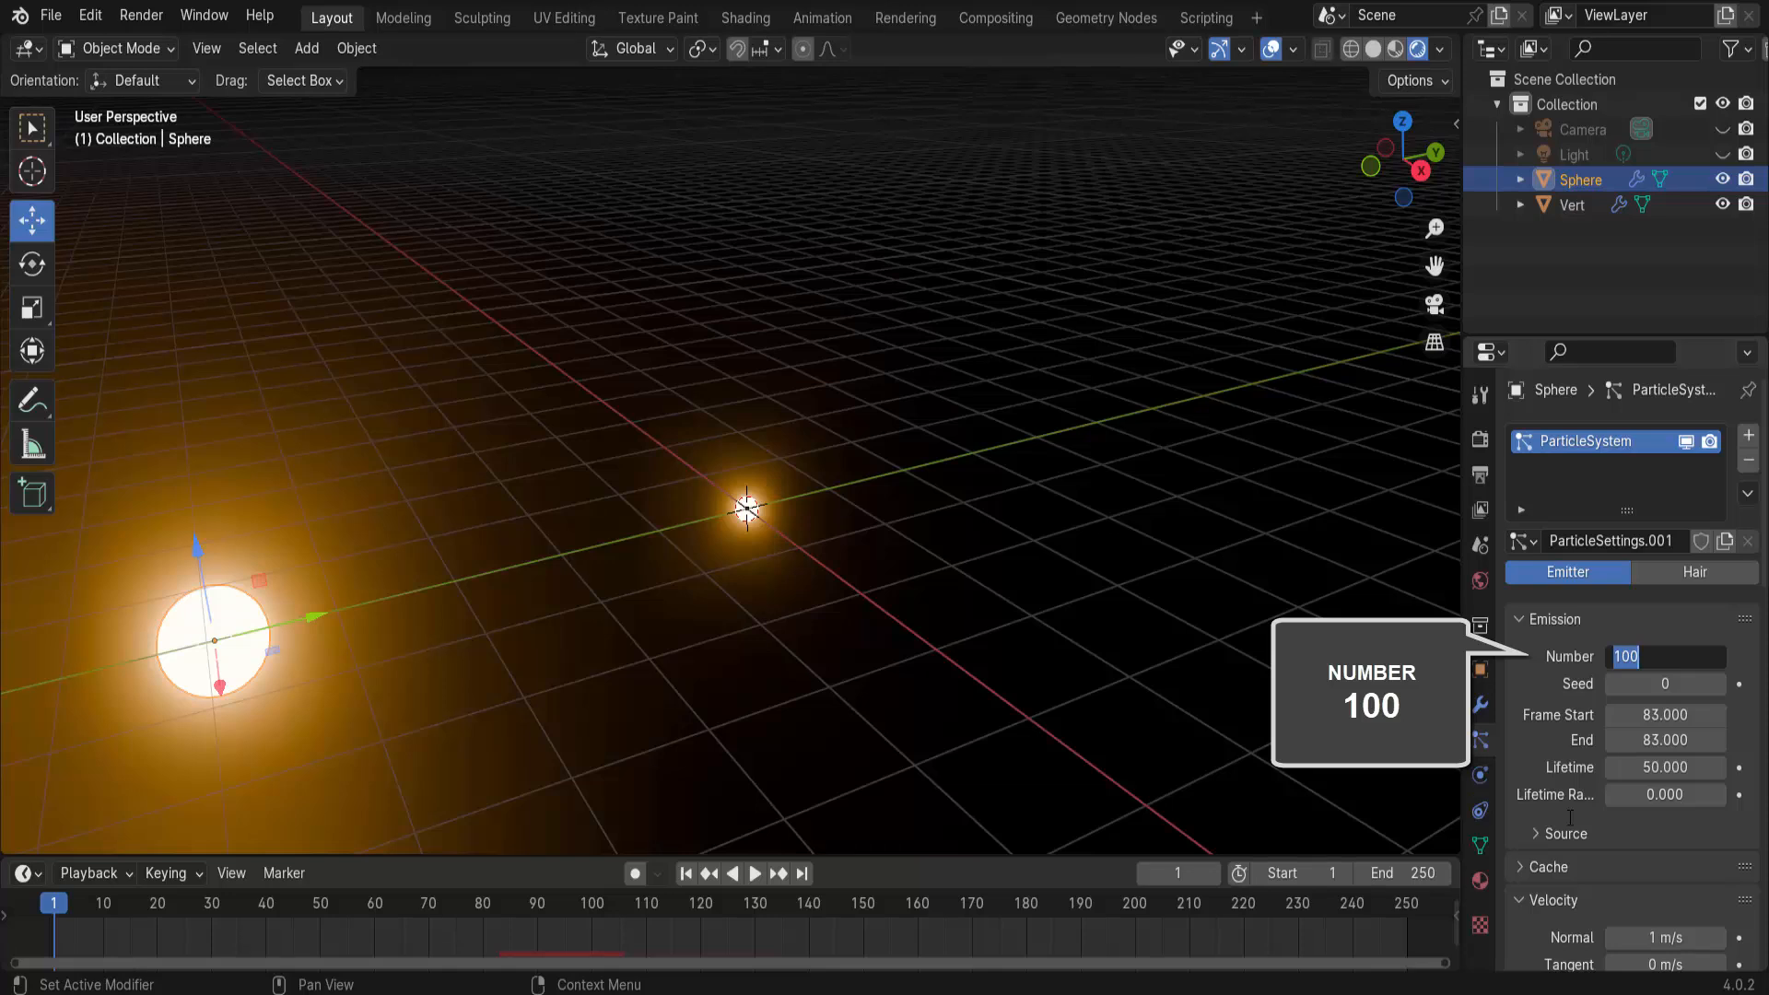
text(350)
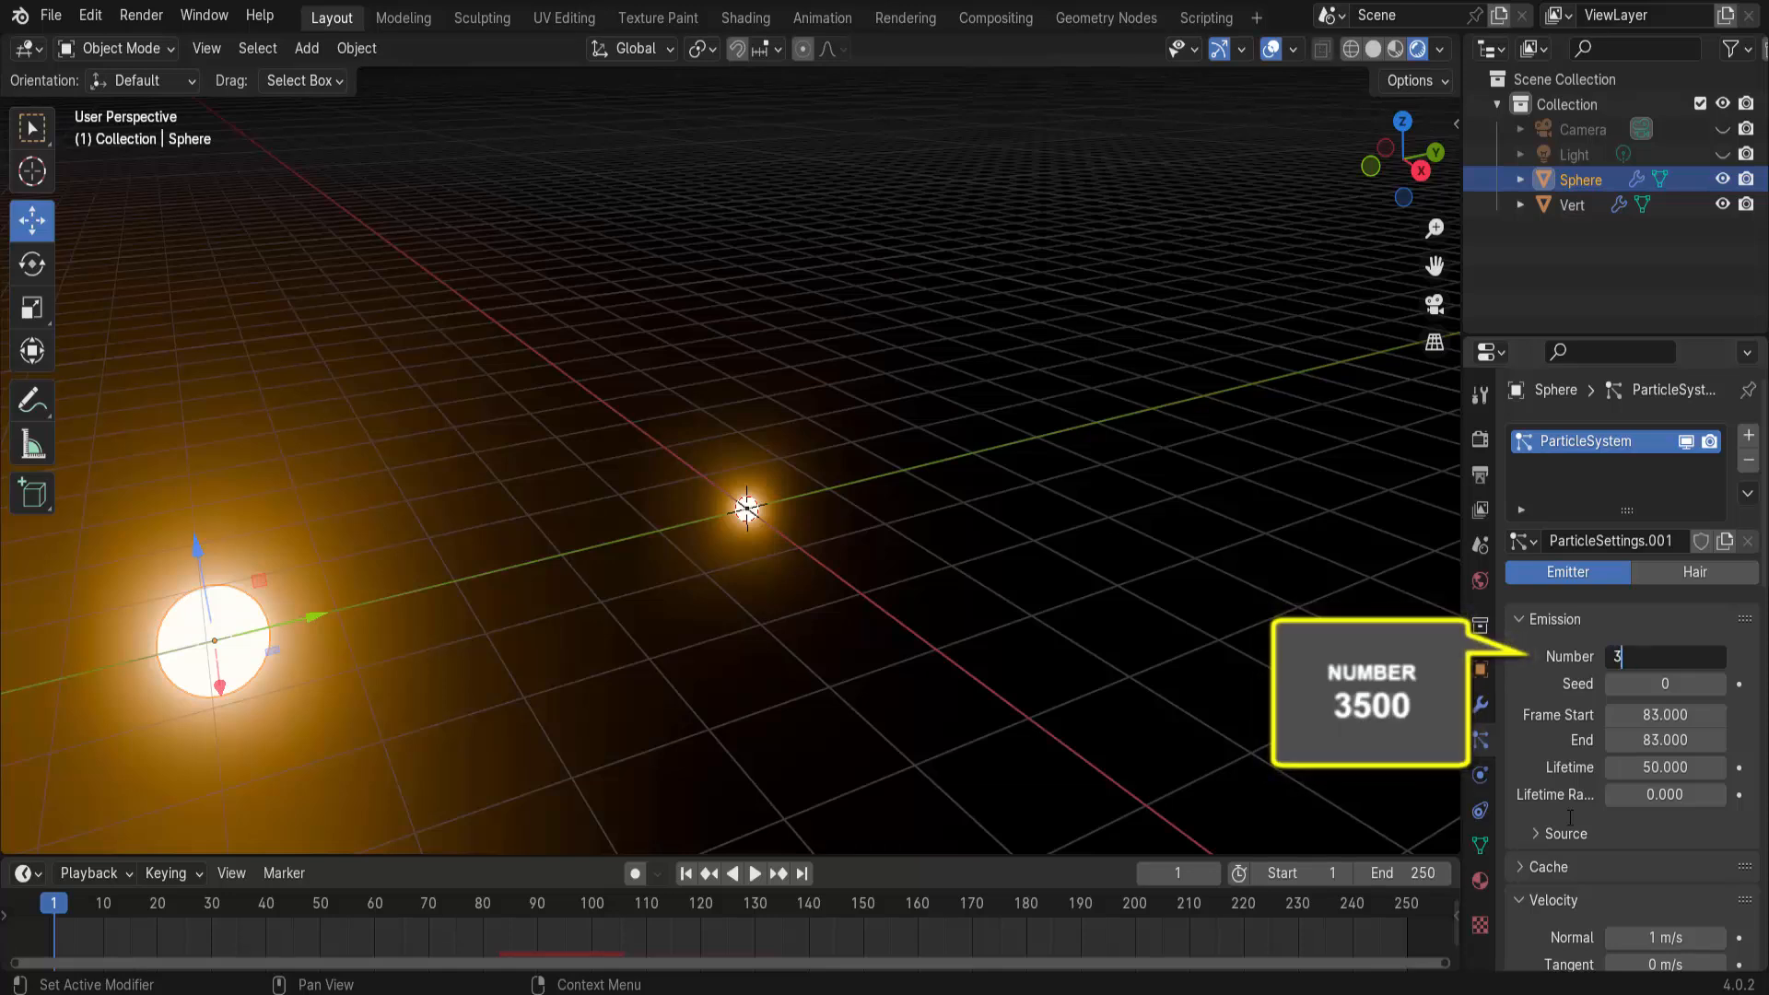
key(Return)
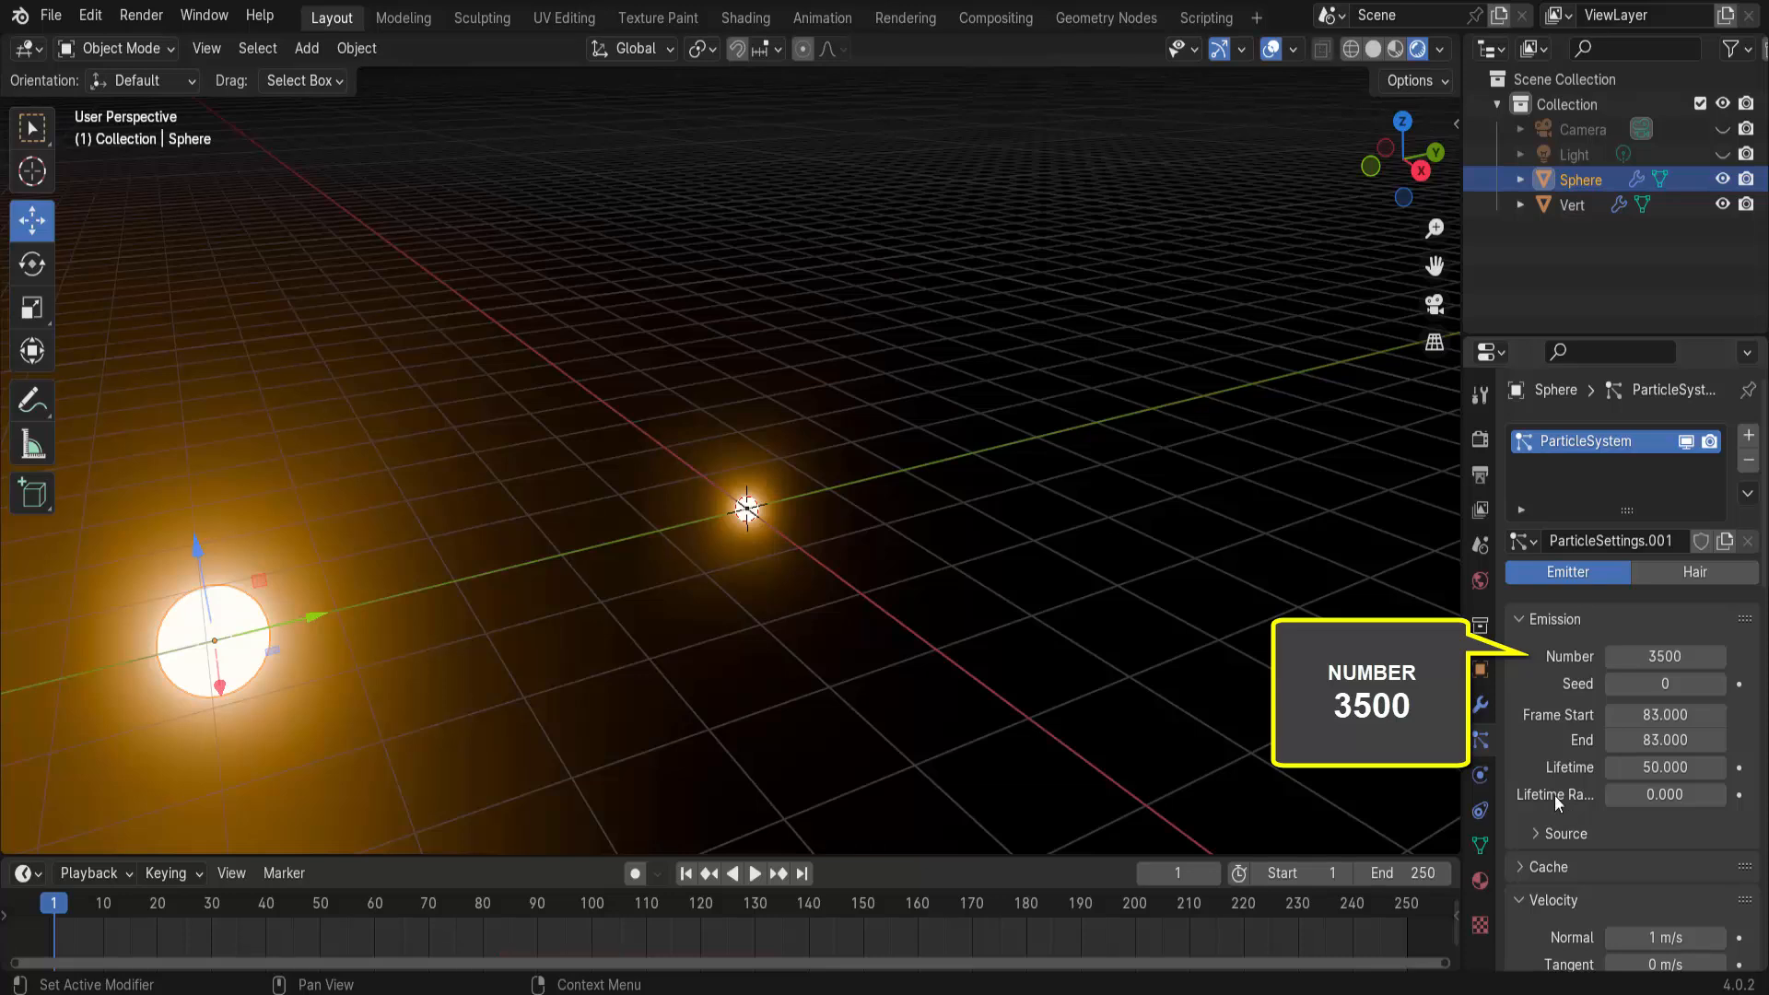
- Play the animation to about frame 104 to check the denser explosion, and return to the first frame
click(755, 877)
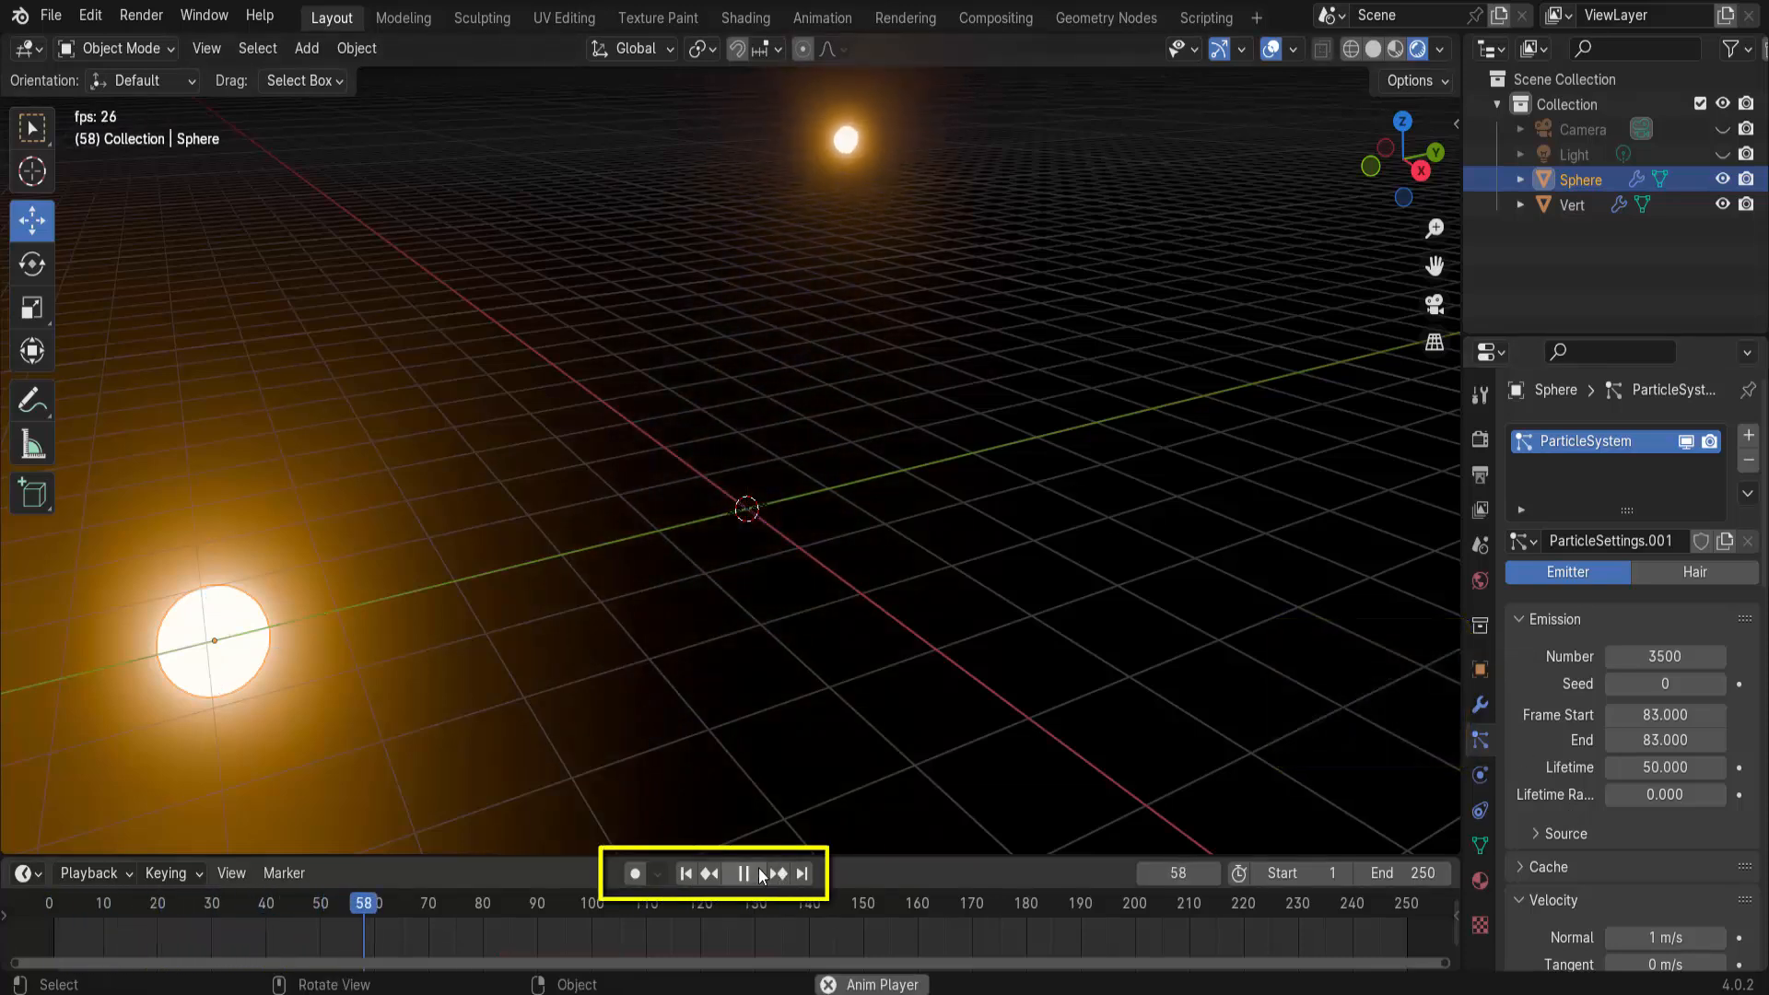
click(757, 872)
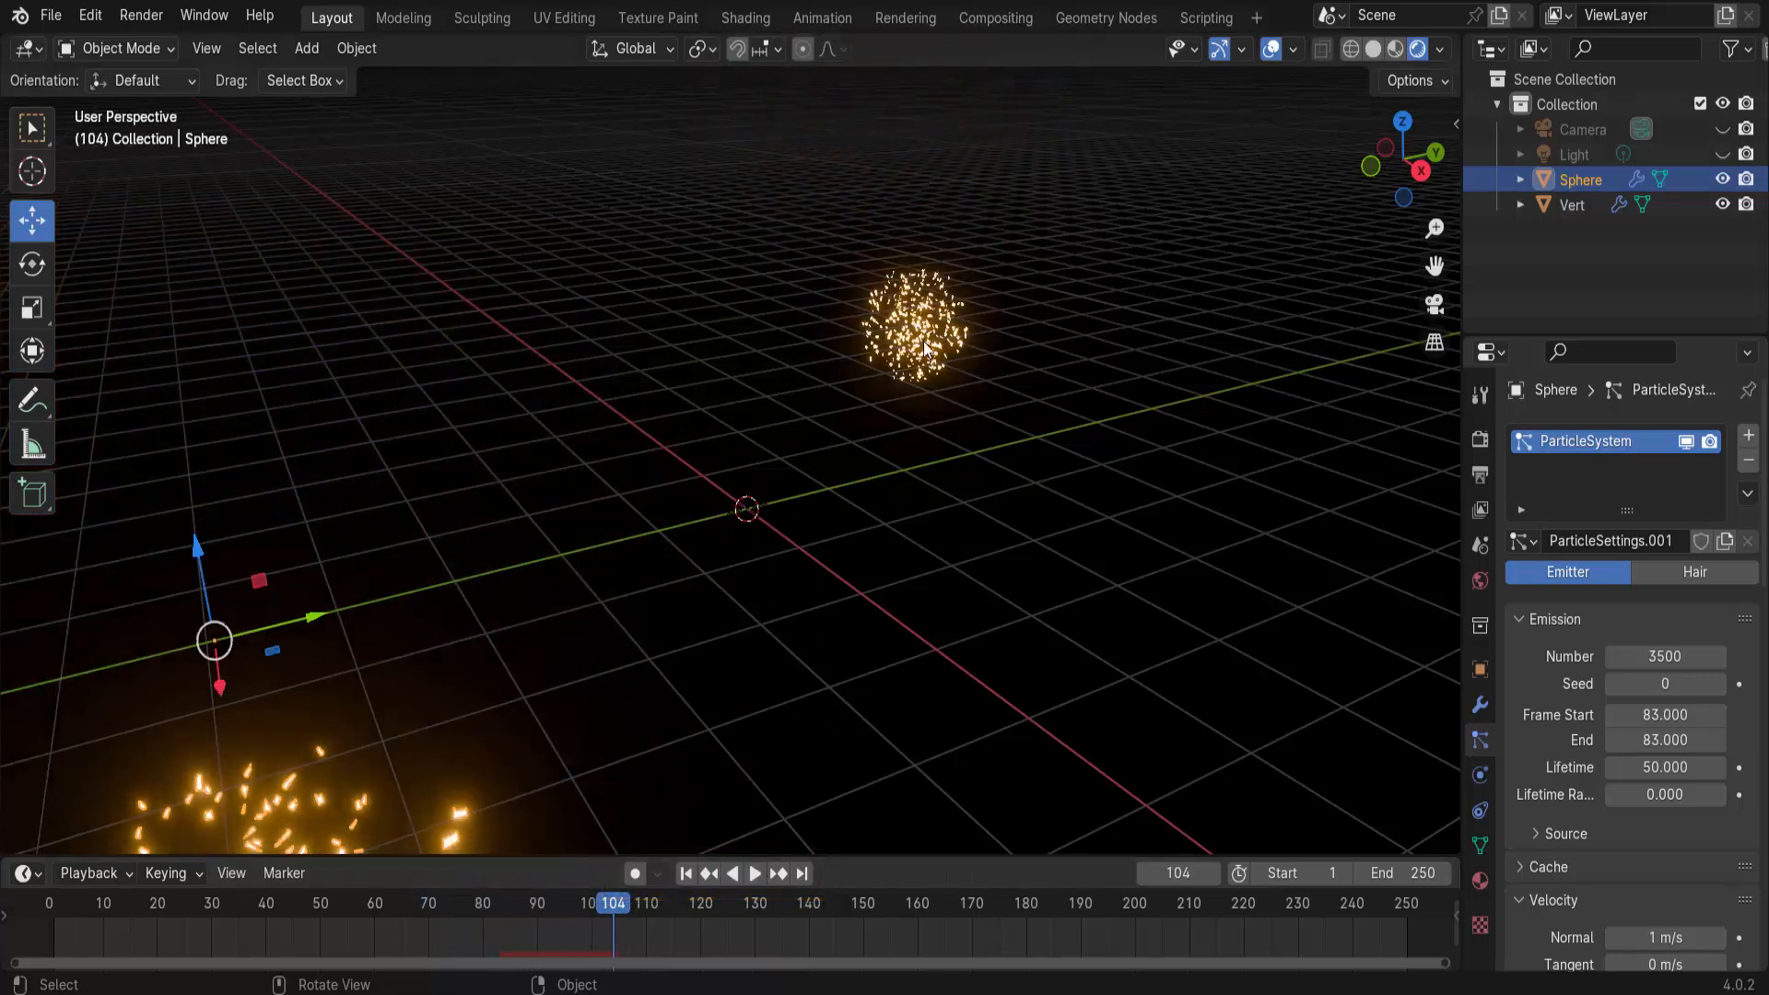
key(shift+Left)
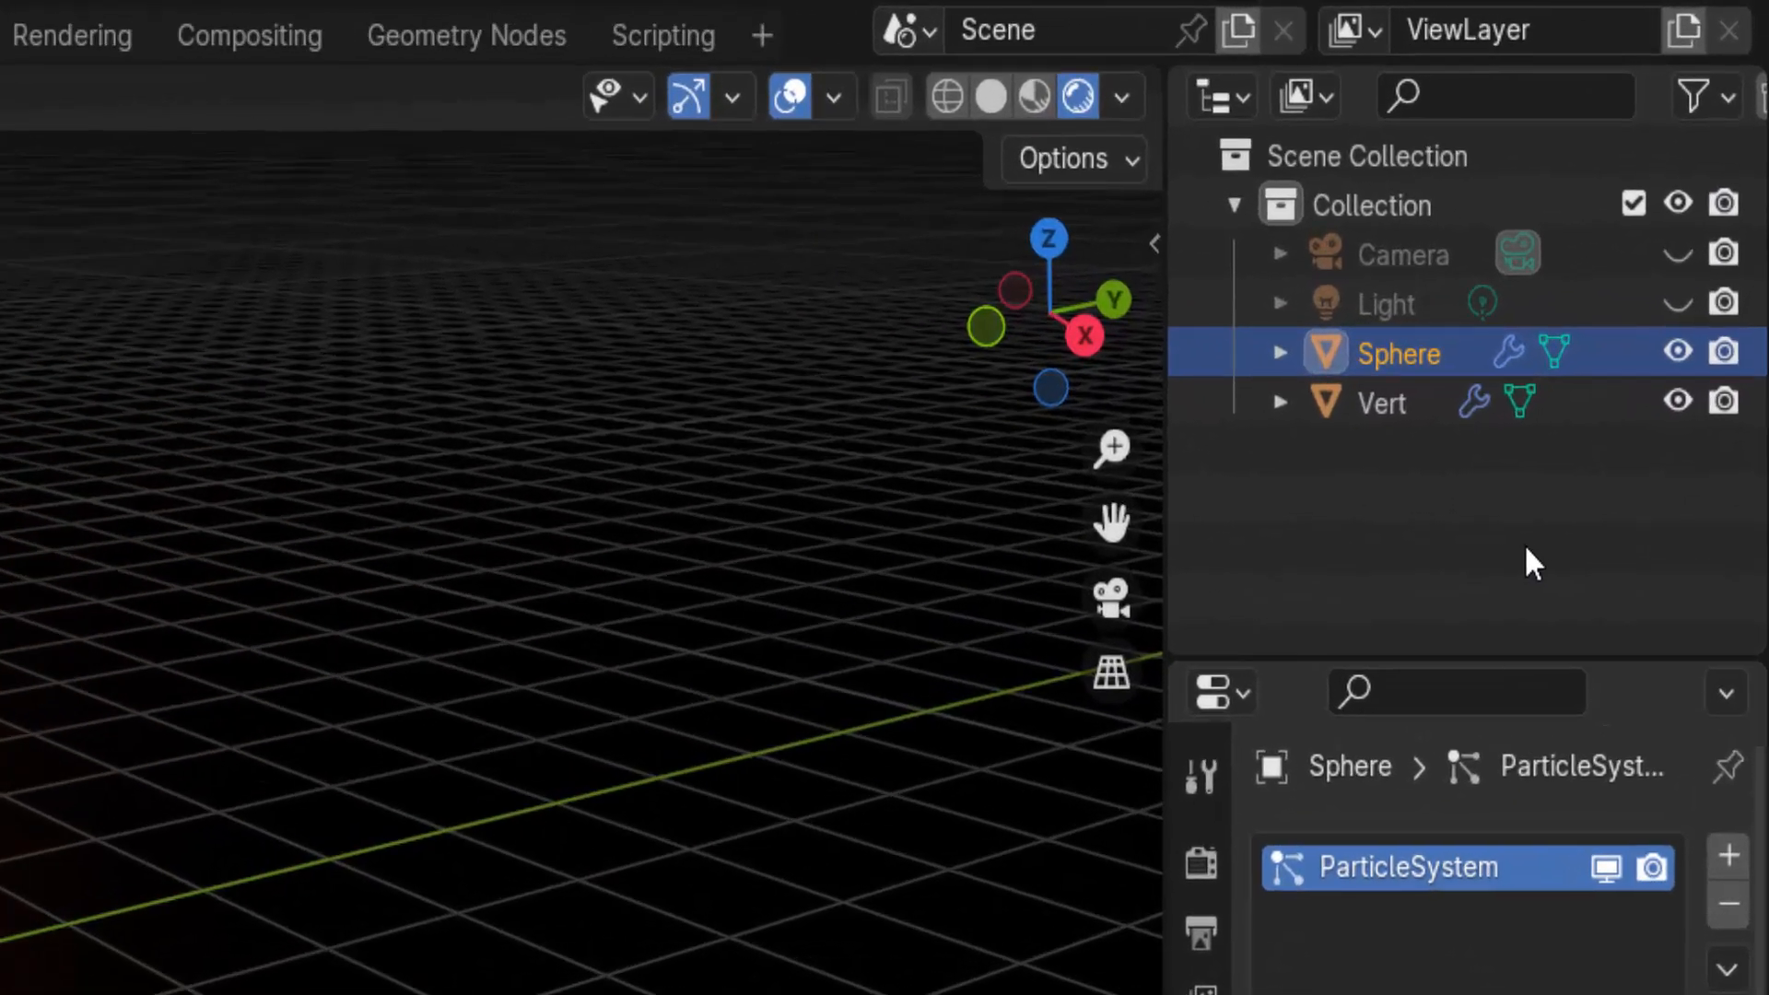
- Hide the reference sphere in the viewport and in renders, and play the animation to about frame 169 to check the explosion
click(1678, 359)
click(1726, 355)
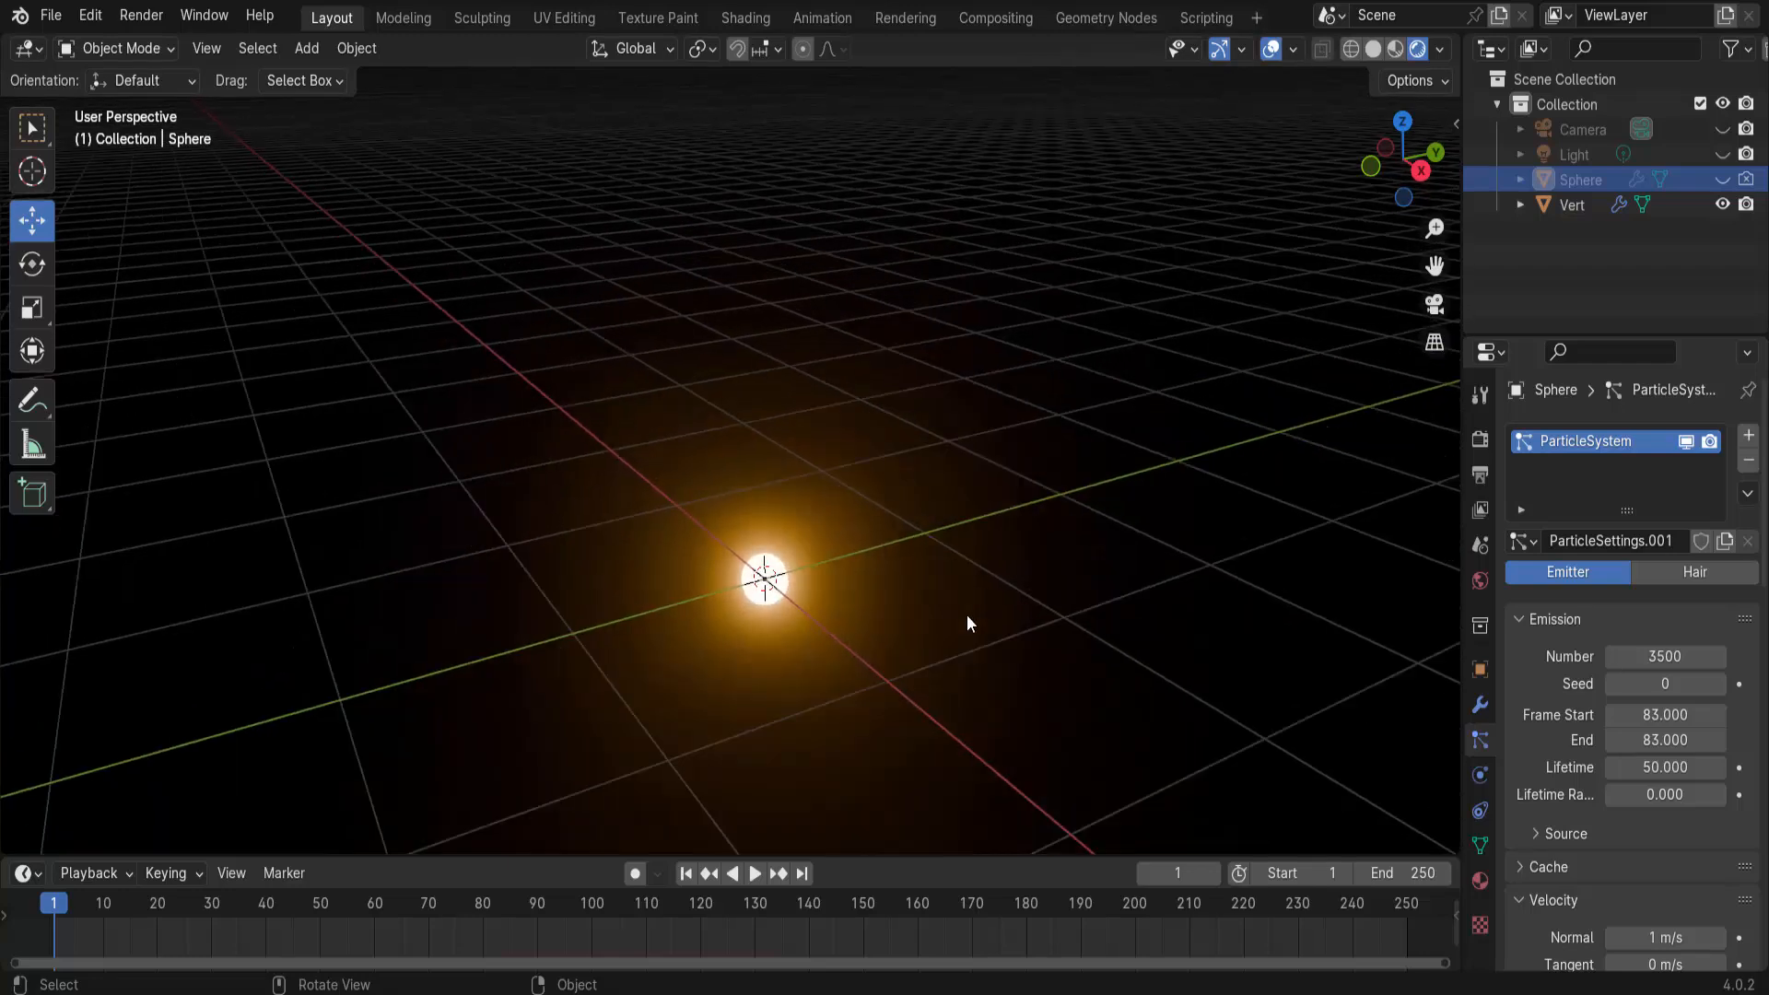
click(756, 873)
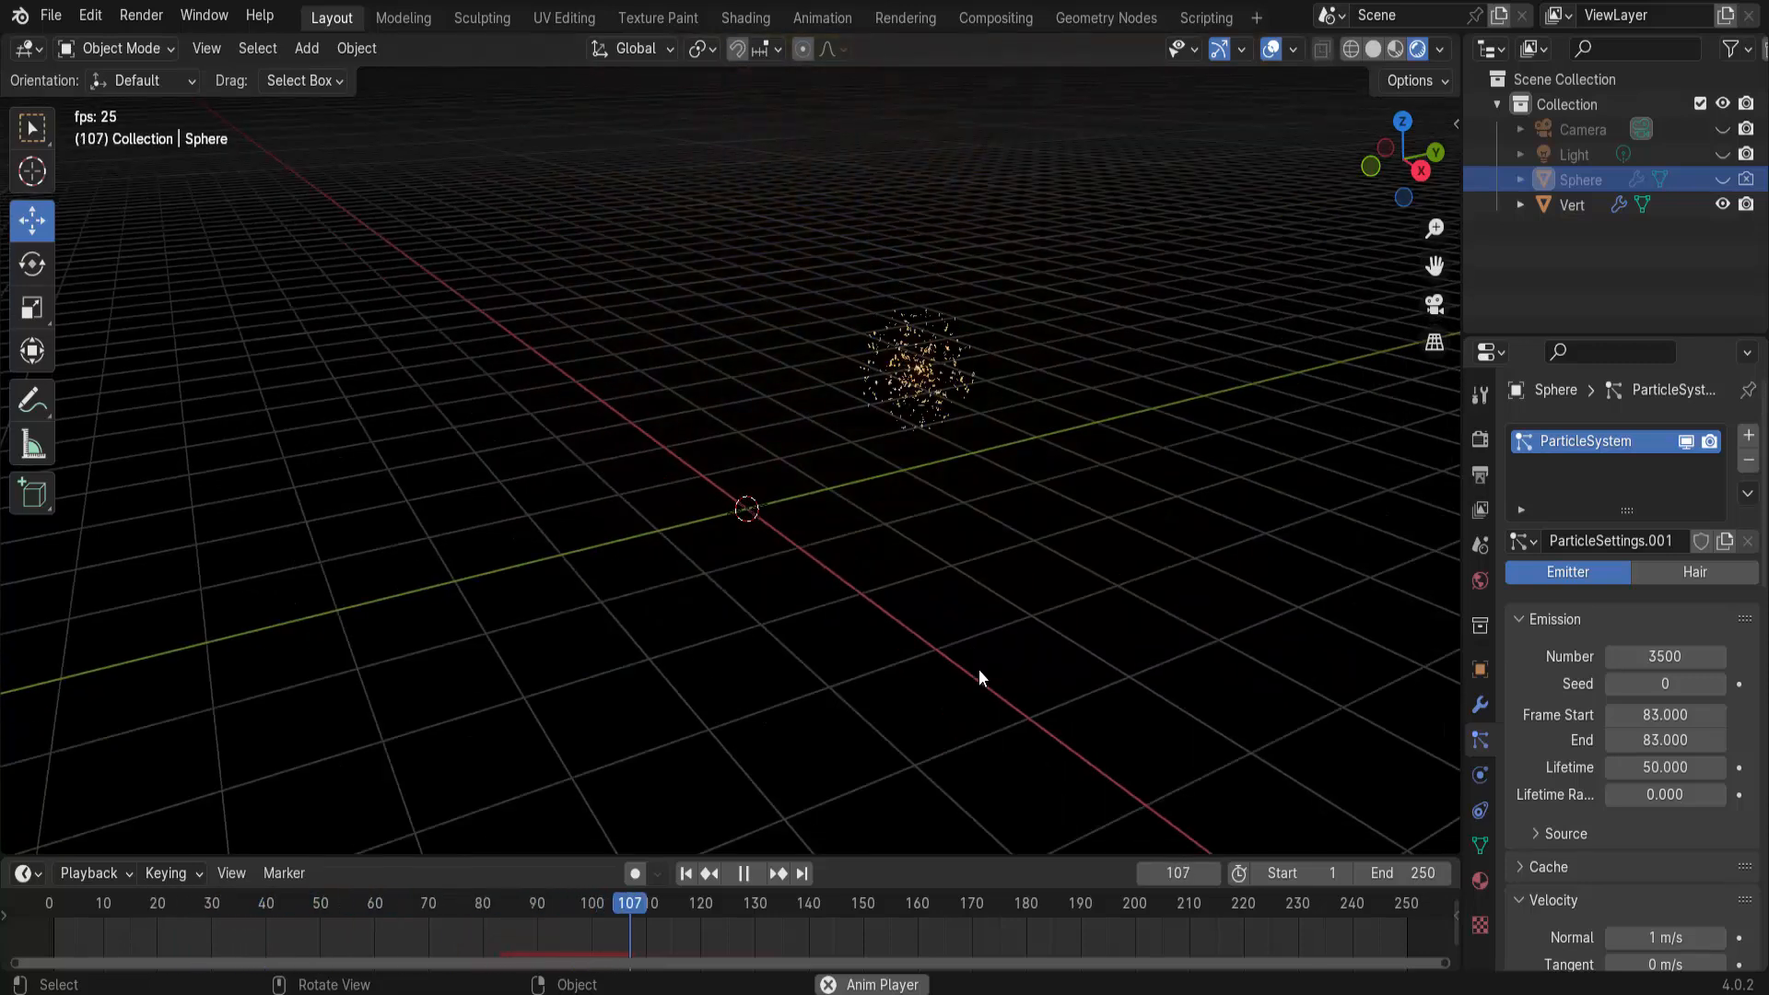
click(744, 873)
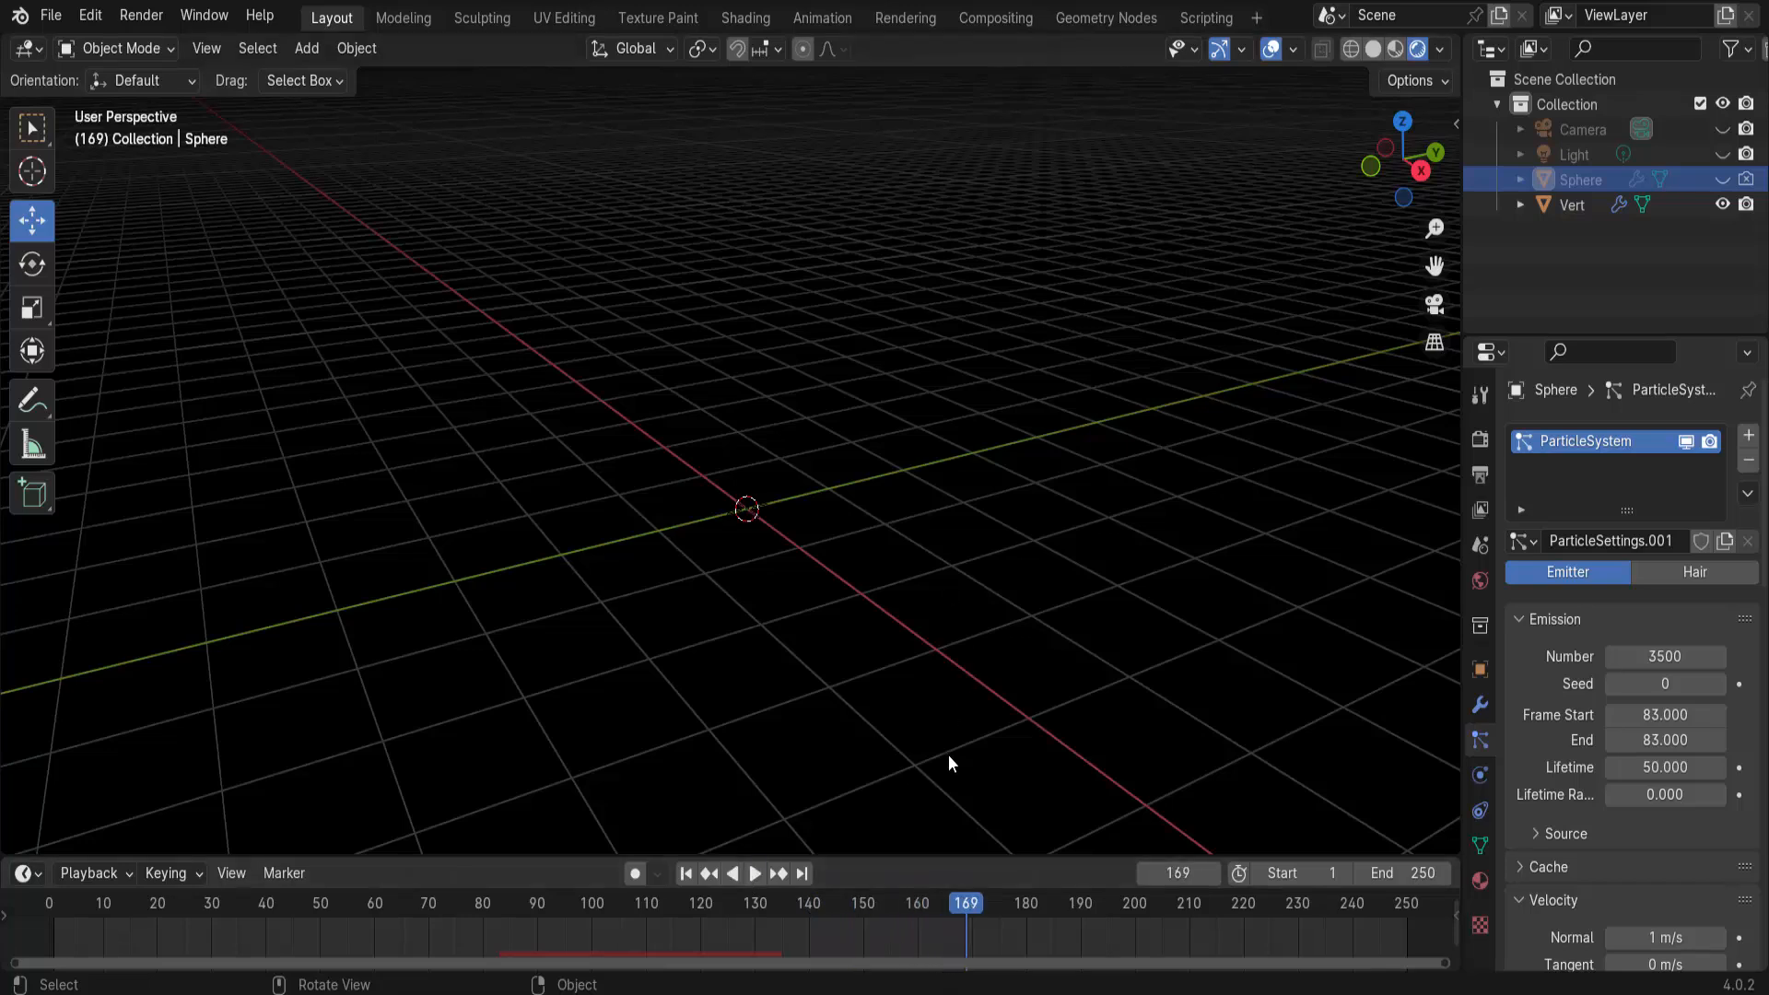